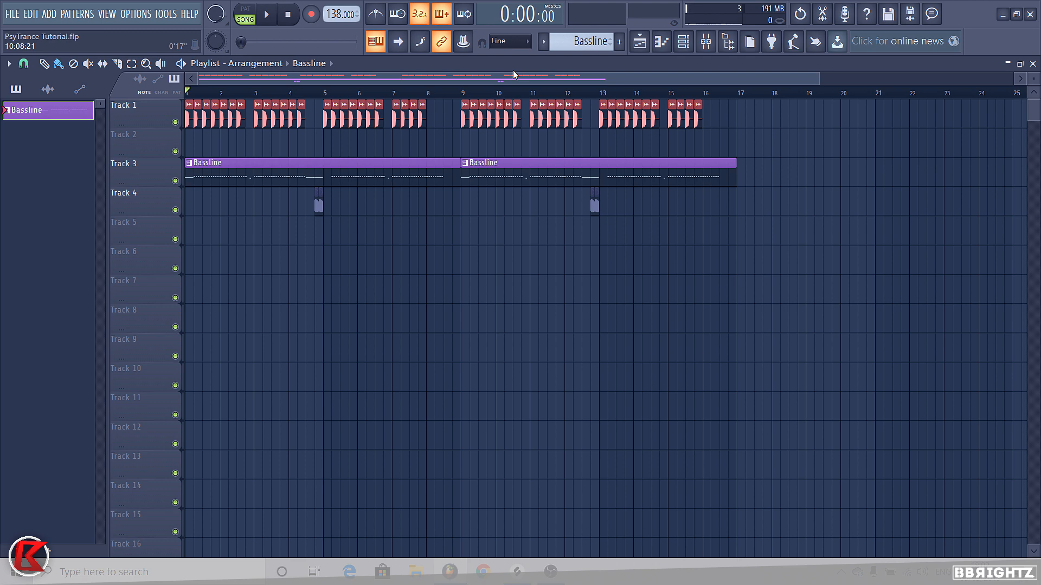
Examine the sampler settings of the Bass 1 and Psy Kick channels from the channel rack
click(684, 41)
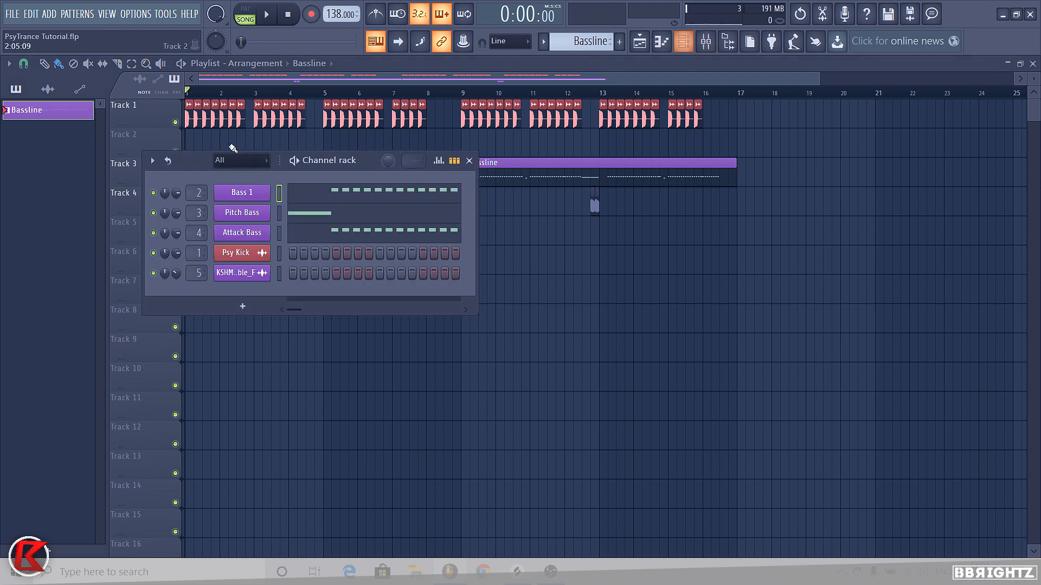
click(245, 193)
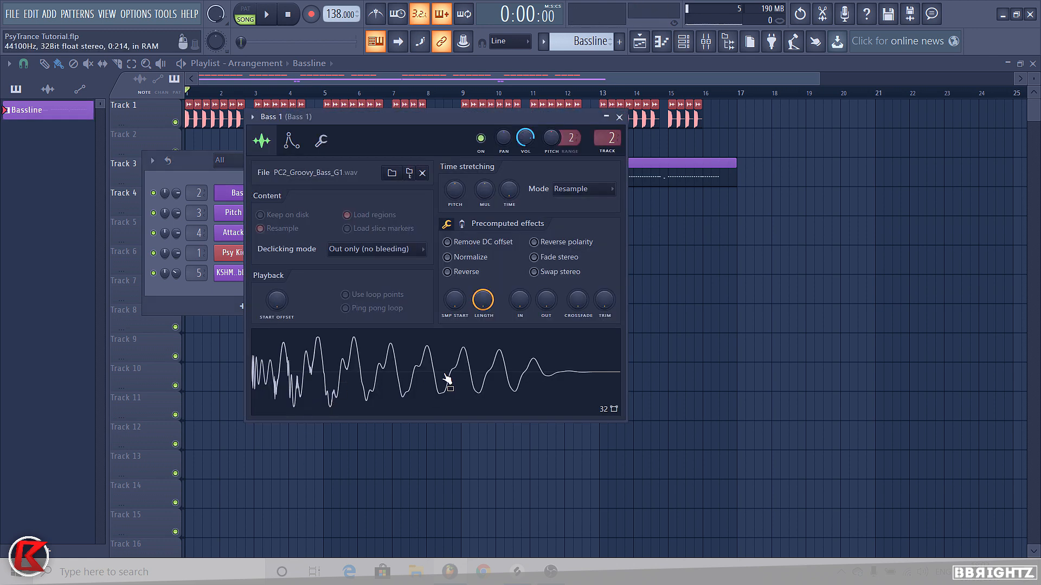
click(619, 117)
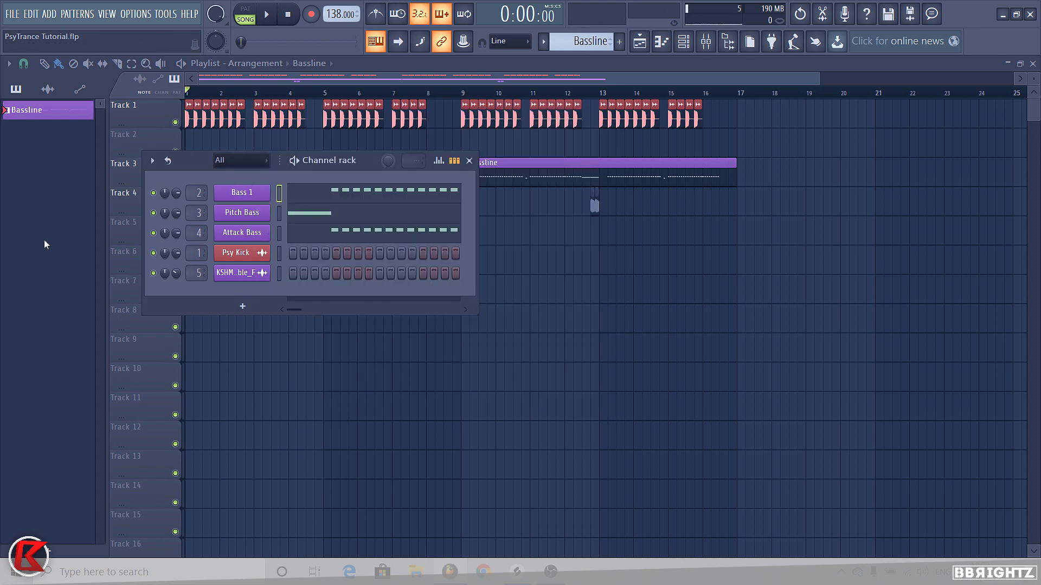
click(240, 253)
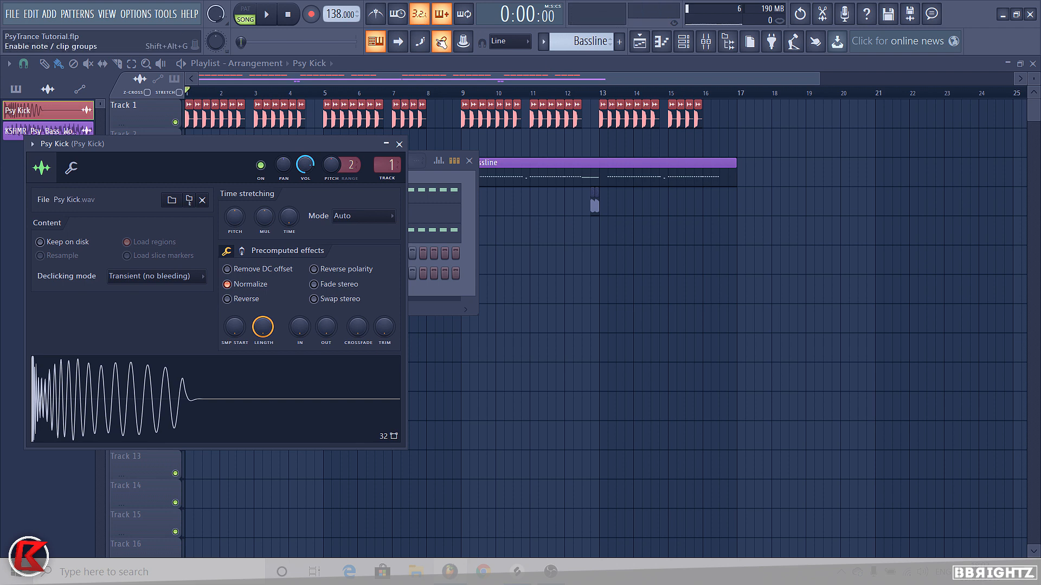
click(399, 144)
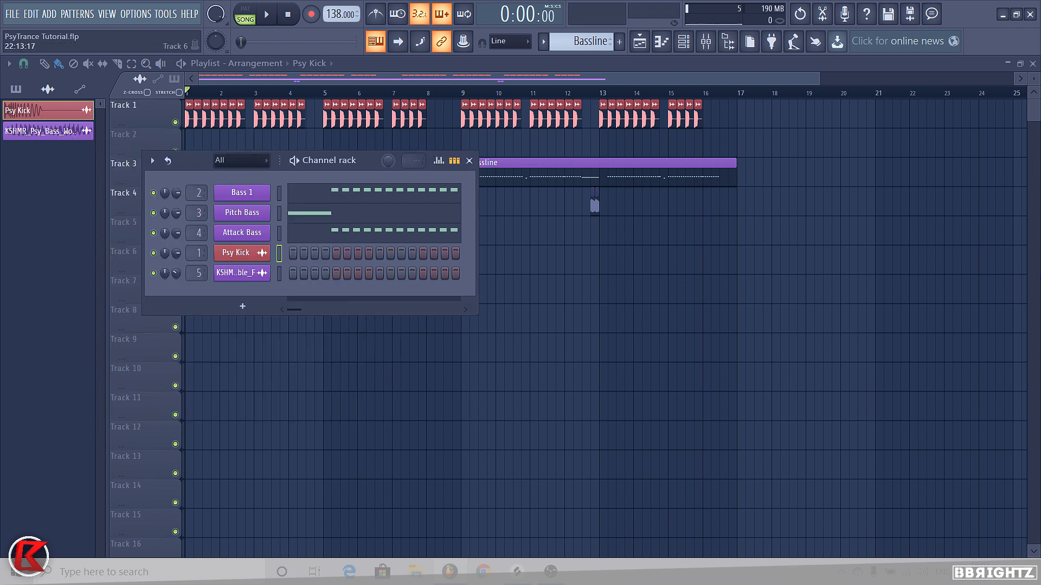
key(F6)
click(565, 40)
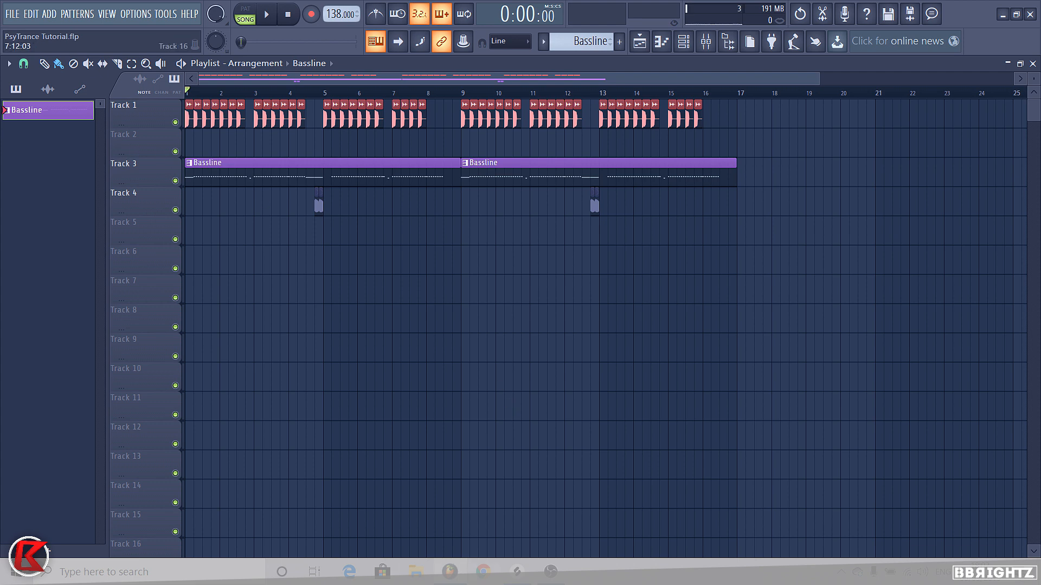
Add FL_140BPM_KIT_01_Top_Loop.wav from Splice to the start of Track 6 and time-stretch it to fit the project tempo
click(507, 469)
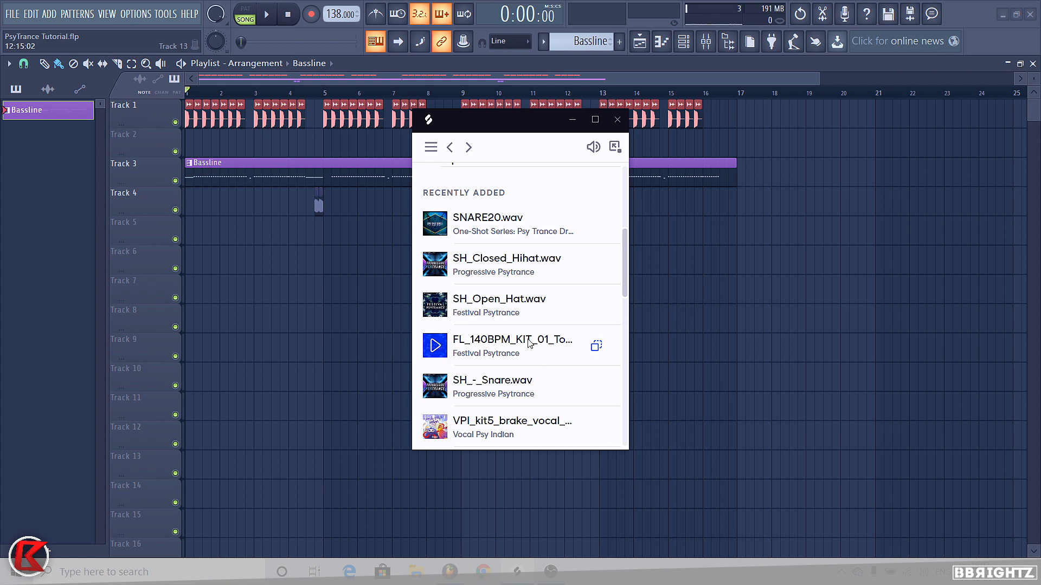
drag(529, 344, 237, 256)
double_click(239, 256)
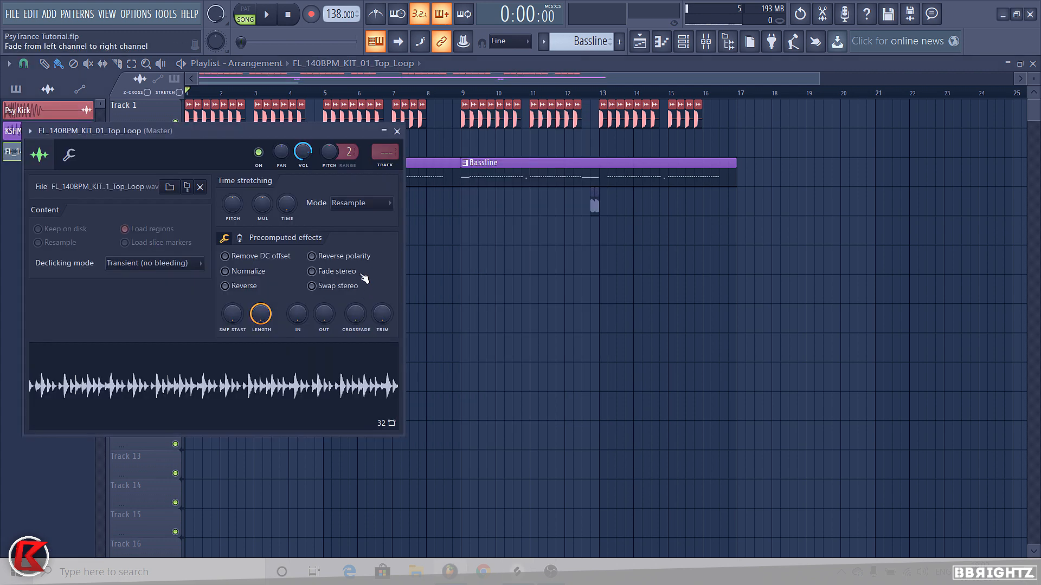
right_click(287, 204)
click(312, 308)
key(space)
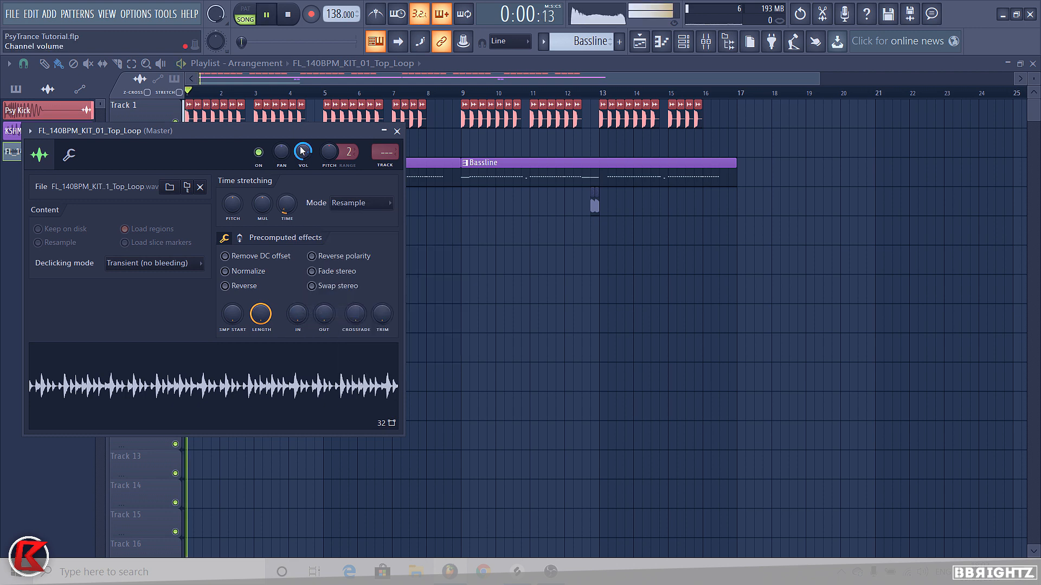
key(Escape)
key(space)
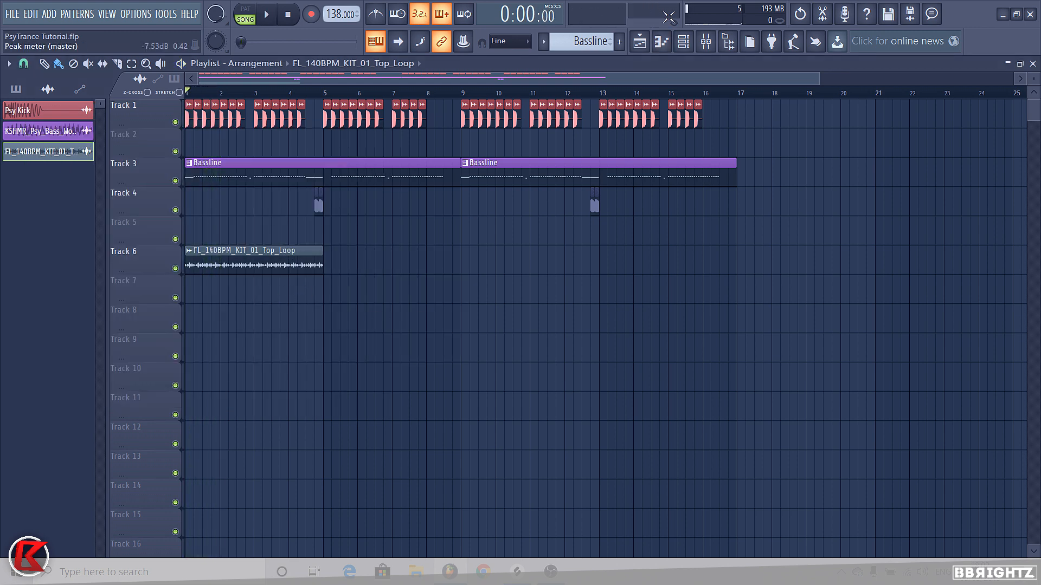
Fill Track 11 with the top loop from bar 1 up to bar 17 and mute its clips
key(F6)
key(F6)
drag(251, 261, 260, 406)
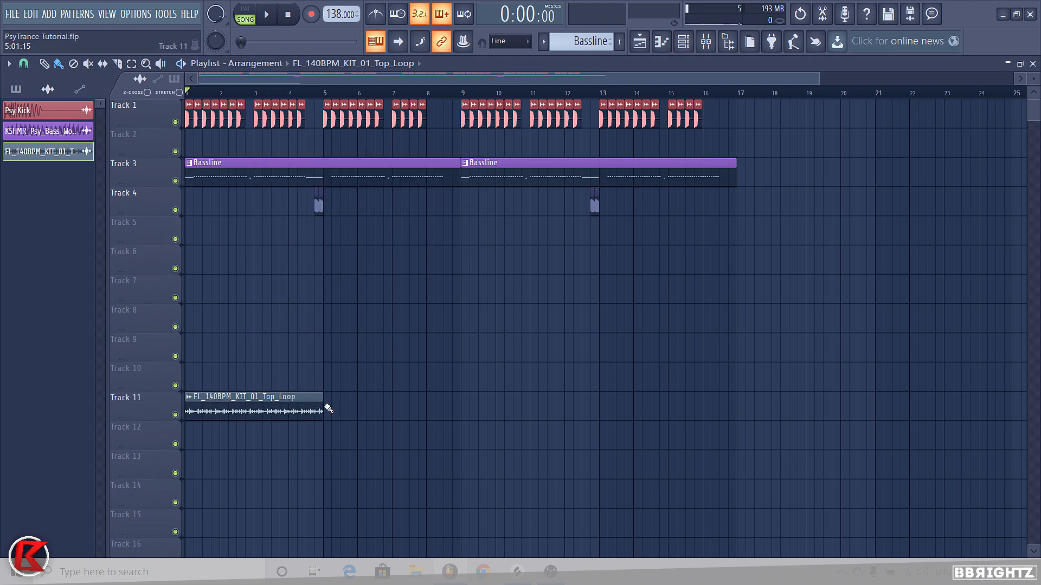
drag(327, 407, 743, 441)
drag(677, 412, 435, 408)
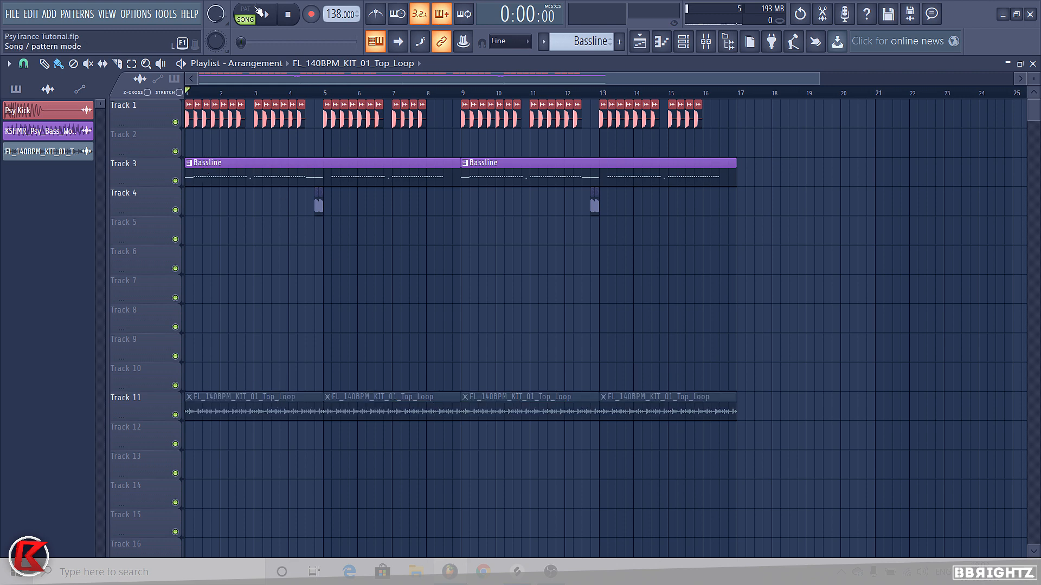
Show all channels in the channel rack and examine the Bass 1 notes in the piano roll
click(683, 41)
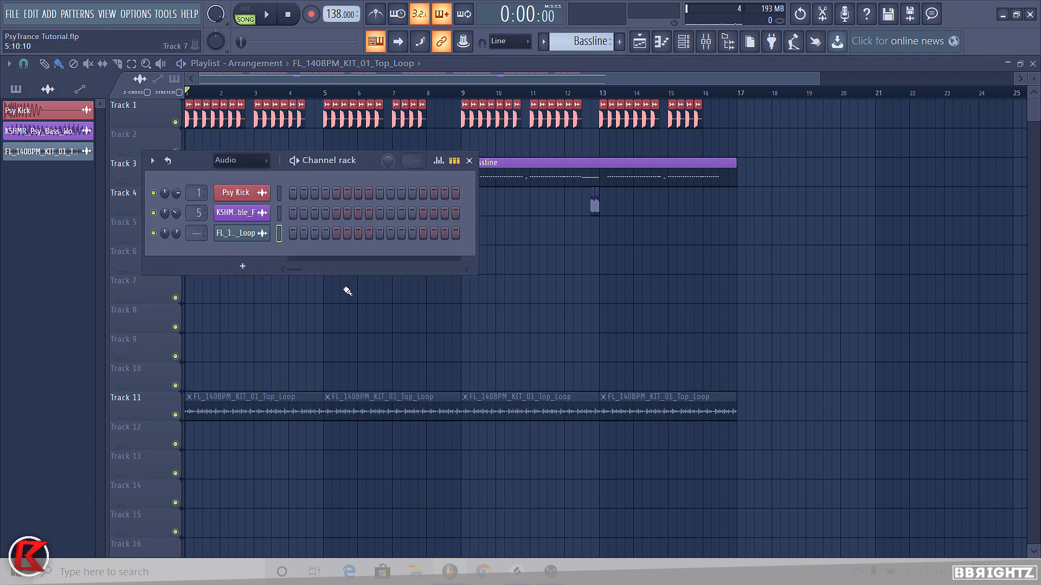
click(234, 170)
click(230, 176)
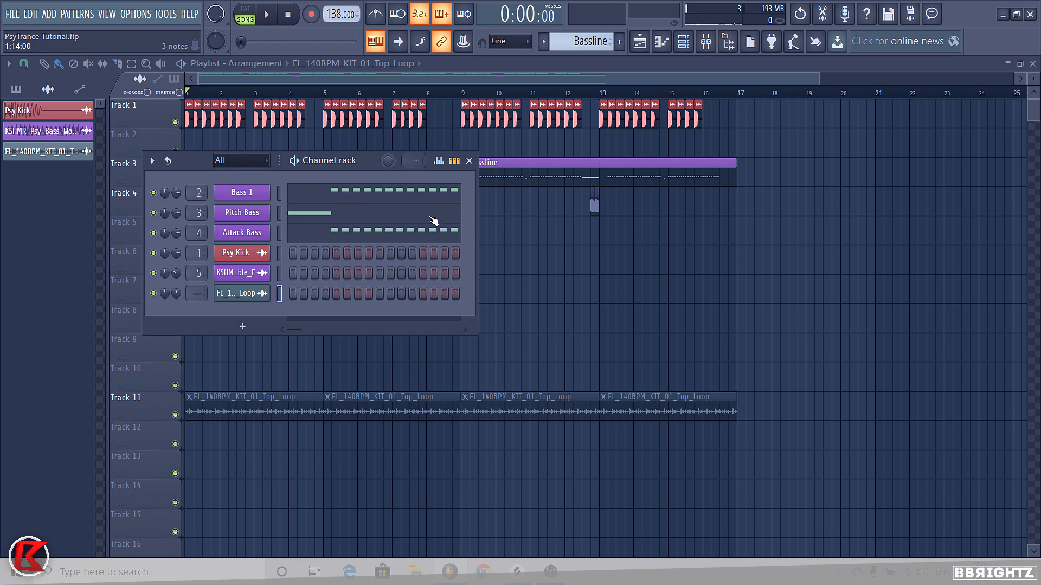
click(394, 199)
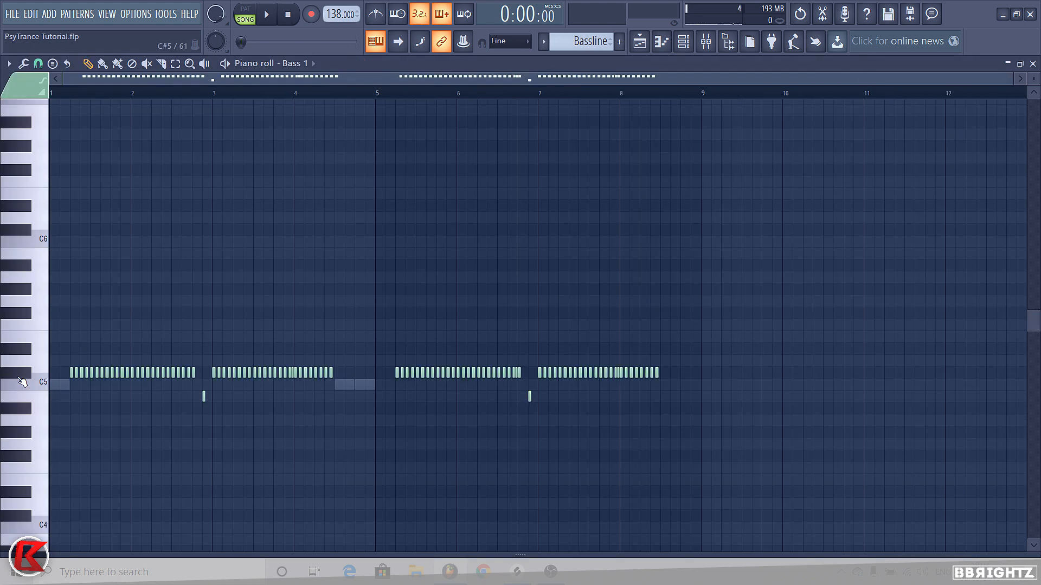
click(639, 41)
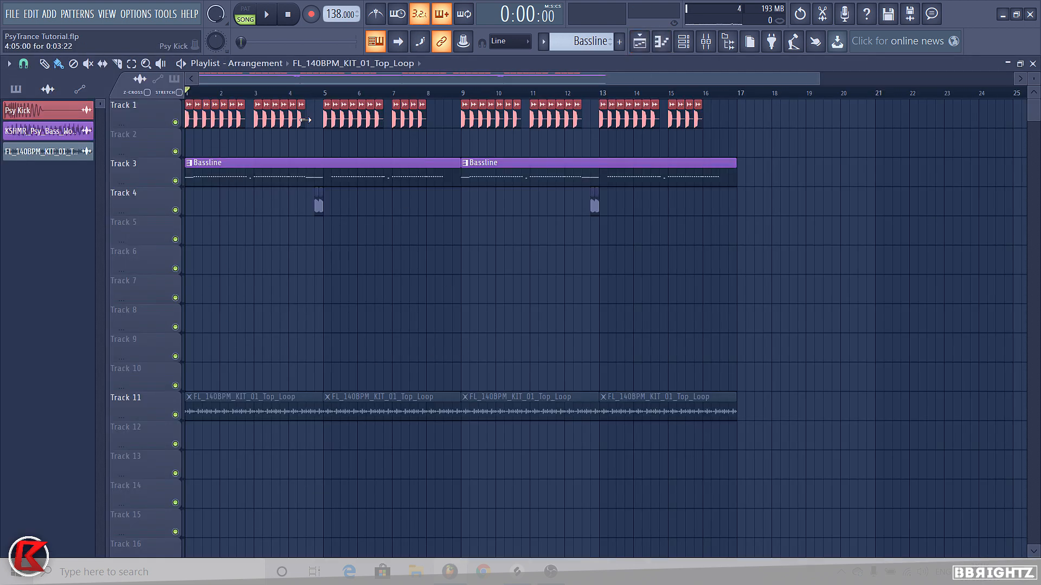
Select the Bassline pattern in the playlist and play the kick and bass arrangement from the start
double_click(216, 174)
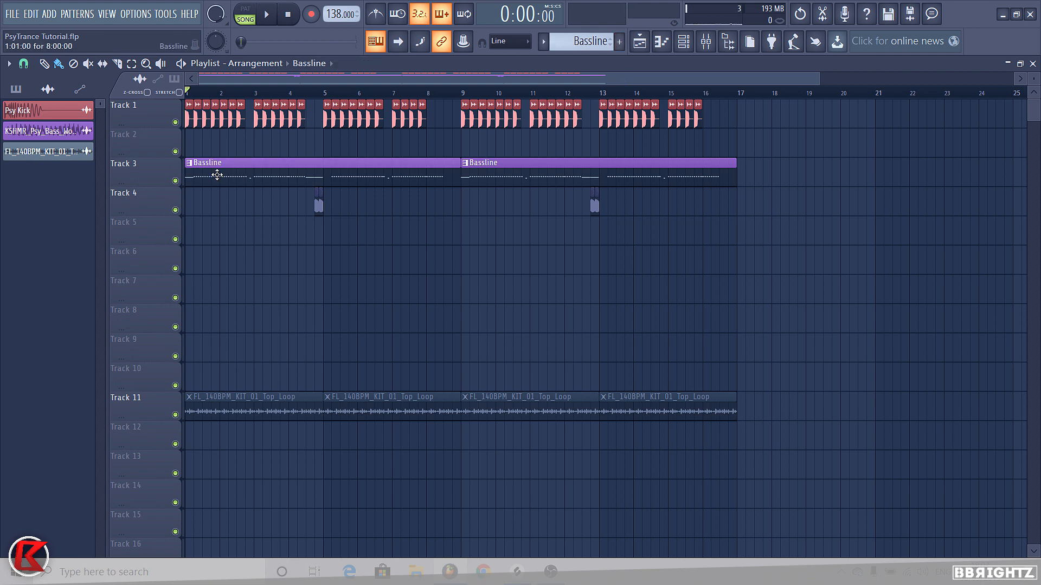
click(640, 41)
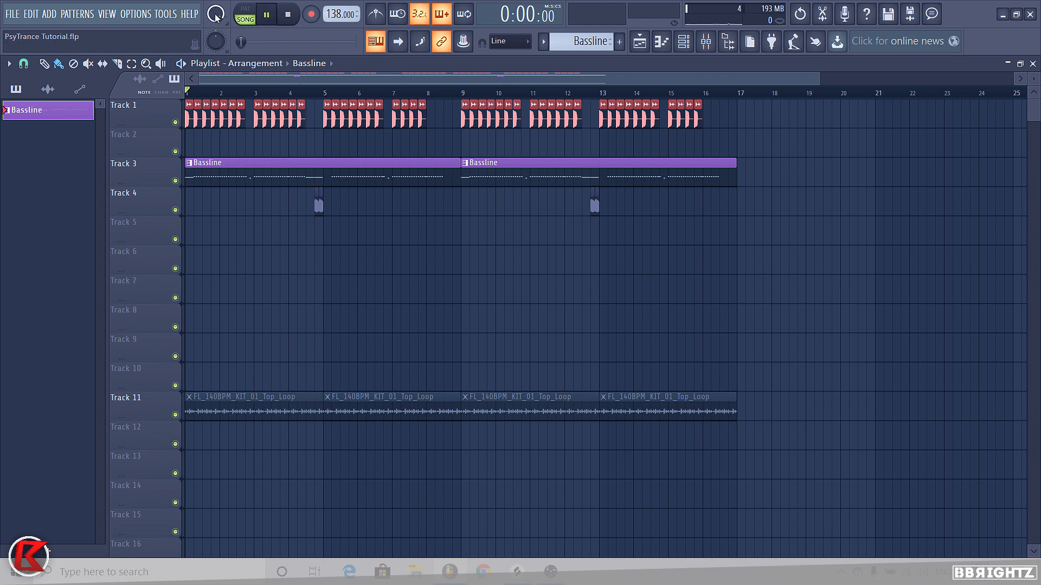
key(space)
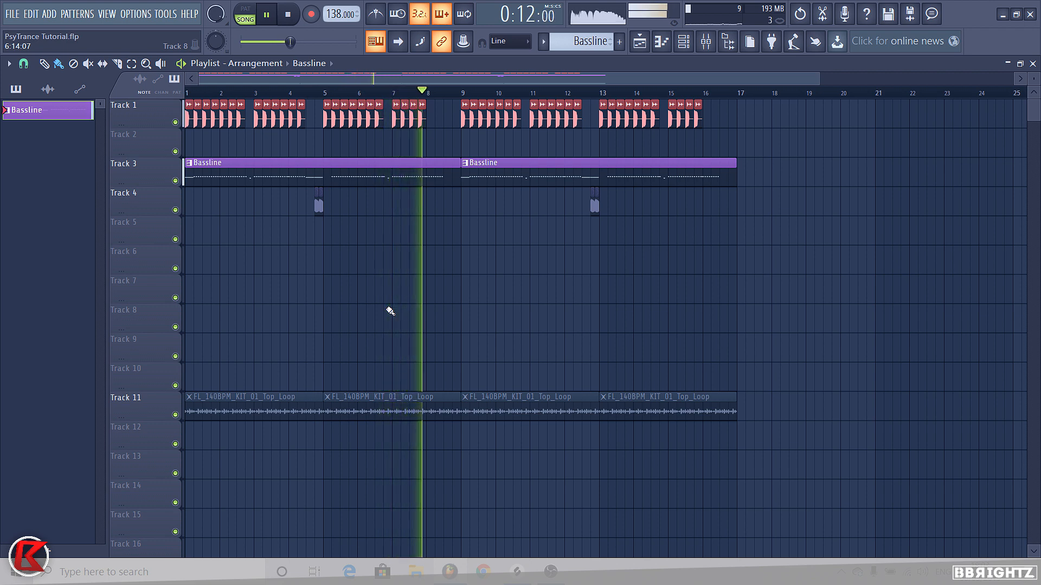
key(space)
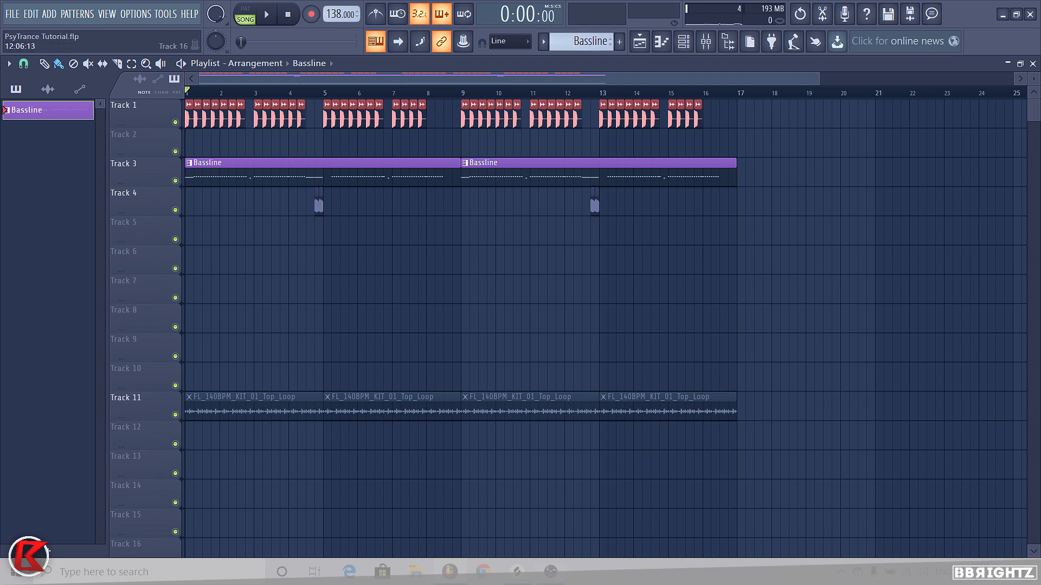
Switch to Splice and add SH_-_Snare.wav to Track 6 and SH_Open_Hat.wav to Track 7 just after bar 5
click(517, 572)
drag(499, 115, 849, 110)
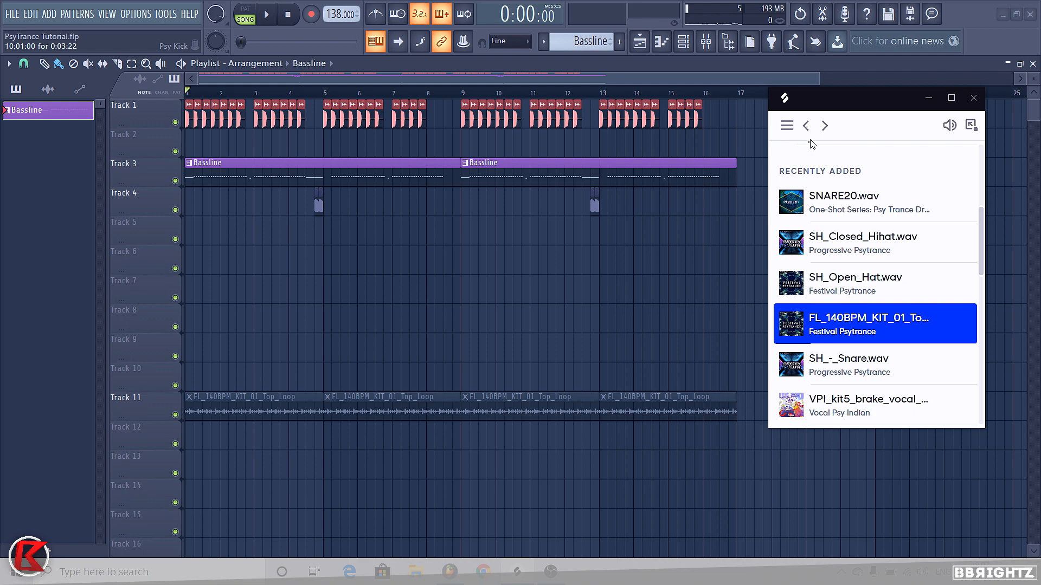
drag(867, 364, 336, 269)
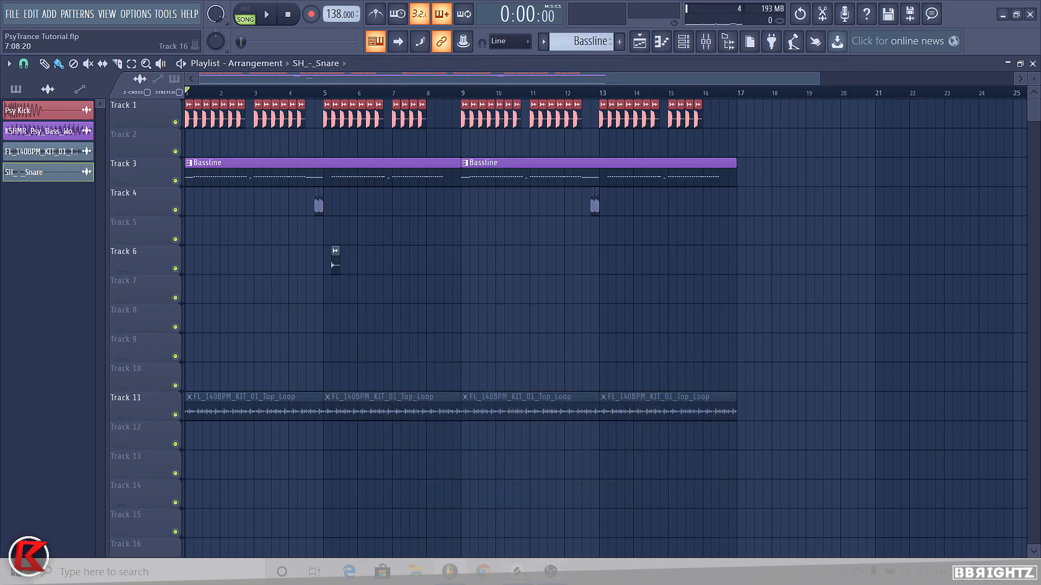
drag(865, 293, 335, 287)
Add SH_Closed_Hihat.wav to Track 8 and SNARE20.wav to Track 9 from Splice, aligned with the other drum samples
key(alt+Tab)
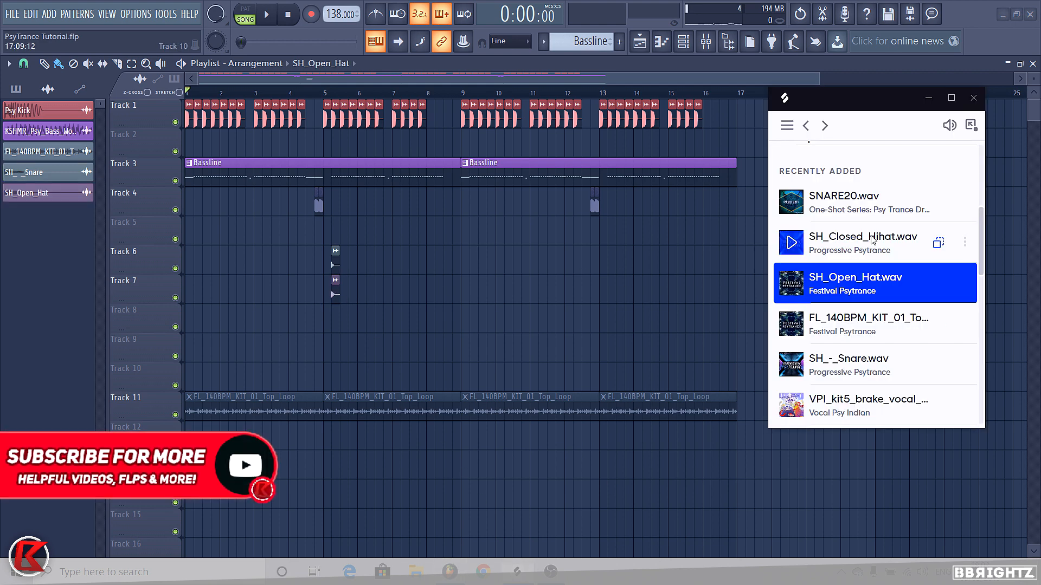
drag(797, 242, 333, 320)
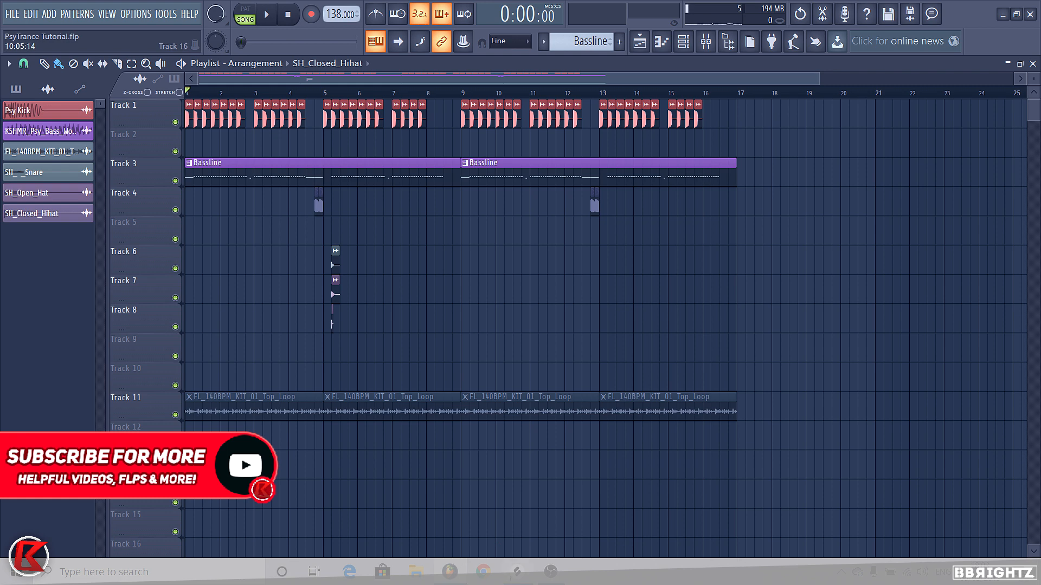
key(alt+Tab)
drag(867, 201, 329, 351)
key(alt+Tab)
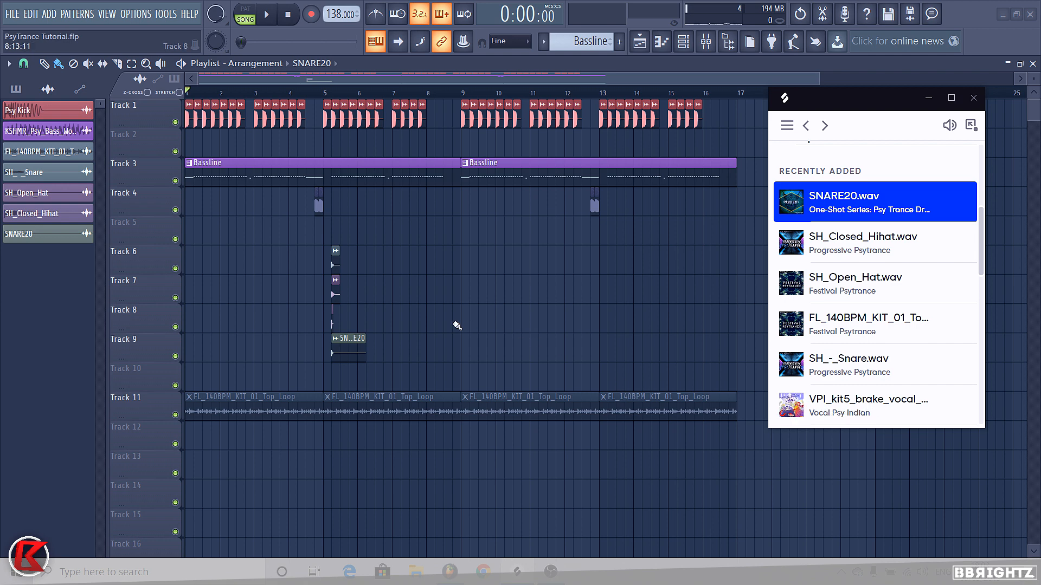
key(alt+Tab)
Move the four drum sample clips together to bar 1 on Tracks 5 to 8
drag(396, 390, 278, 245)
drag(344, 358, 198, 329)
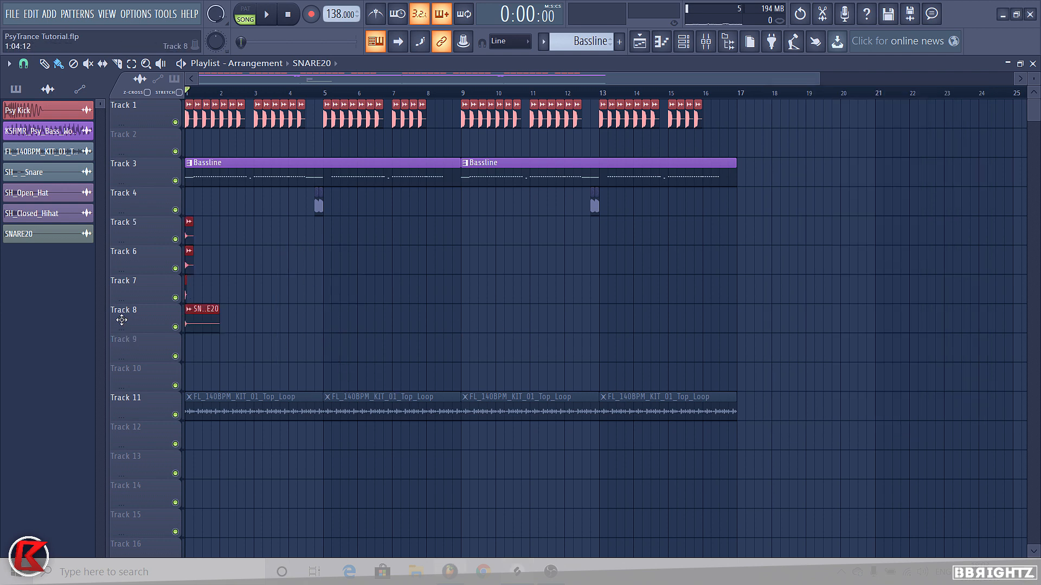
click(239, 291)
Rename the SH_-_Snare channel on Track 5 as Snare and normalize its sample
scroll(150, 253, up, 2)
scroll(162, 251, up, 4)
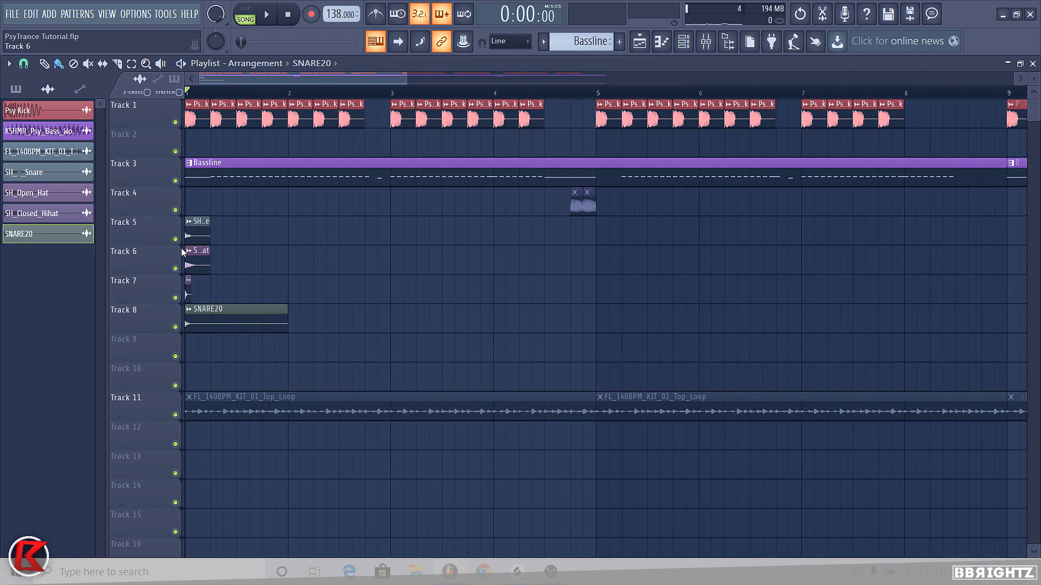
right_click(189, 226)
click(217, 281)
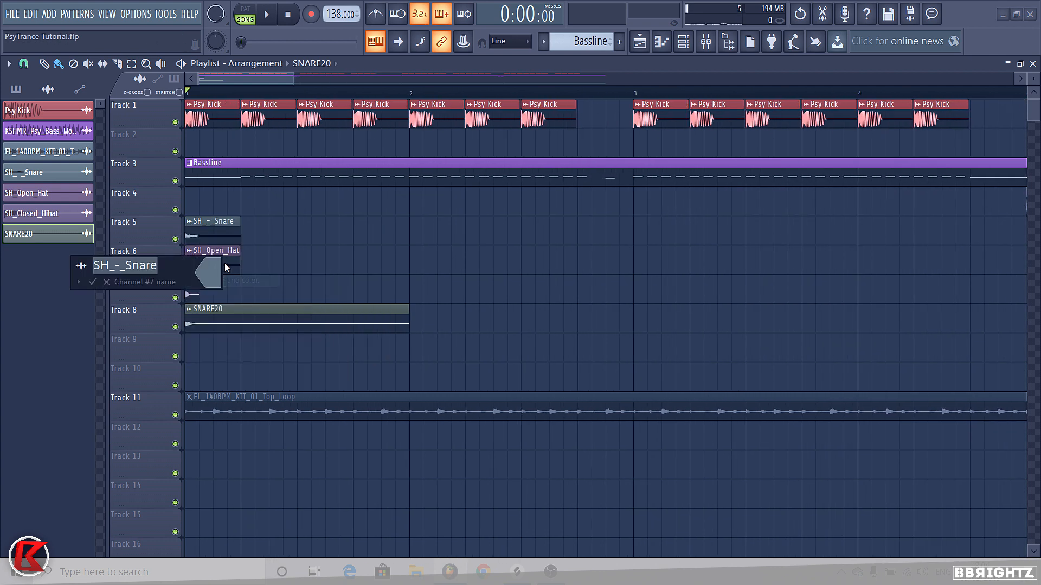
text(S)
key(Return)
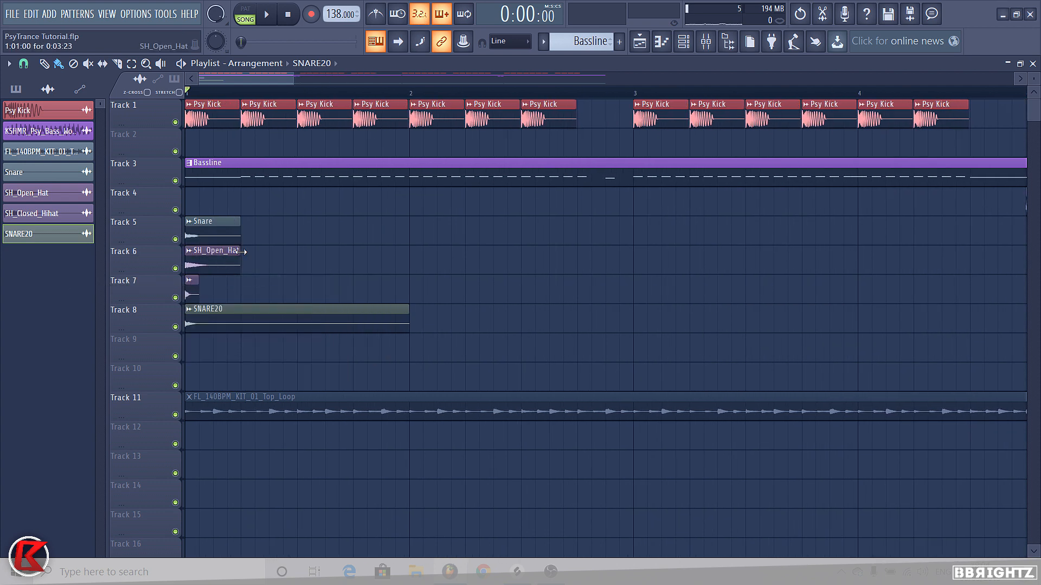
double_click(212, 233)
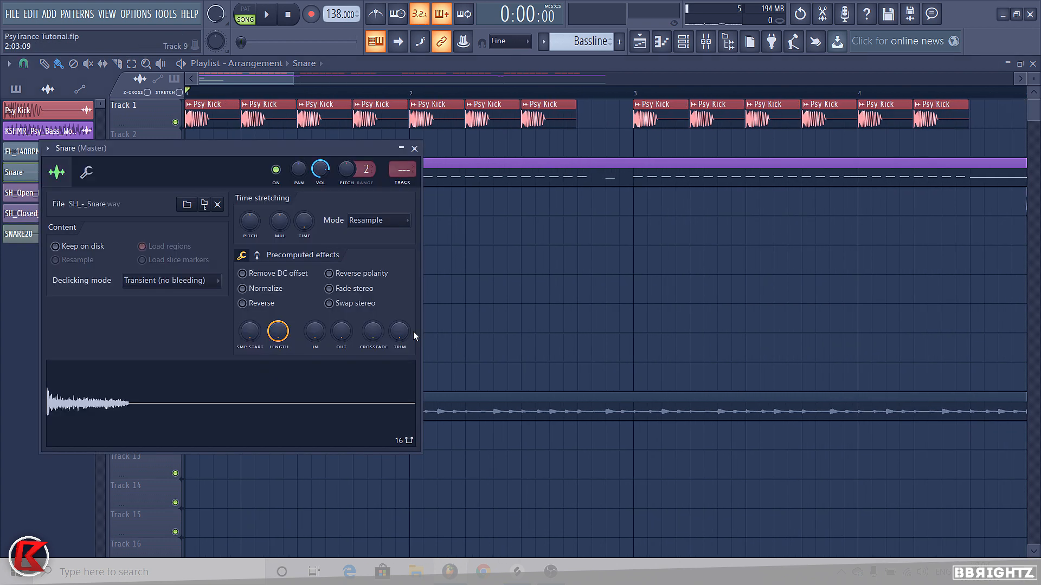
click(243, 289)
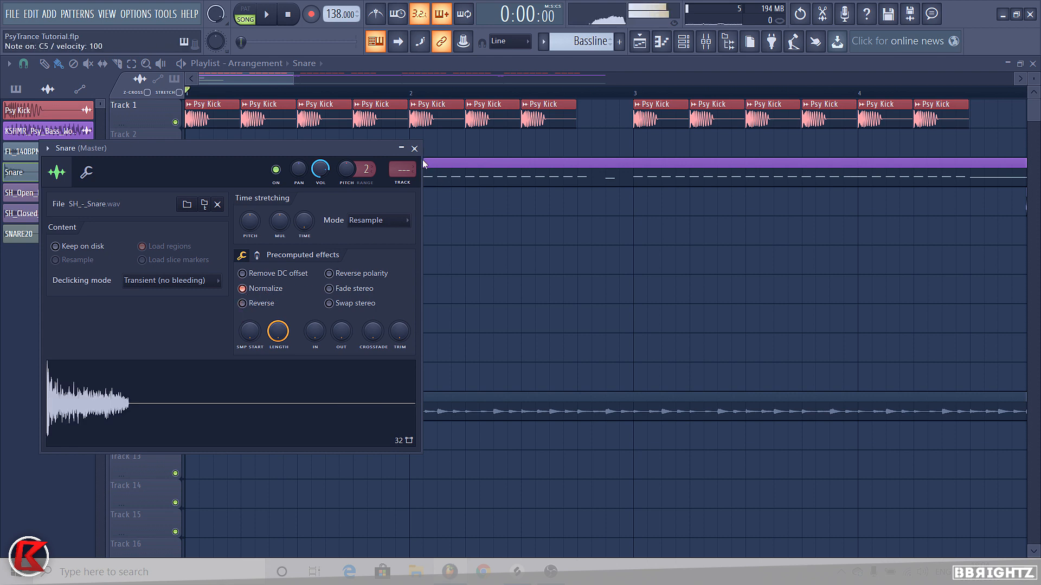
click(414, 148)
Rename the SH_Open_Hat channel on Track 6 as Open Hat and normalize its sample
click(188, 250)
click(216, 309)
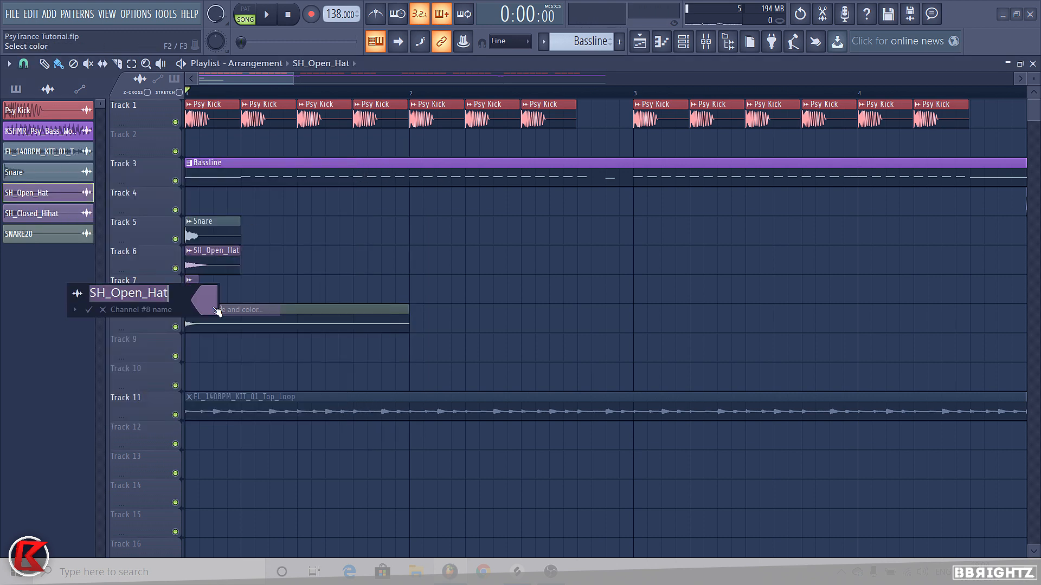
text(Open)
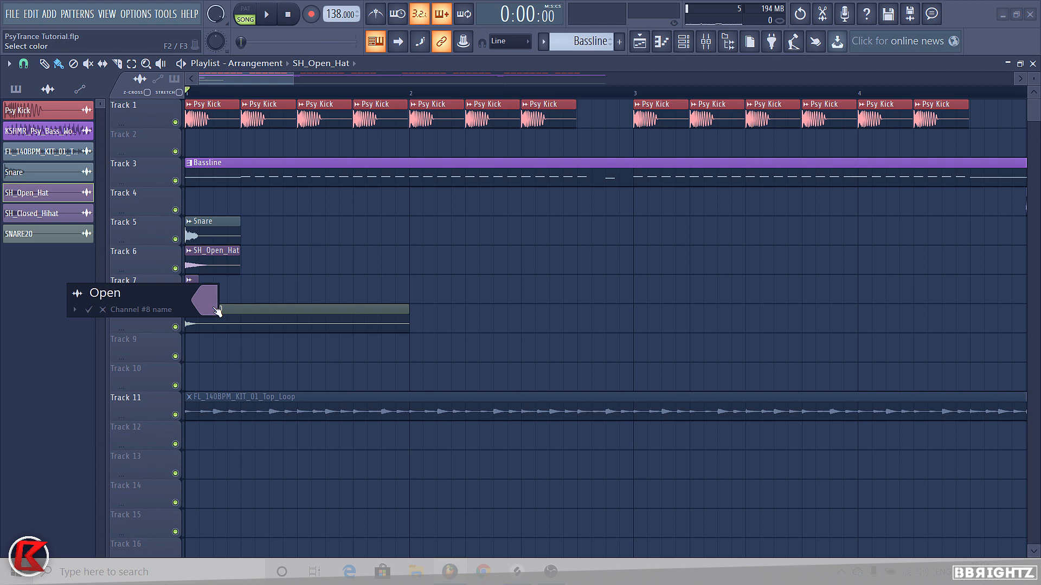
key(Return)
double_click(217, 252)
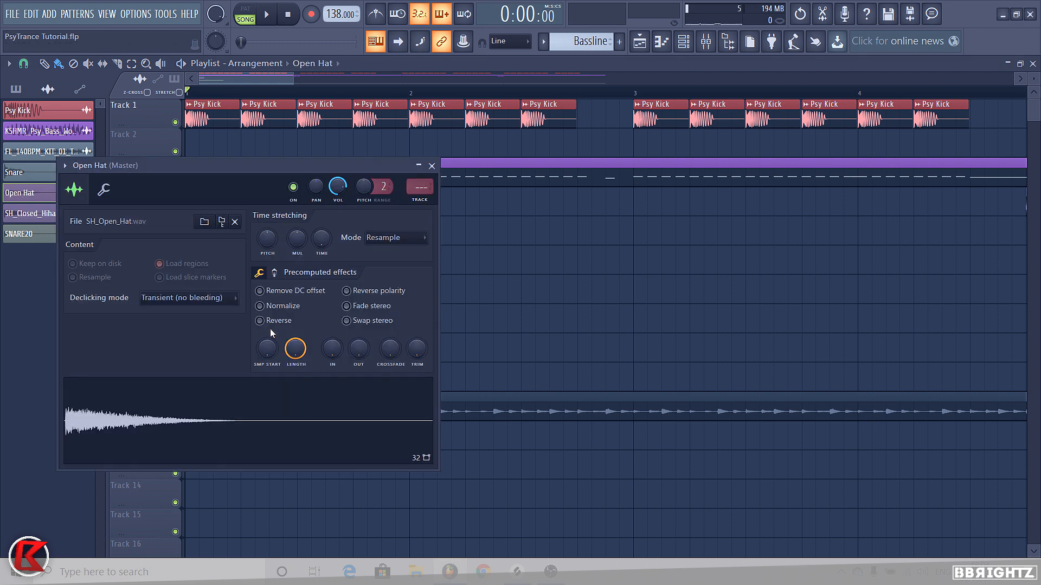
click(266, 307)
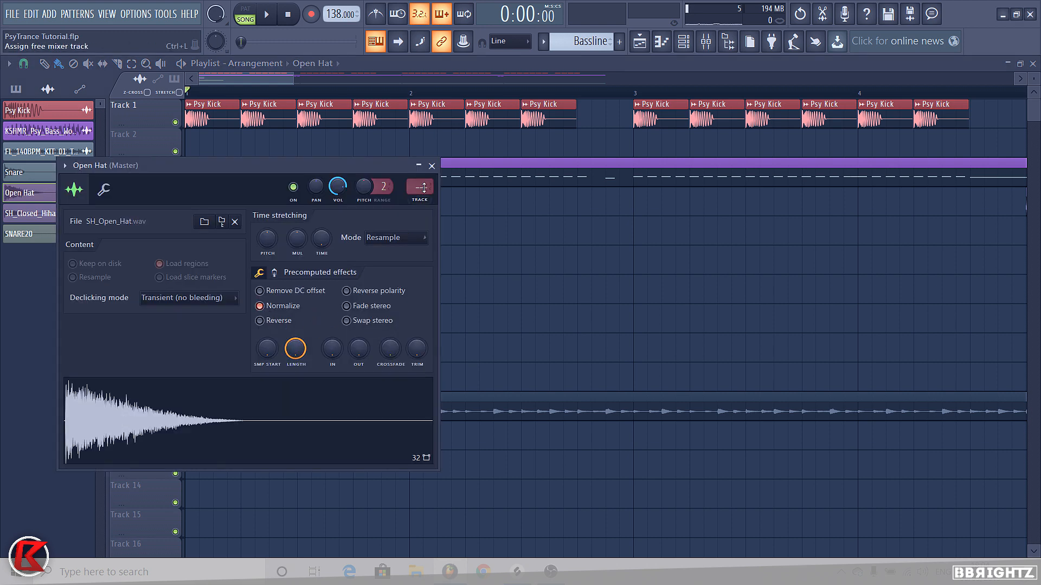
Normalize the SH_Closed_Hihat sample on Track 7 and rename its channel as Closed Hat
key(q)
click(432, 166)
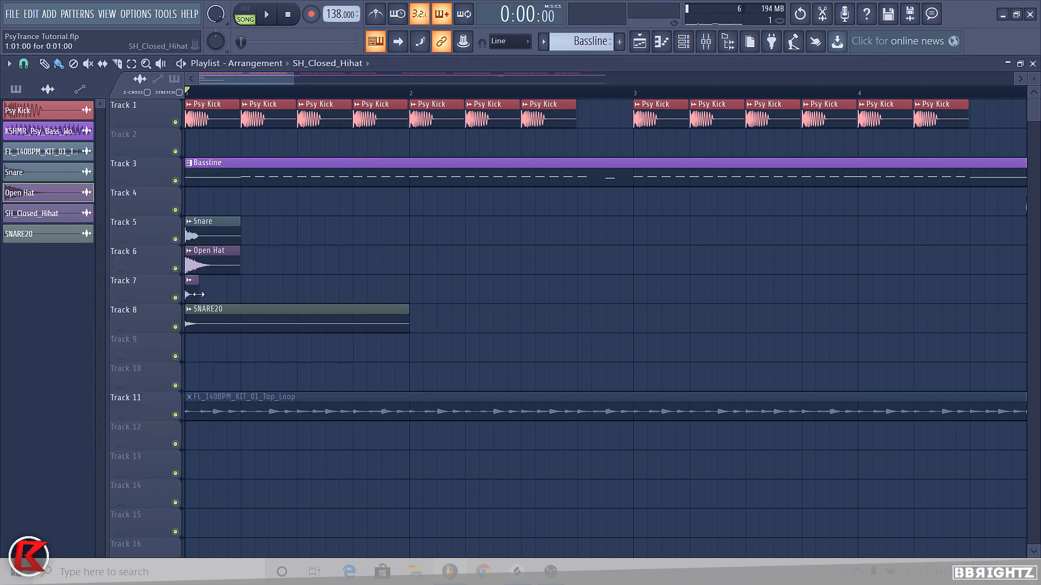
double_click(206, 282)
click(301, 325)
click(249, 438)
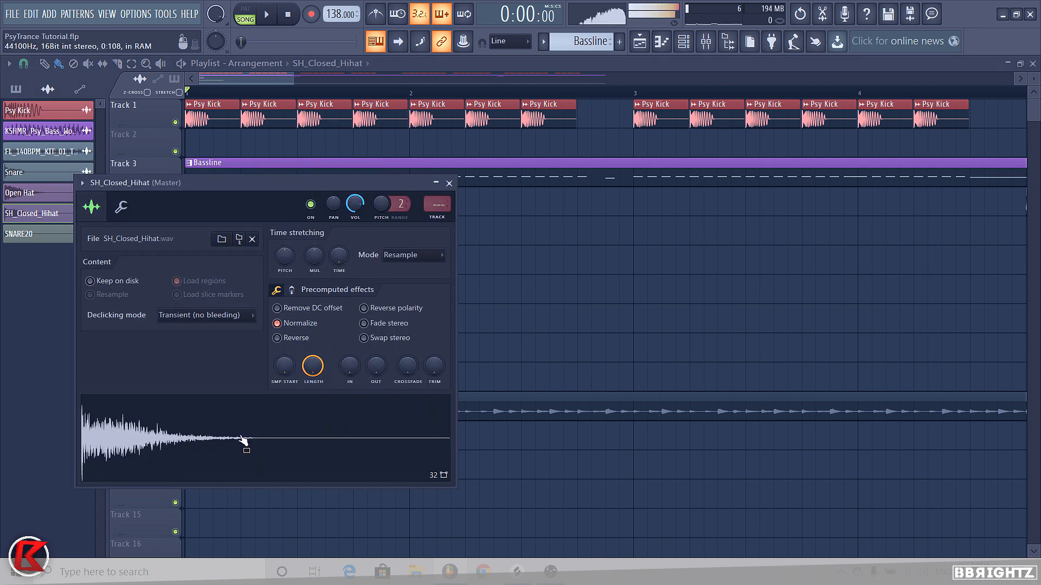
click(449, 183)
right_click(190, 293)
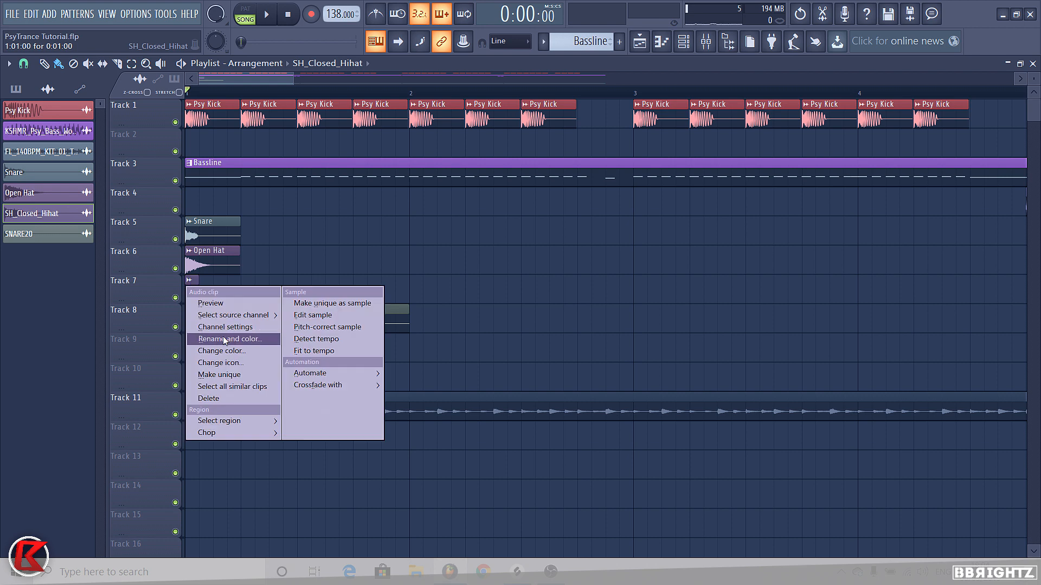
click(222, 339)
text(Closed Hat)
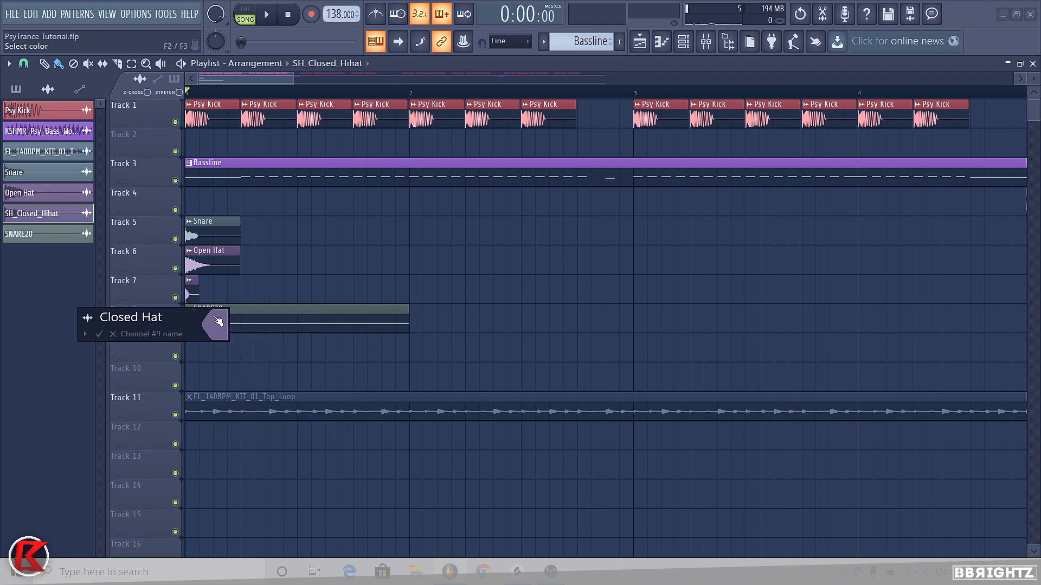
key(Return)
Normalize the SNARE20 sample on Track 8 and rename its channel as Off Beat Snare
double_click(219, 320)
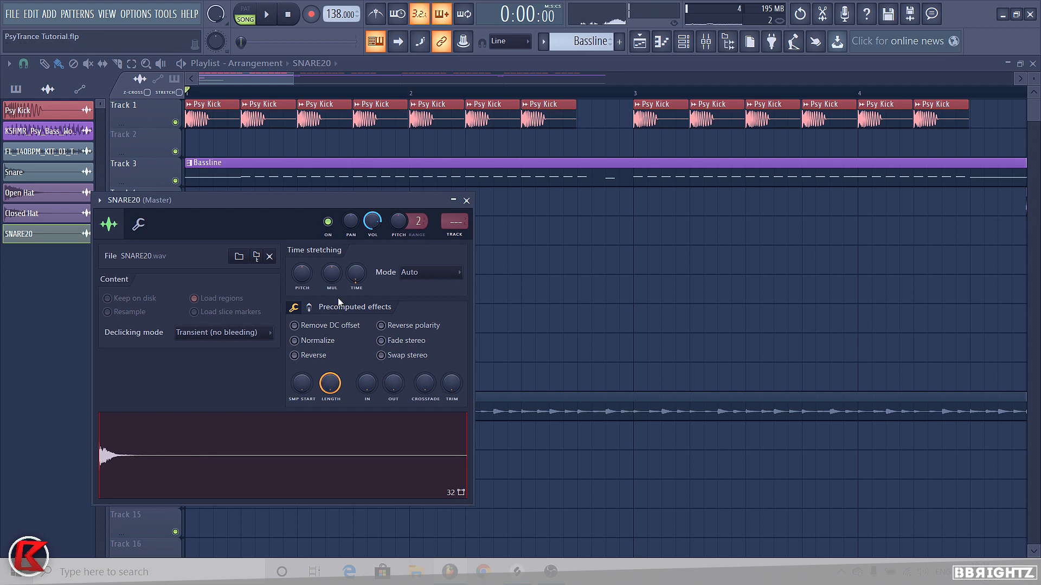
click(294, 340)
key(Escape)
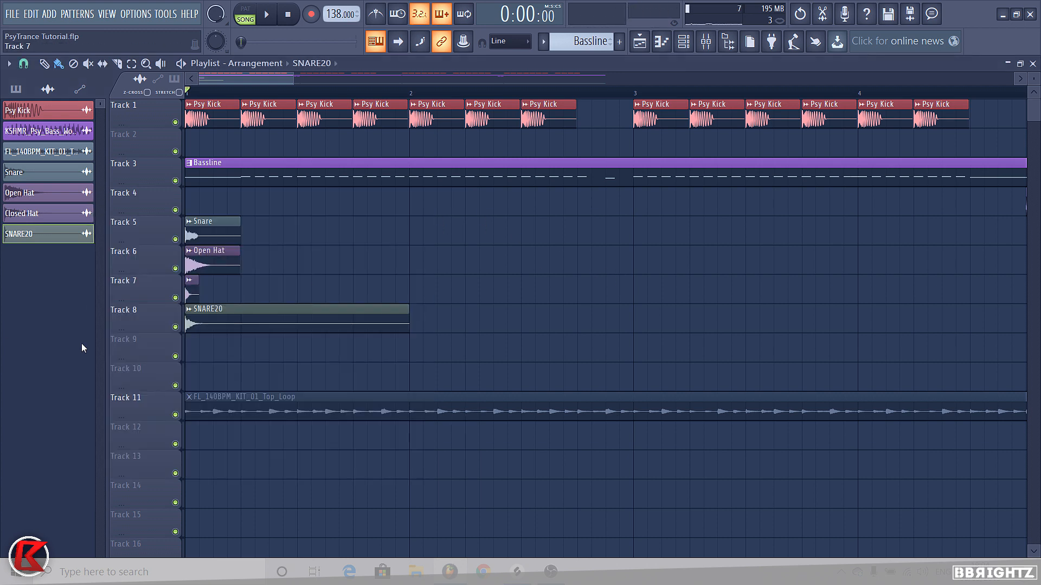
right_click(188, 316)
click(220, 368)
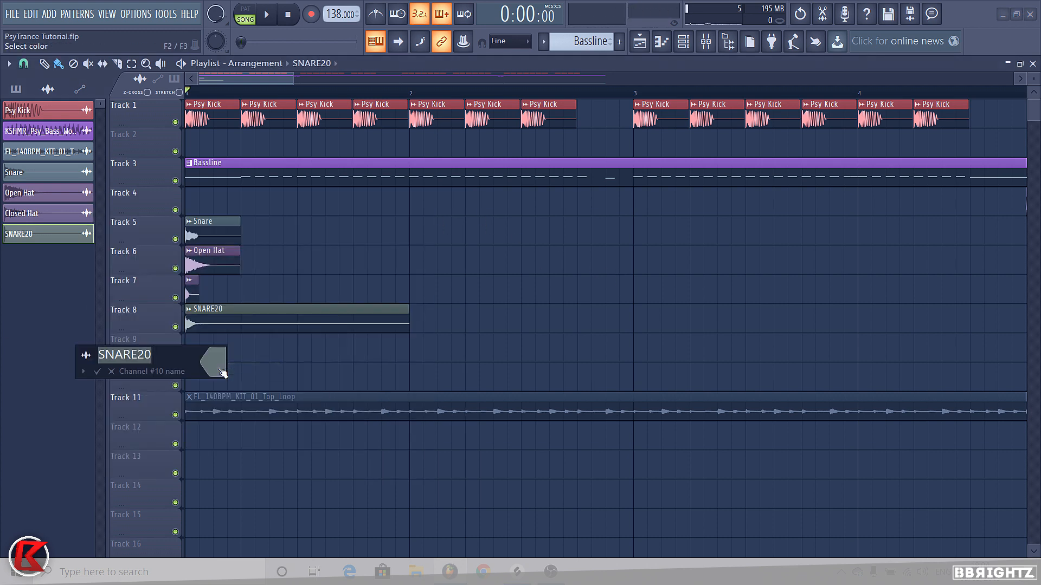
text(Off)
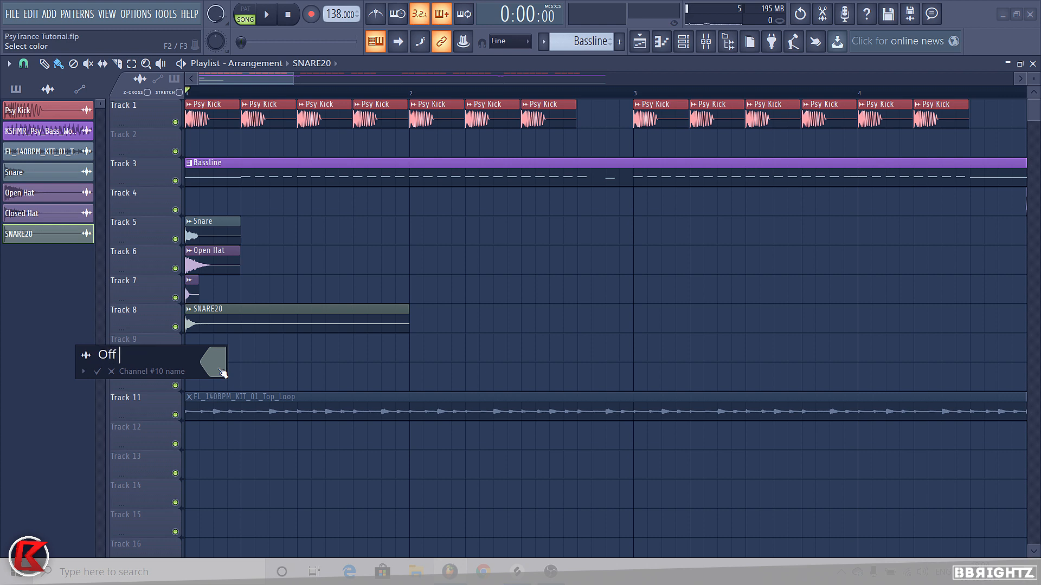
text( Beat Snare)
key(Return)
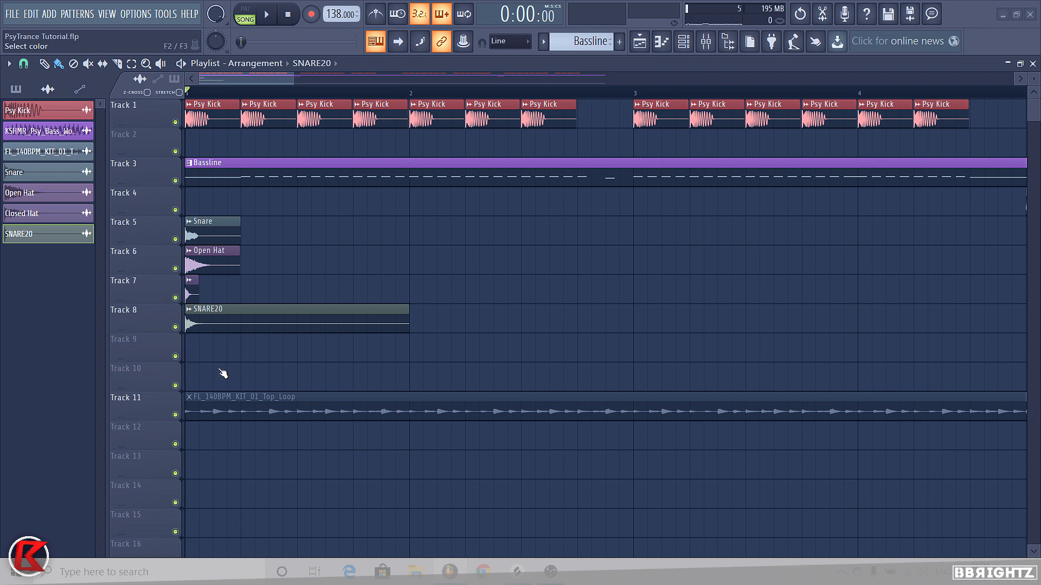
Solo Track 11 and listen to the FL_140BPM_KIT_01_Top_Loop as a reference
scroll(185, 276, down, 4)
scroll(186, 270, down, 3)
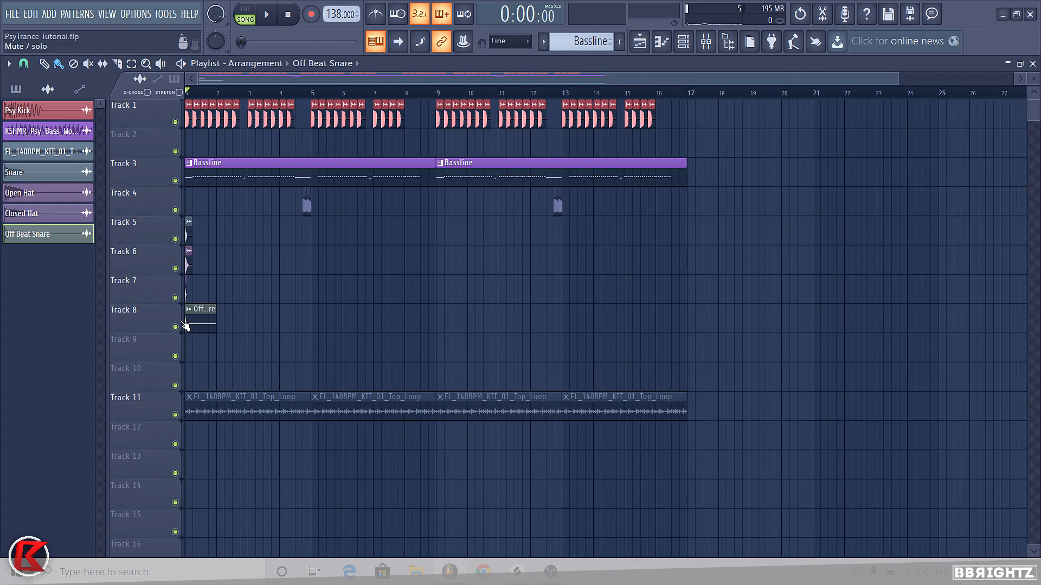
scroll(446, 384, down, 1)
ctrl+click(176, 385)
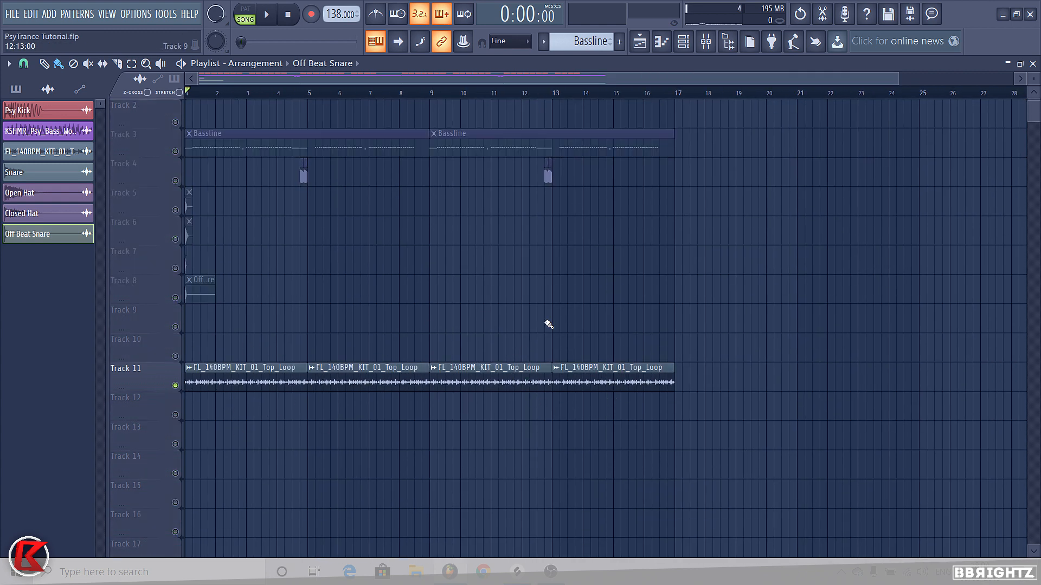
click(598, 36)
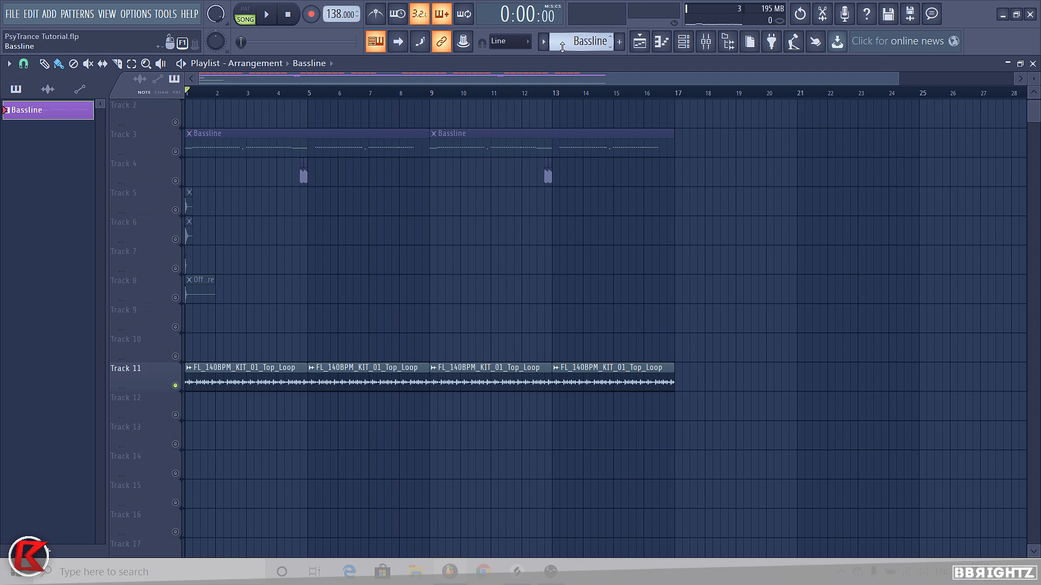
key(space)
click(190, 367)
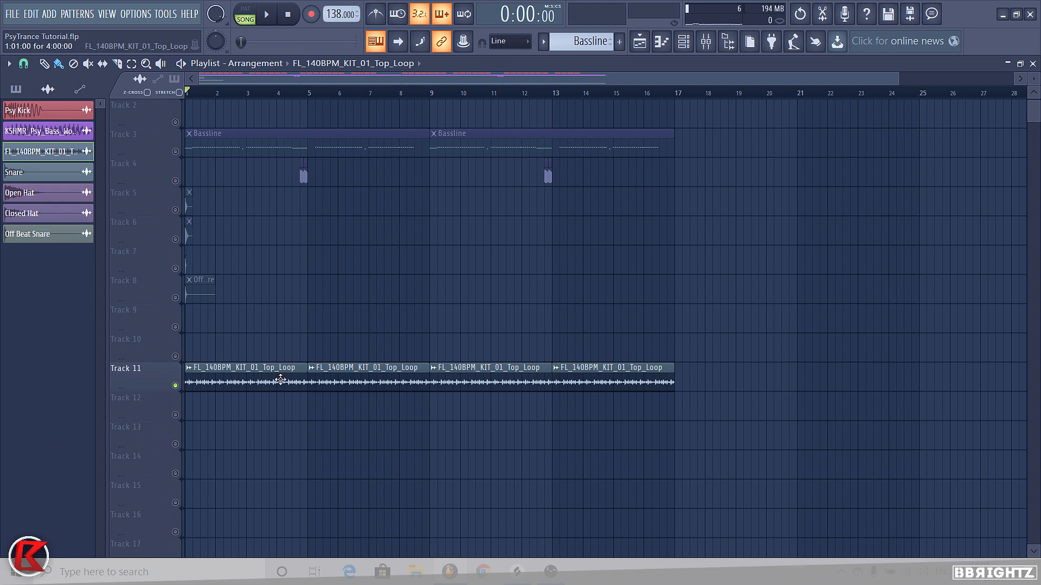
key(space)
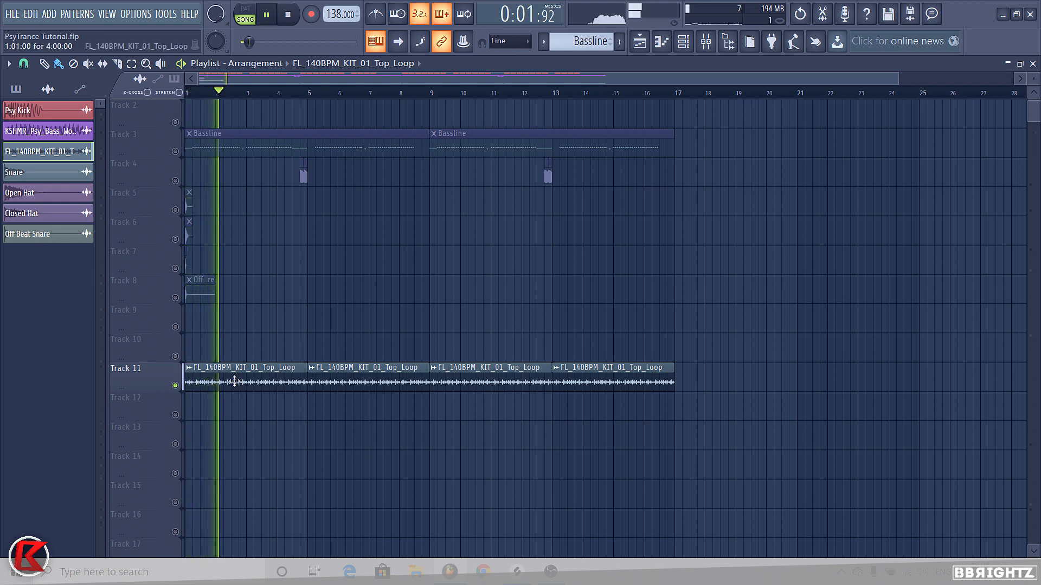
key(space)
Move the Snare clip to Track 9 and the Closed Hat clip to Track 5, and solo Track 5
scroll(132, 281, up, 1)
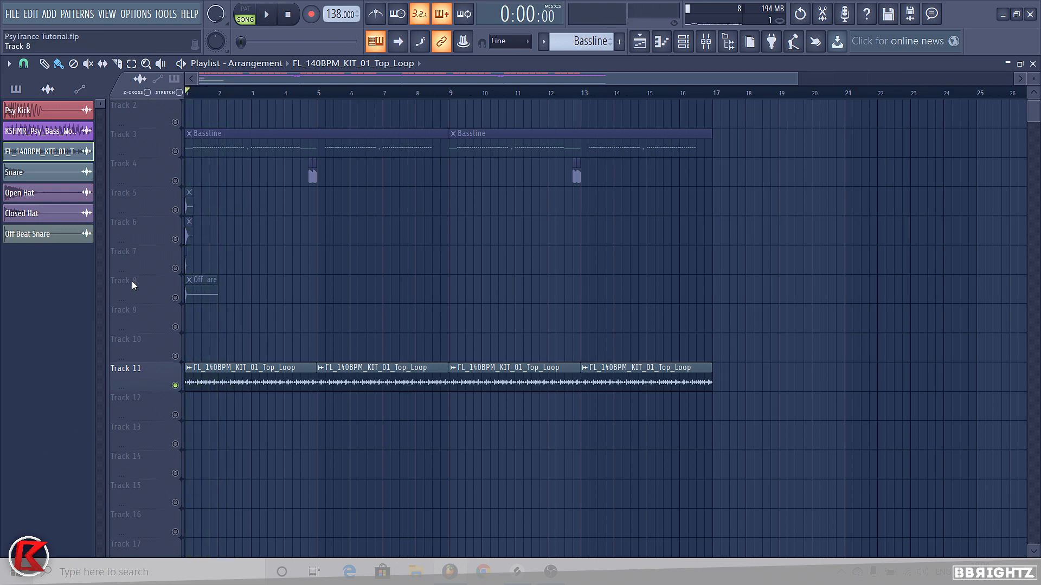
click(185, 263)
drag(202, 267, 183, 269)
scroll(160, 273, up, 3)
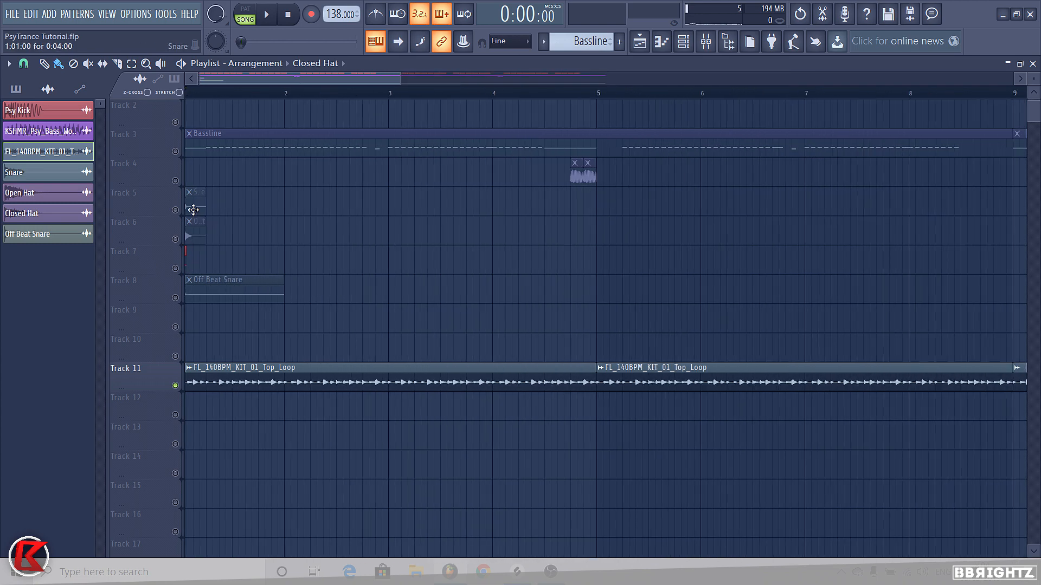
drag(193, 210, 161, 324)
drag(186, 268, 181, 209)
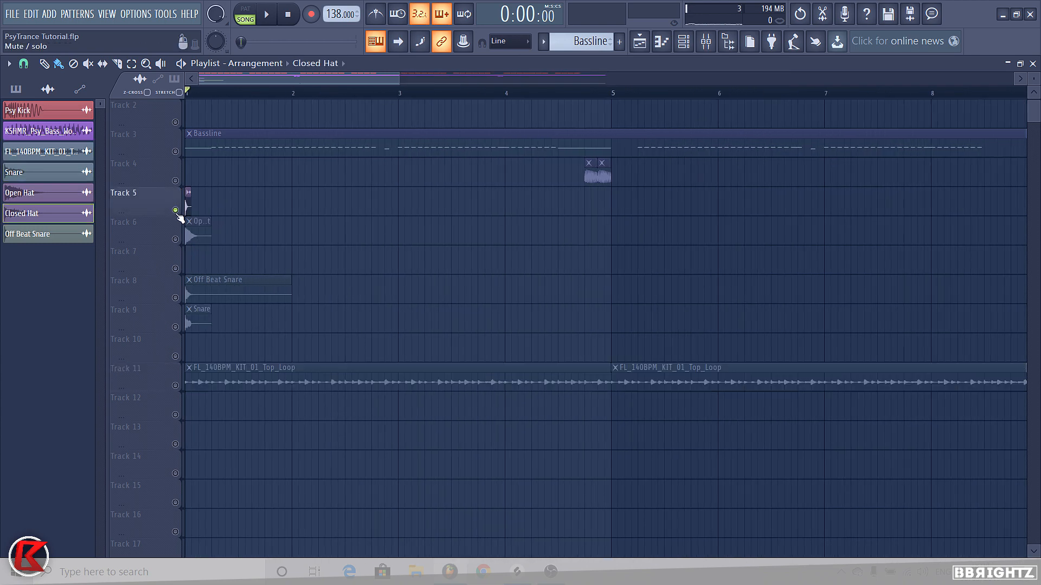
Duplicate the Closed Hat clip back to back along Track 5 from bar 1 until about the middle of bar 12
scroll(178, 216, up, 2)
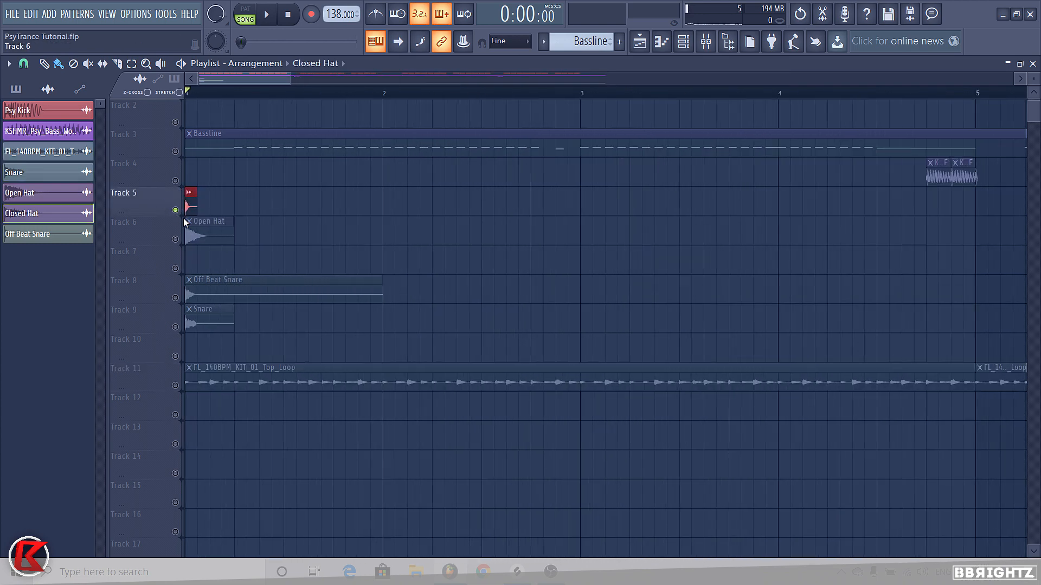
scroll(203, 211, up, 2)
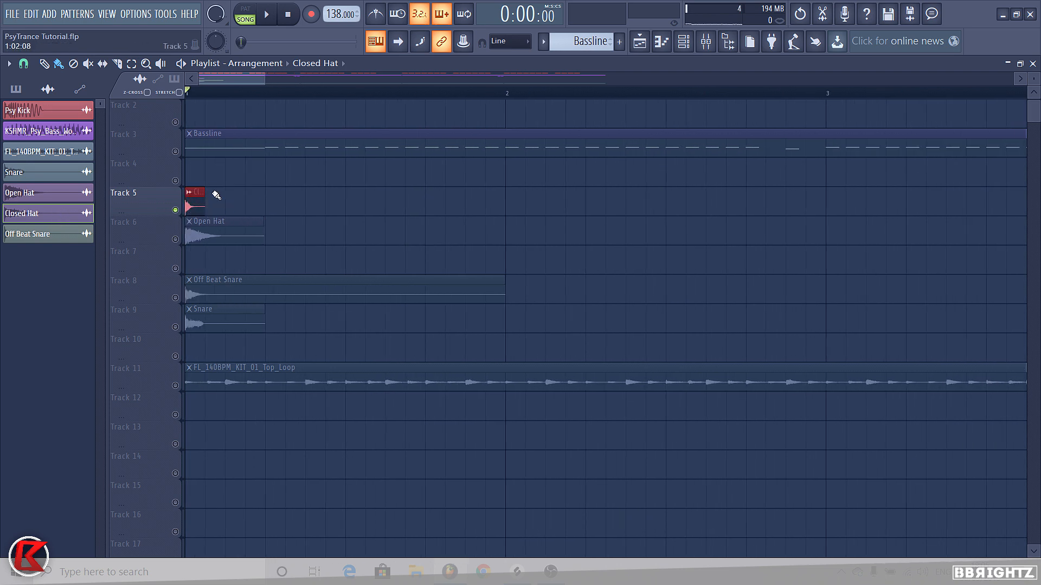
key(ctrl+b)
key(ctrl+b)
key(ctrl+b)
key(ctrl+b)
key(ctrl+b)
key(ctrl+b)
key(ctrl+b)
key(ctrl+b)
key(ctrl+b)
key(ctrl+b)
key(ctrl+b)
key(ctrl+b)
key(ctrl+b)
key(ctrl+b)
key(ctrl+b)
key(ctrl+b)
key(ctrl+b)
key(ctrl+b)
key(ctrl+b)
key(ctrl+b)
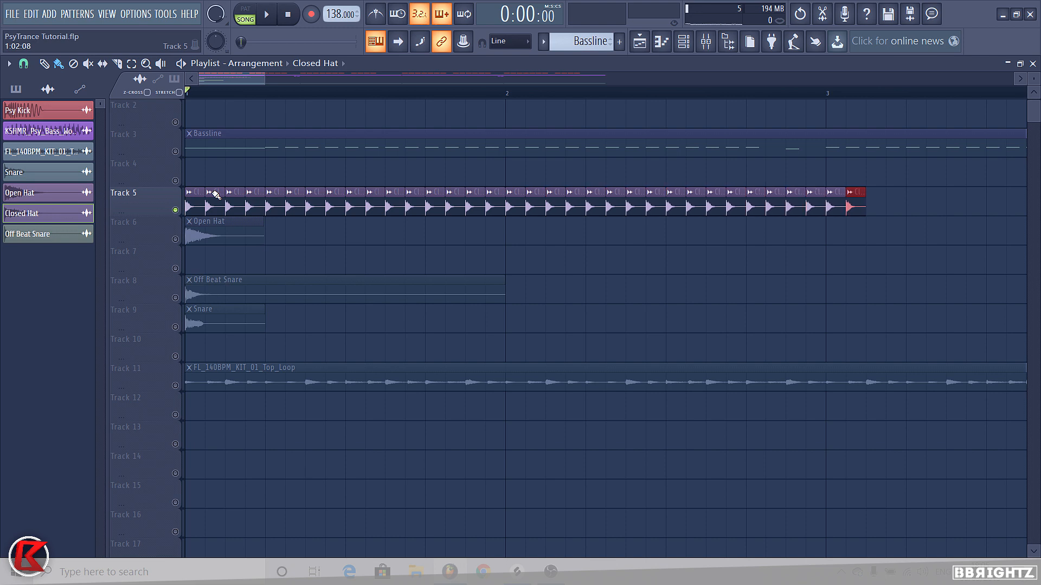
key(ctrl+b)
key(ctrl+b)
key(ctrl+b)
key(ctrl+b)
key(ctrl+b)
key(ctrl+b)
key(ctrl+b)
key(ctrl+b)
key(ctrl+b)
key(ctrl+b)
key(ctrl+b)
key(ctrl+b)
key(ctrl+b)
key(ctrl+b)
key(ctrl+b)
key(ctrl+b)
key(ctrl+b)
key(ctrl+b)
key(ctrl+b)
key(ctrl+b)
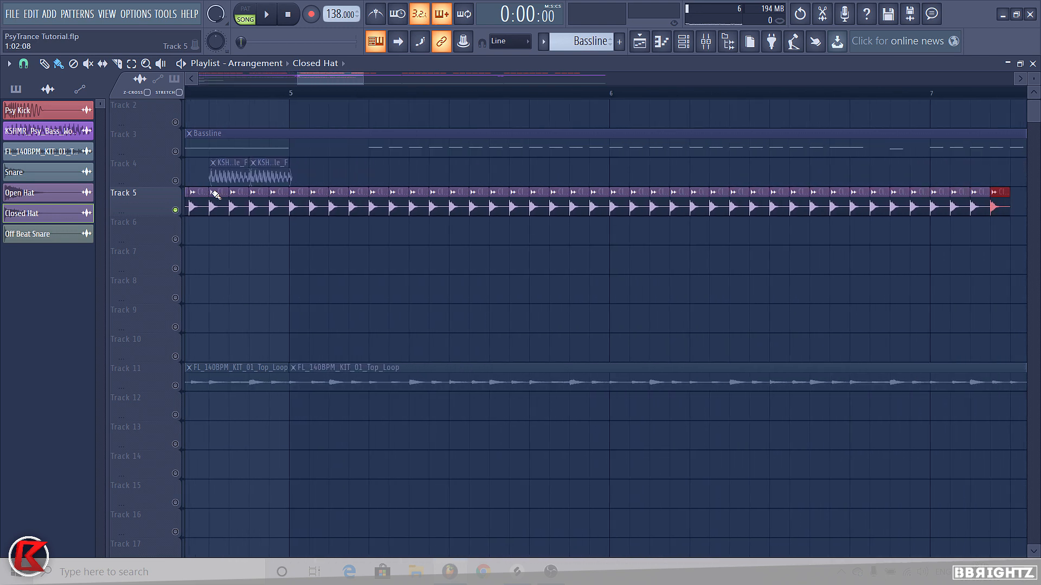
key(ctrl+b)
key(ctrl+b)
key(ctrl+b)
key(ctrl+b)
key(ctrl+b)
key(ctrl+b)
key(ctrl+b)
key(ctrl+b)
key(ctrl+b)
key(ctrl+b)
key(ctrl+b)
key(ctrl+b)
key(ctrl+b)
key(ctrl+b)
key(ctrl+b)
key(ctrl+b)
key(ctrl+b)
key(ctrl+b)
key(ctrl+b)
key(ctrl+b)
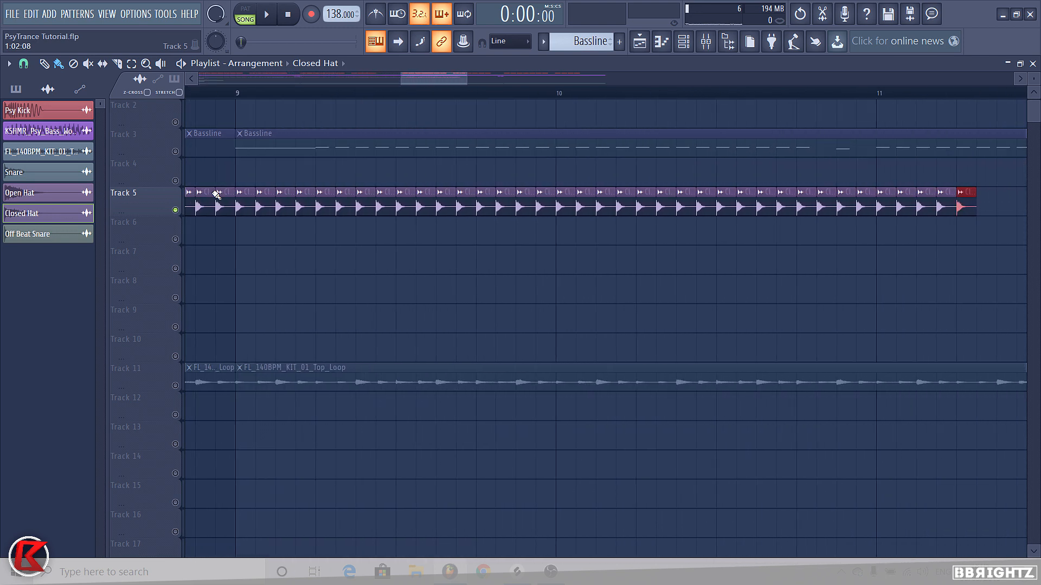
key(ctrl+b)
key(ctrl+b)
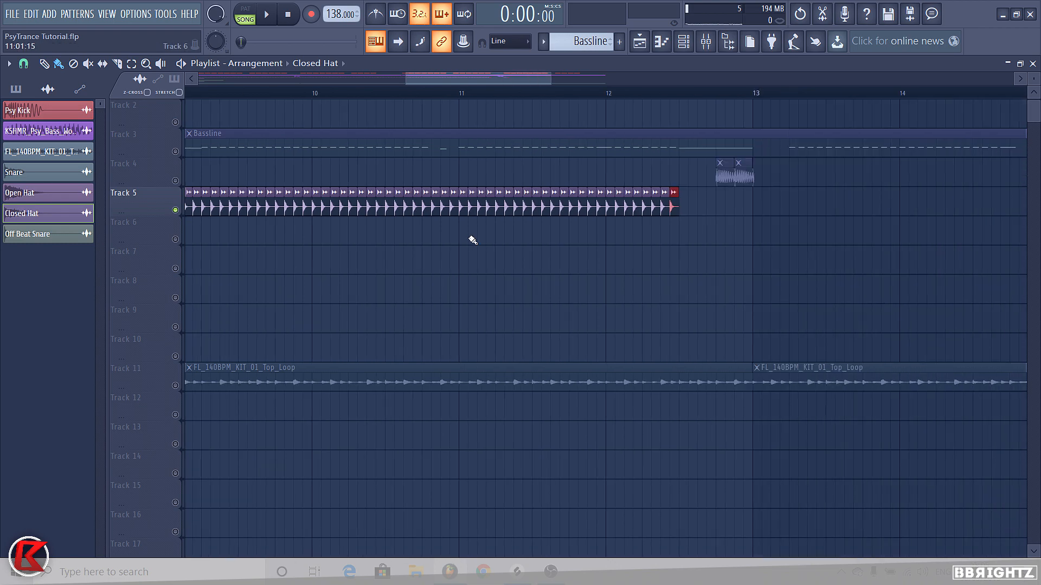
Delete all closed hat, bassline, wobble, kick and top loop clips from bar 9 onward
scroll(471, 236, down, 4)
scroll(345, 227, up, 4)
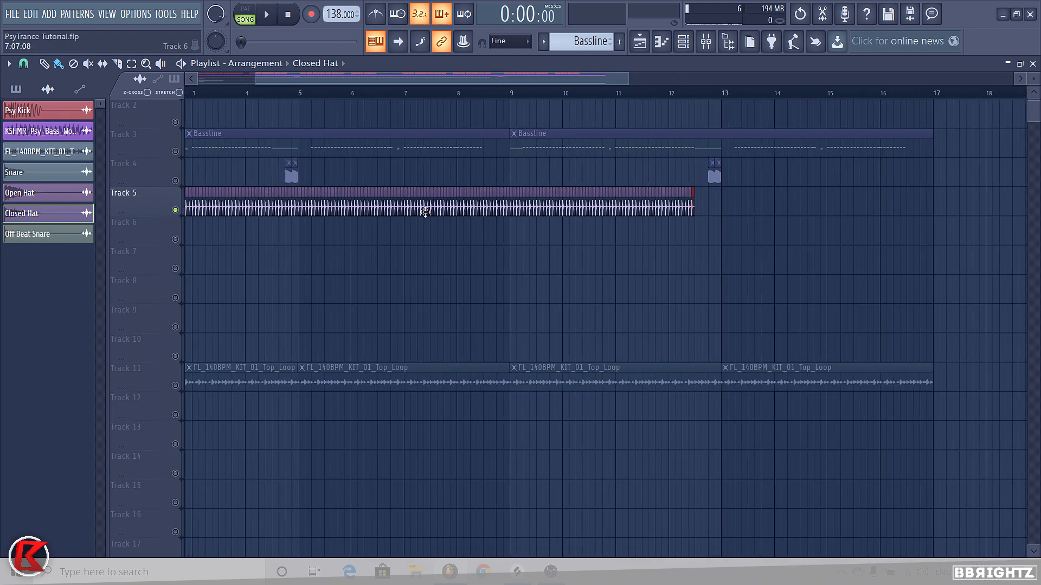
drag(722, 209, 519, 209)
right_click(643, 138)
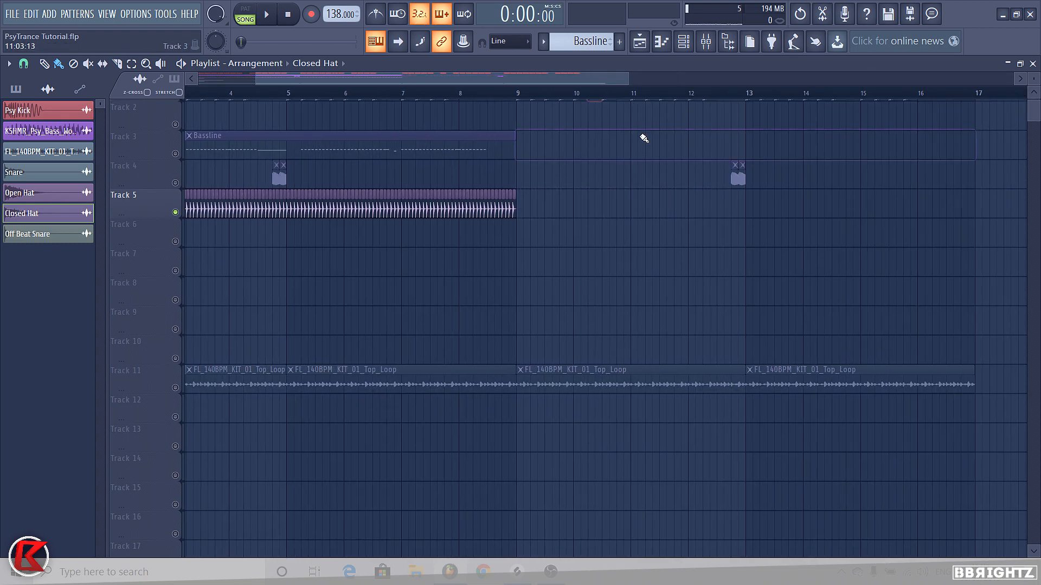
right_click(738, 178)
scroll(599, 163, up, 1)
right_click(518, 118)
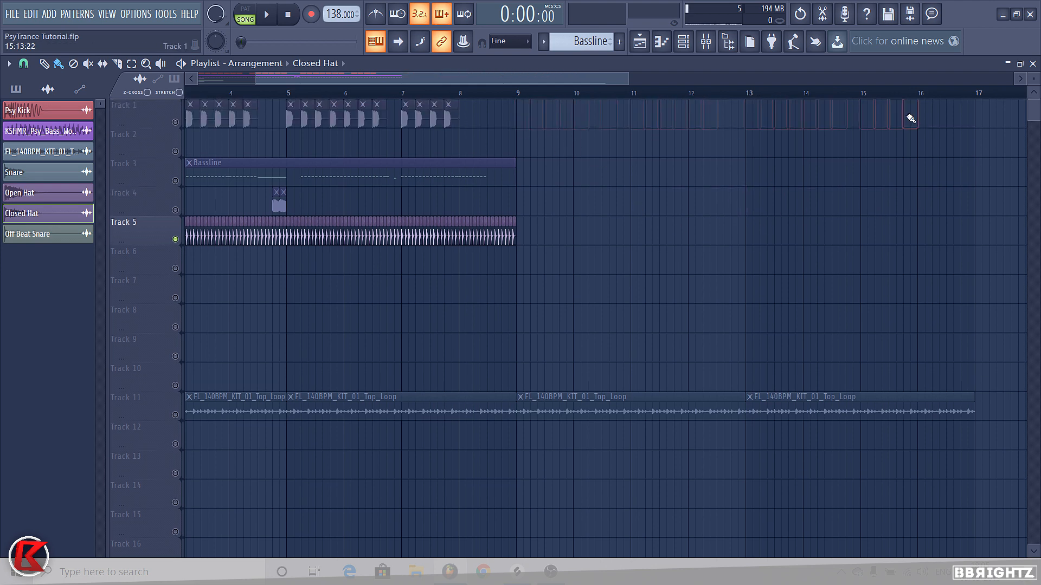
scroll(729, 431, down, 2)
right_click(725, 413)
right_click(689, 411)
scroll(755, 297, down, 1)
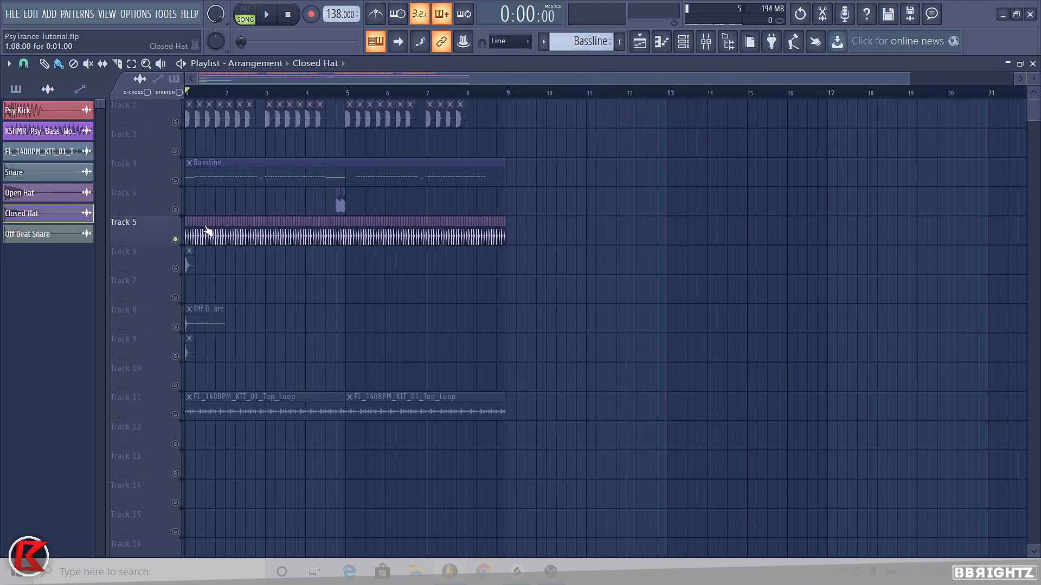
Change the color of the Closed Hat channel to green
click(237, 226)
click(258, 294)
click(295, 297)
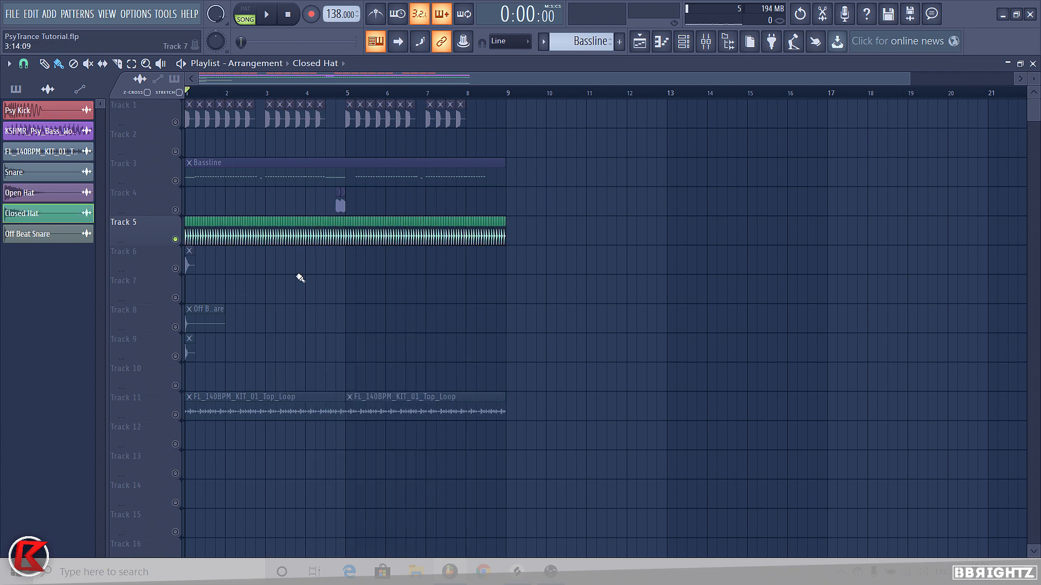
Route the Closed Hat channel to mixer insert 8, carrying over its name and color
click(684, 43)
click(455, 195)
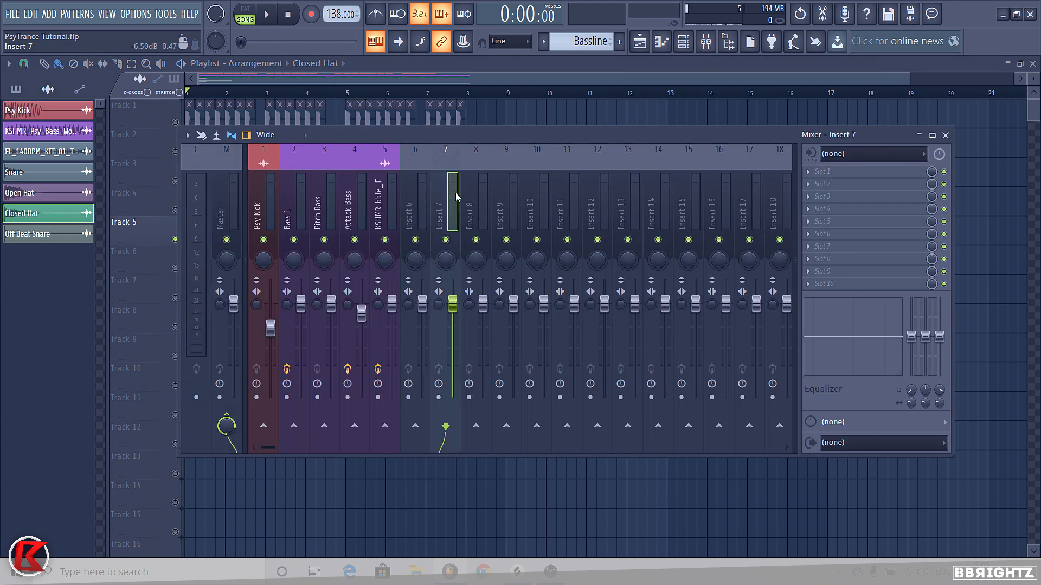
key(ctrl+l)
Lower the Closed Hat mixer track's volume and pan it slightly to the right during playback
key(space)
drag(482, 306, 482, 330)
drag(475, 261, 475, 247)
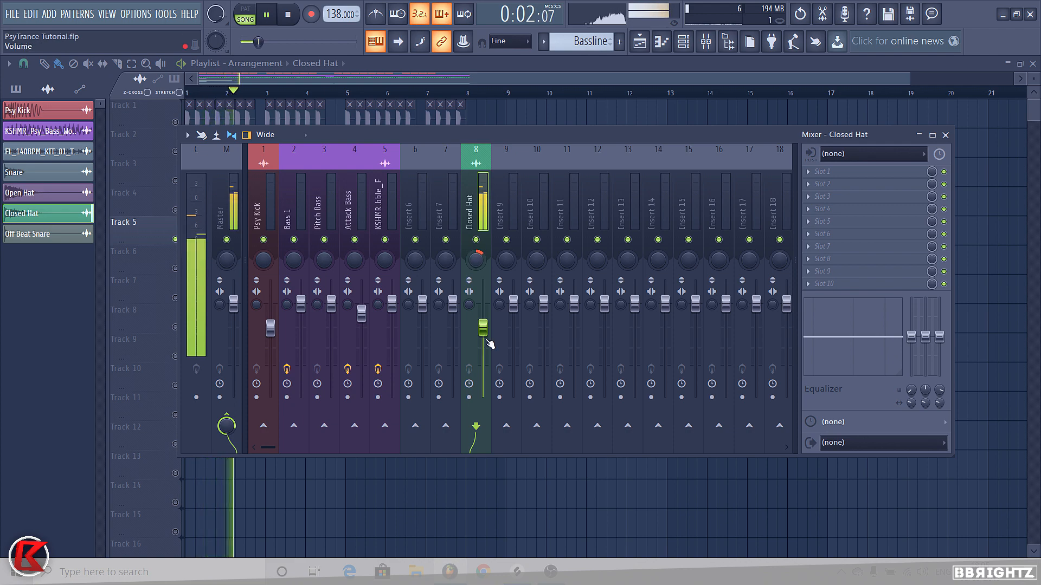
drag(483, 327, 483, 331)
key(space)
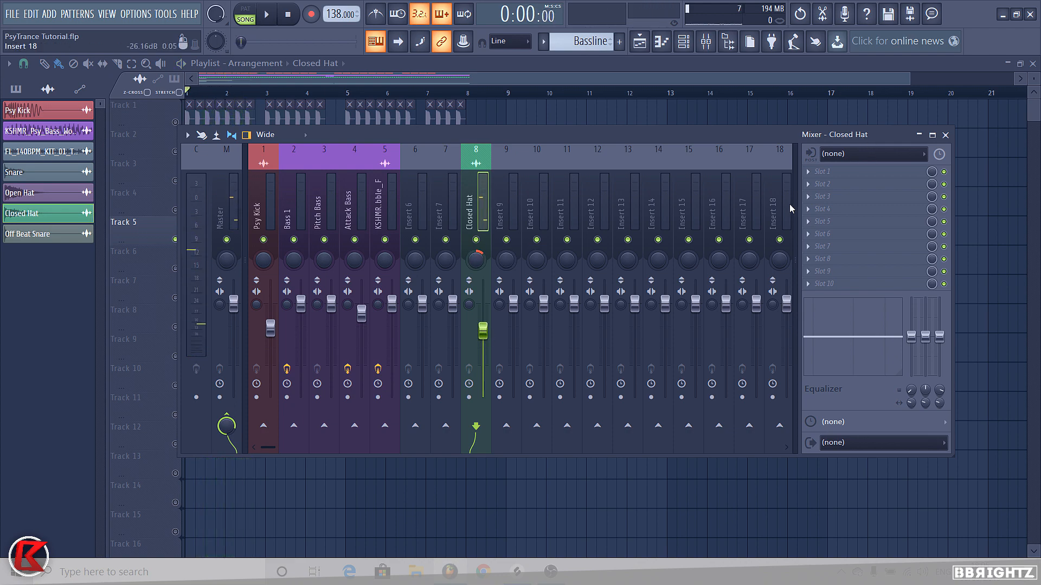
Add Fruity Parametric EQ 2 to the Closed Hat insert, load the 20Hz + 18kHz cut preset and raise the high pass to about 323 Hz
click(829, 175)
click(651, 100)
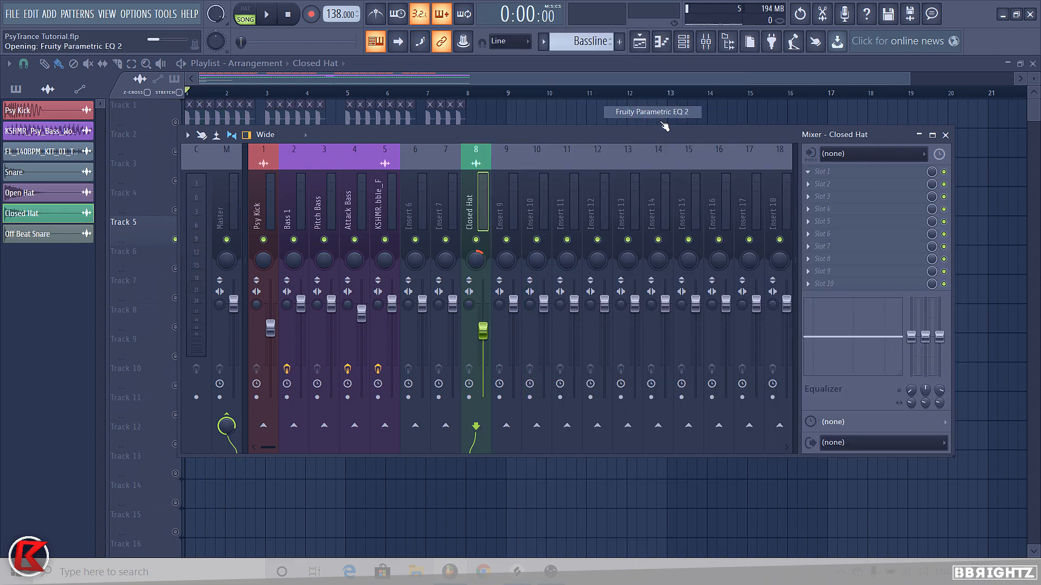
key(space)
key(space)
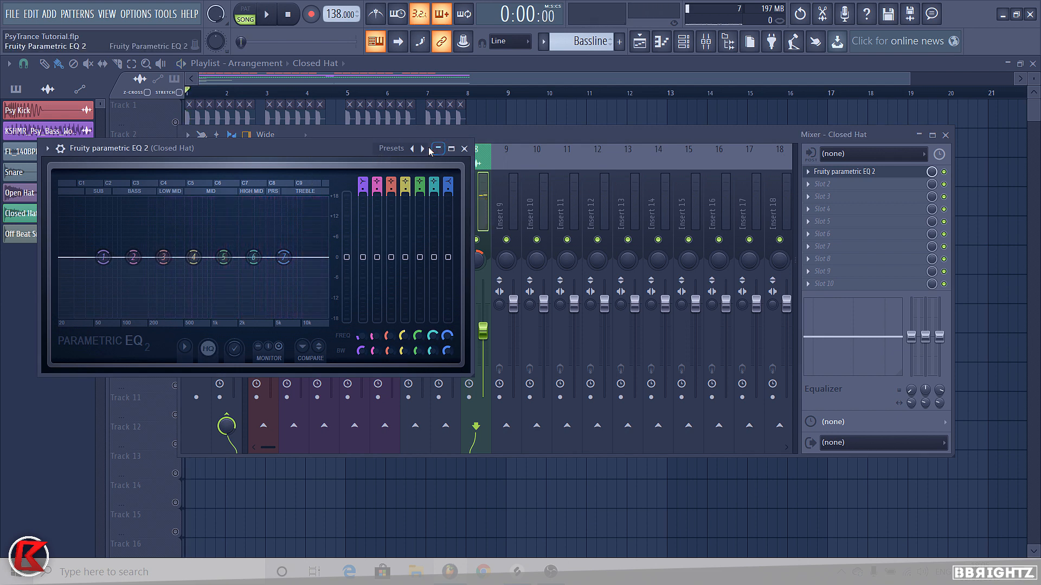
click(423, 149)
key(space)
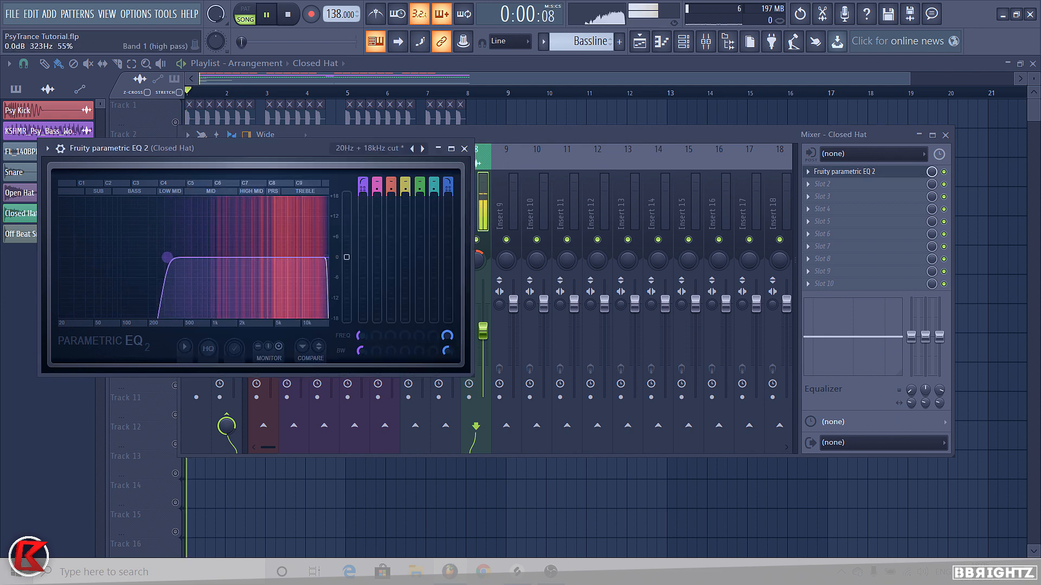
click(464, 148)
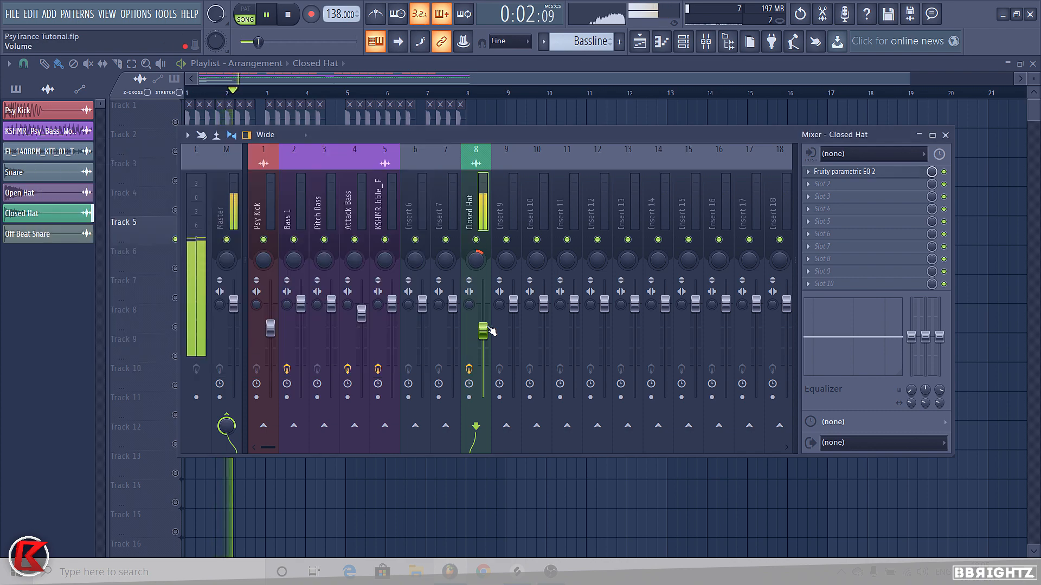
Add Kickstart to slot 10 of the Closed Hat insert with the High Chain curve and set its mix to 70% during playback
key(space)
click(827, 284)
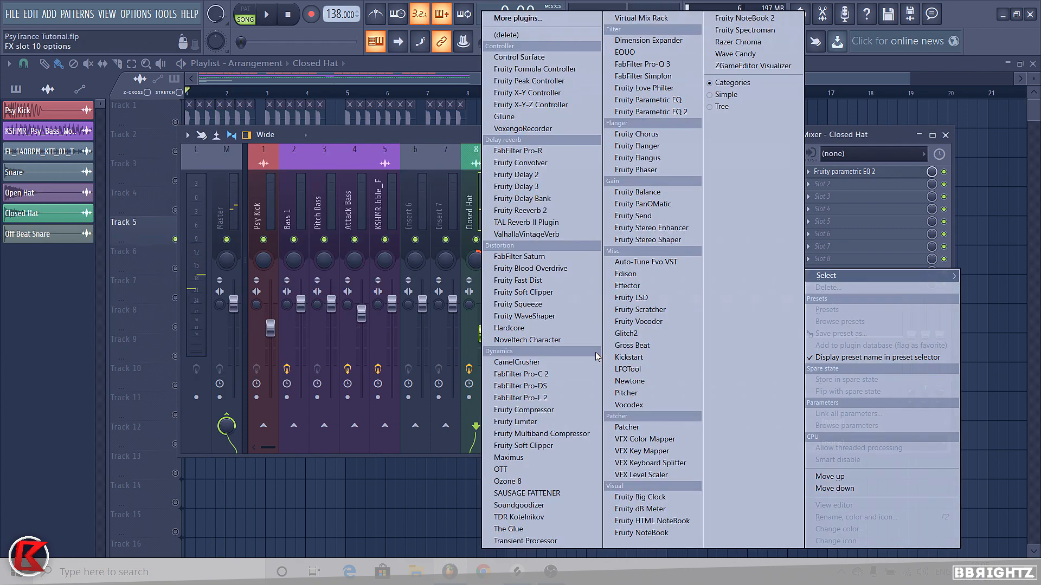
click(629, 358)
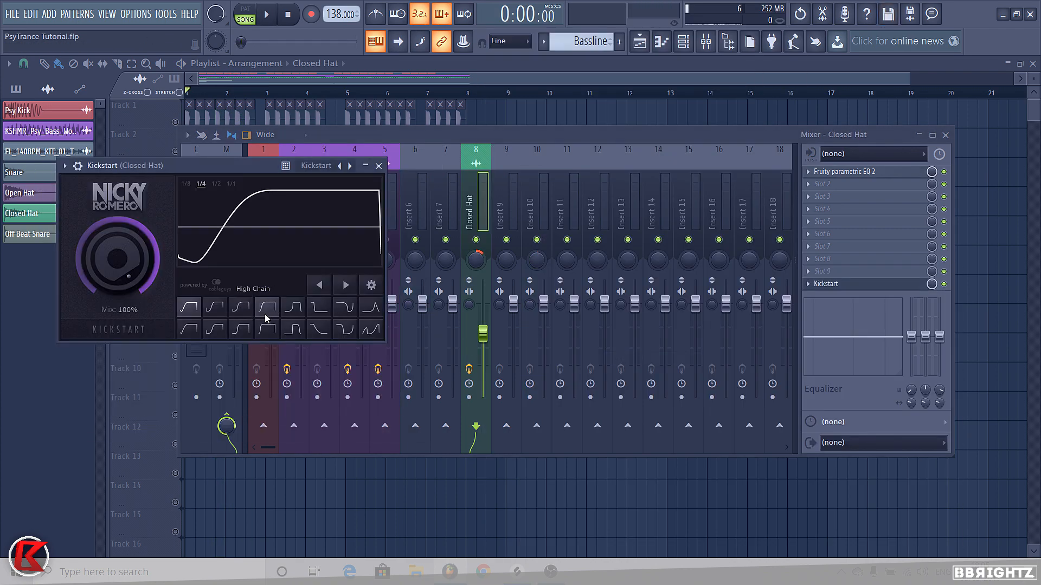
click(265, 307)
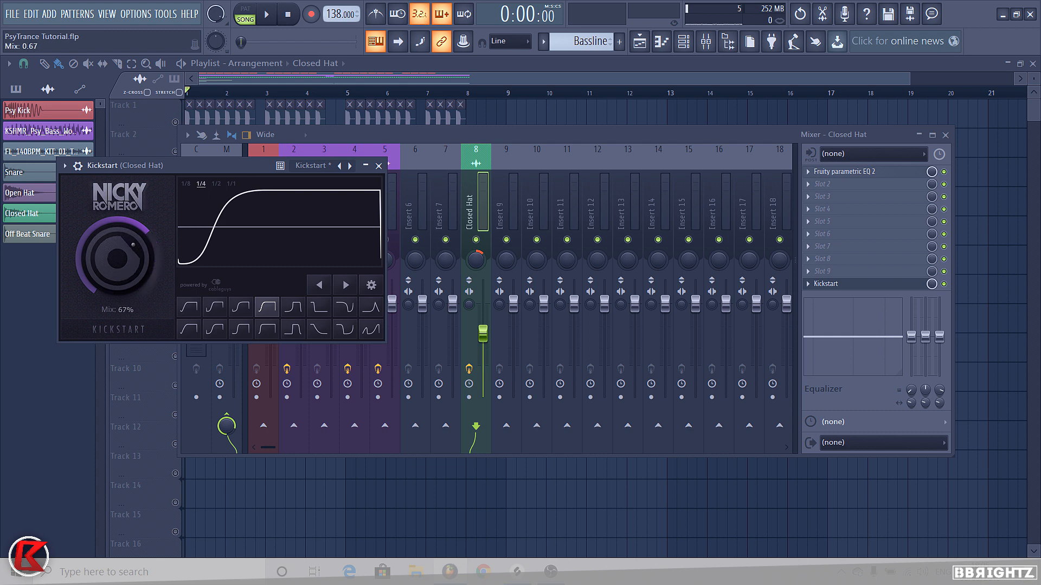
key(space)
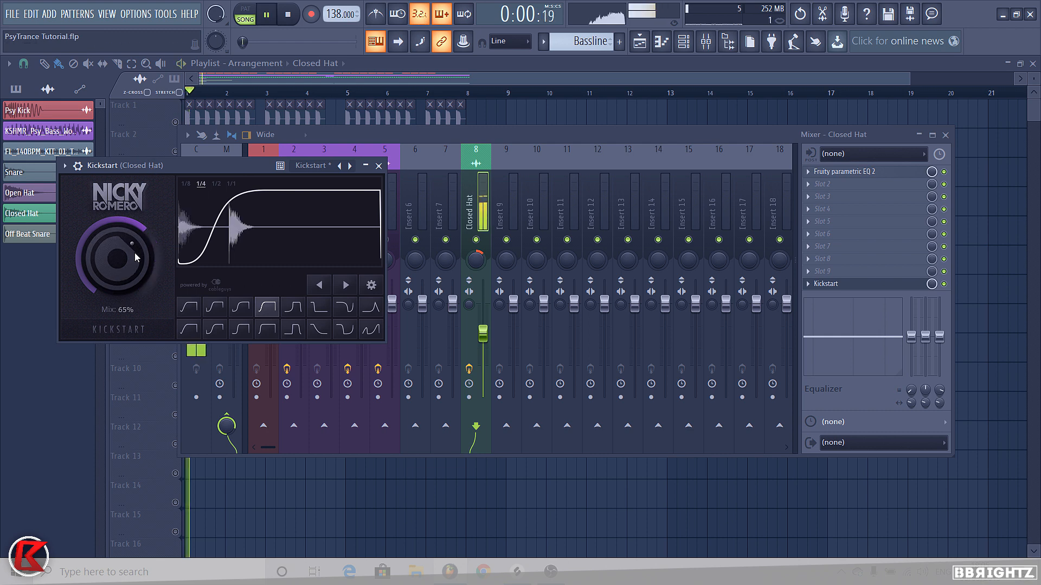
drag(132, 257, 132, 251)
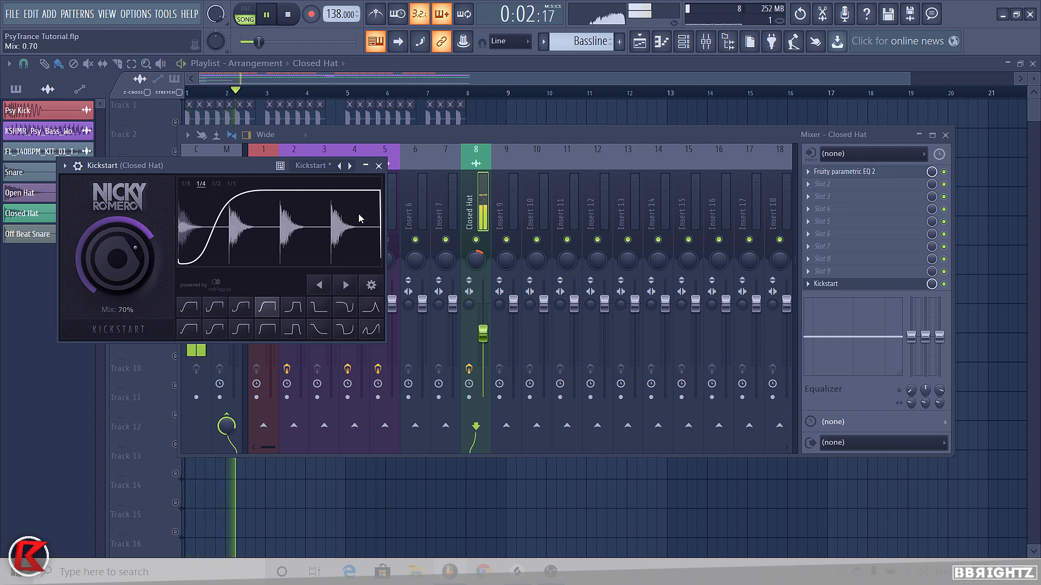
click(378, 166)
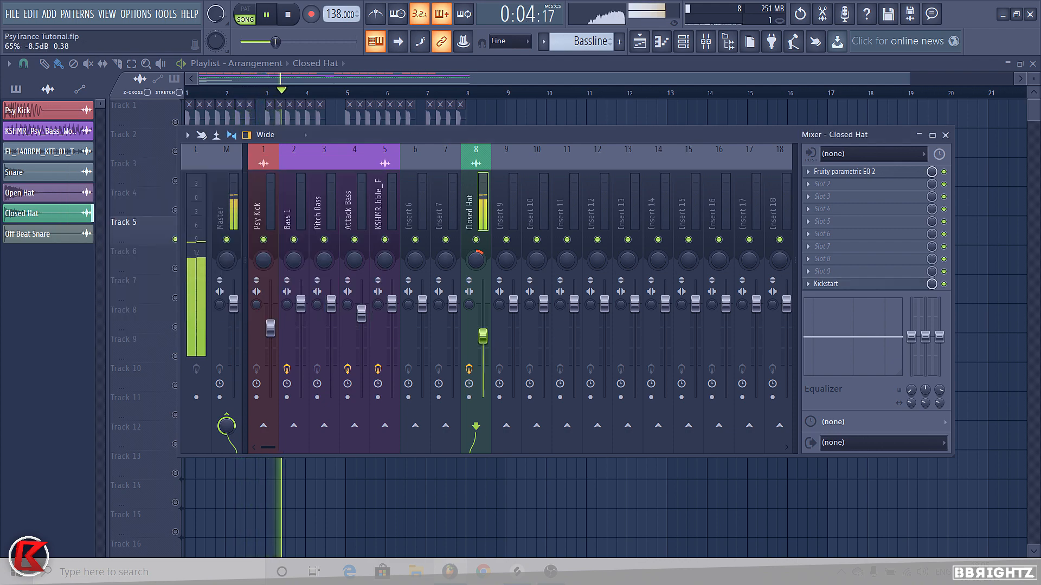
Re-enable all playlist tracks and mute the Bassline, Open Hat, Off Beat Snare and Snare clips
key(space)
key(F9)
click(177, 179)
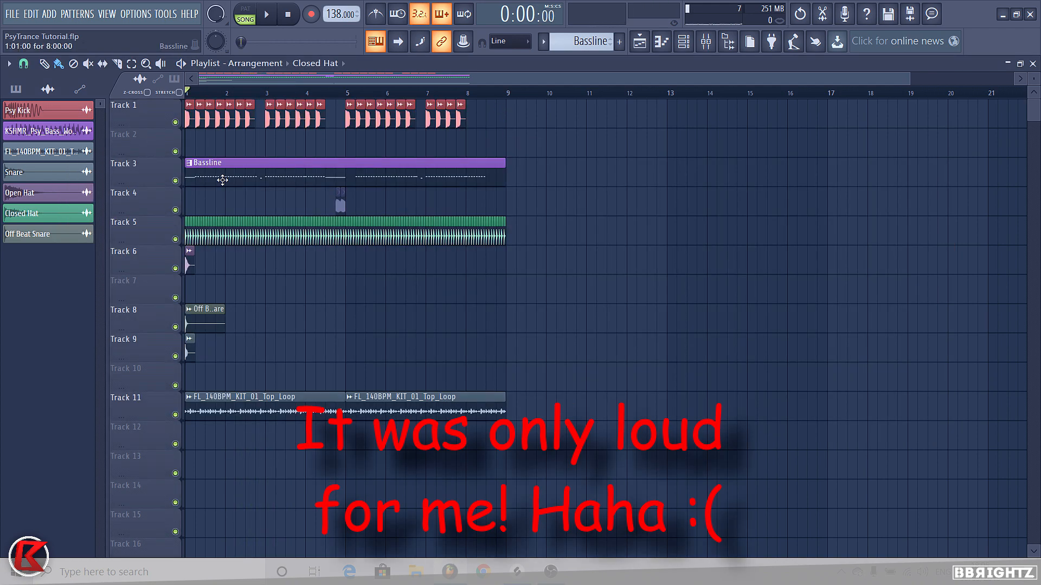
alt+right_click(225, 176)
key(space)
key(space)
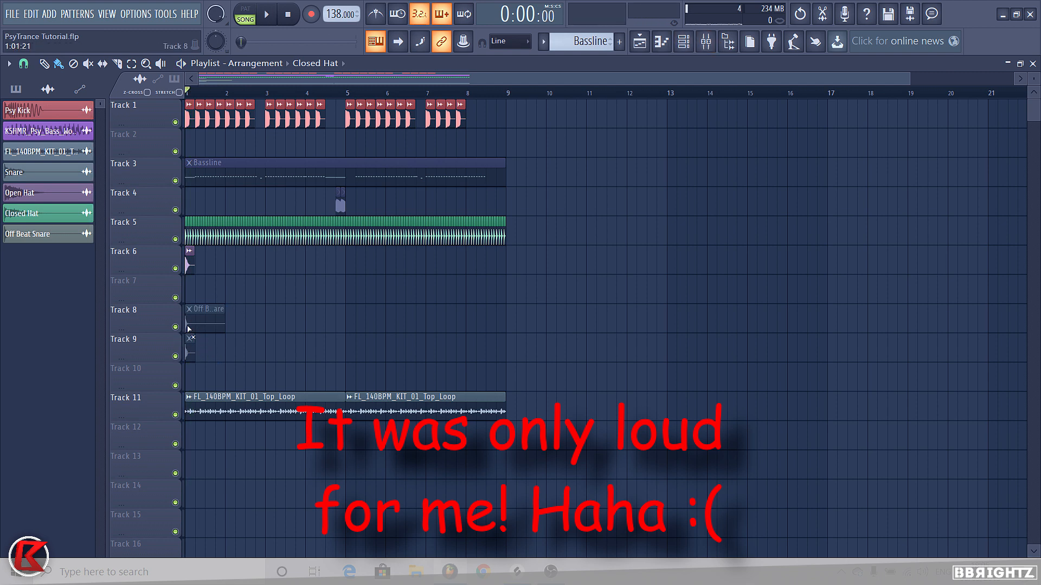
Balance the Closed Hat mixer track's volume slightly lower while playing it against the kick and top loop
click(684, 42)
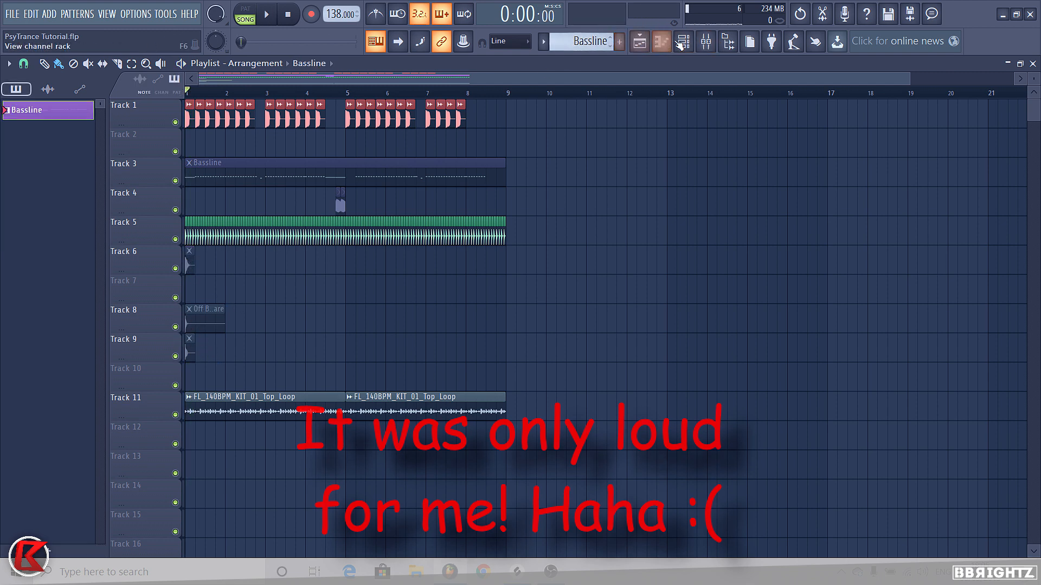
click(705, 42)
key(F9)
key(space)
click(707, 43)
key(space)
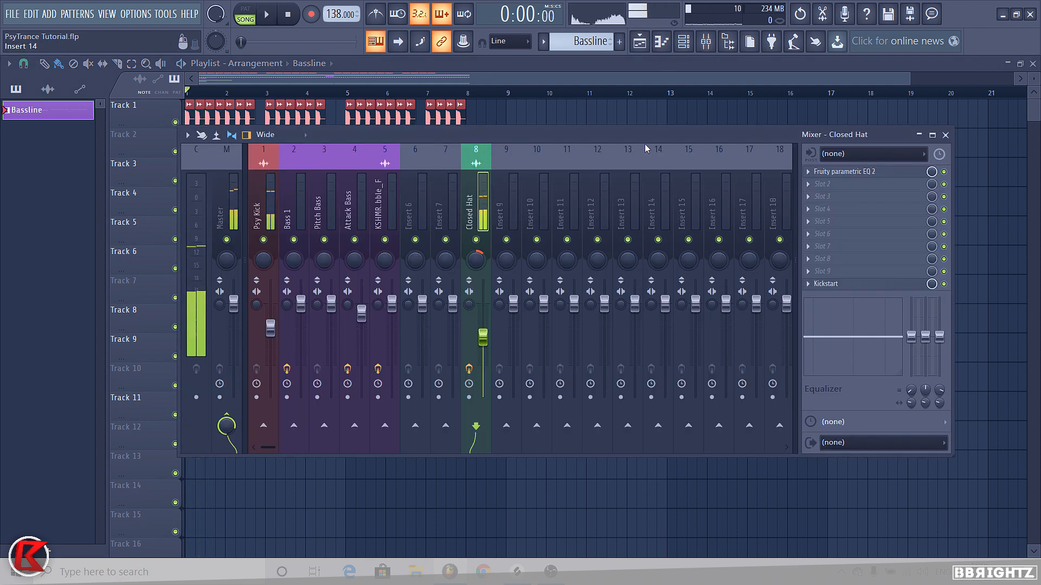
key(F9)
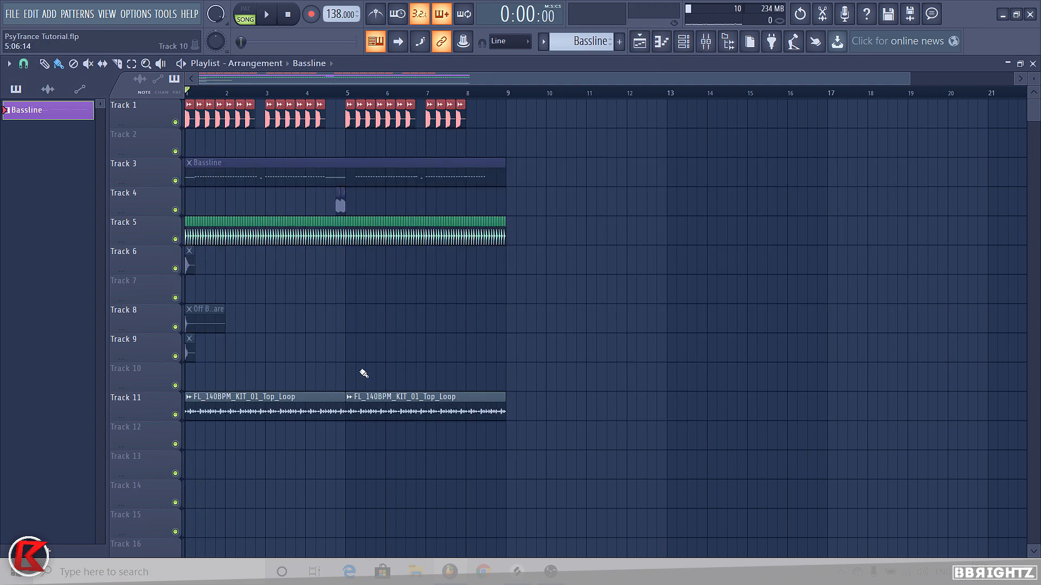
click(706, 42)
key(space)
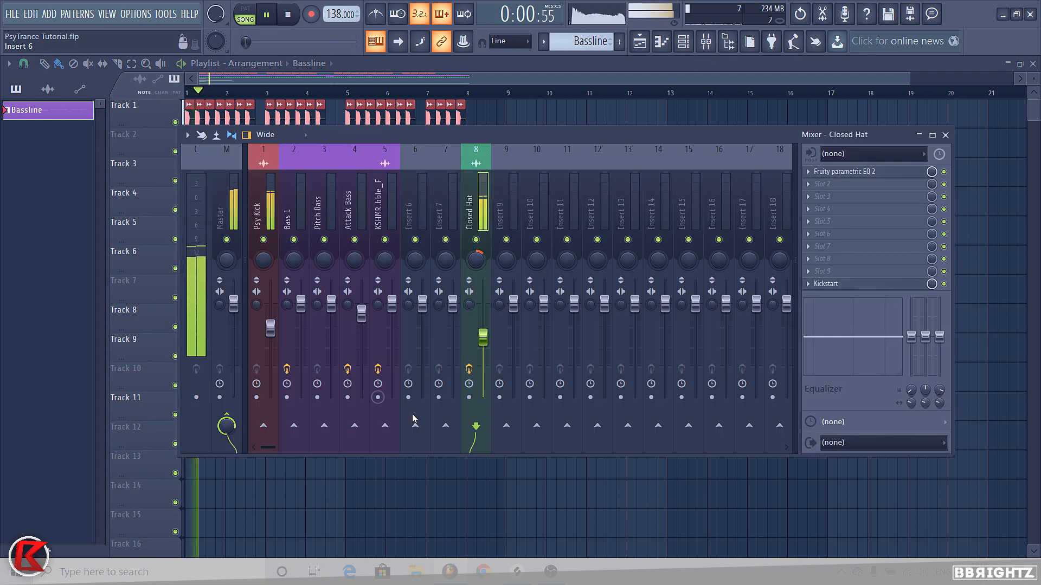
Add Fruity Delay 3 to slot 3 of the Closed Hat insert with the Bandpass preset, ping pong model and reduced input and wet levels
key(space)
click(825, 203)
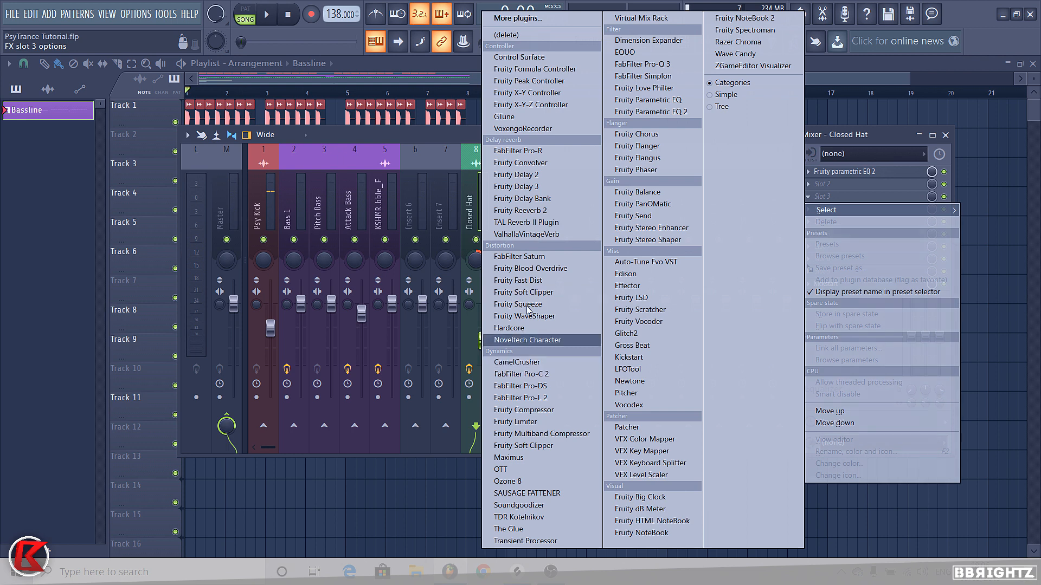
click(537, 187)
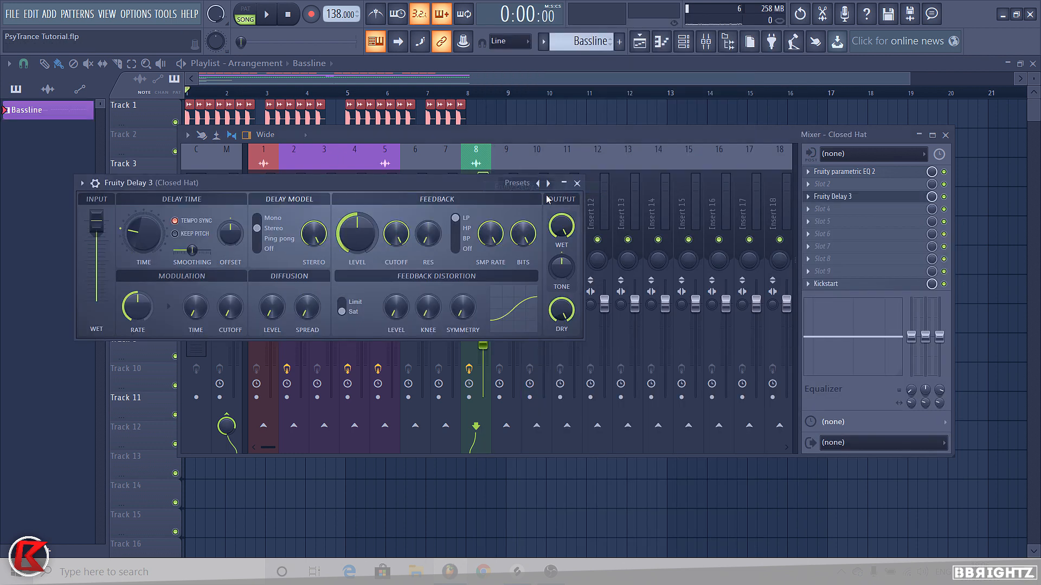
click(547, 191)
click(581, 208)
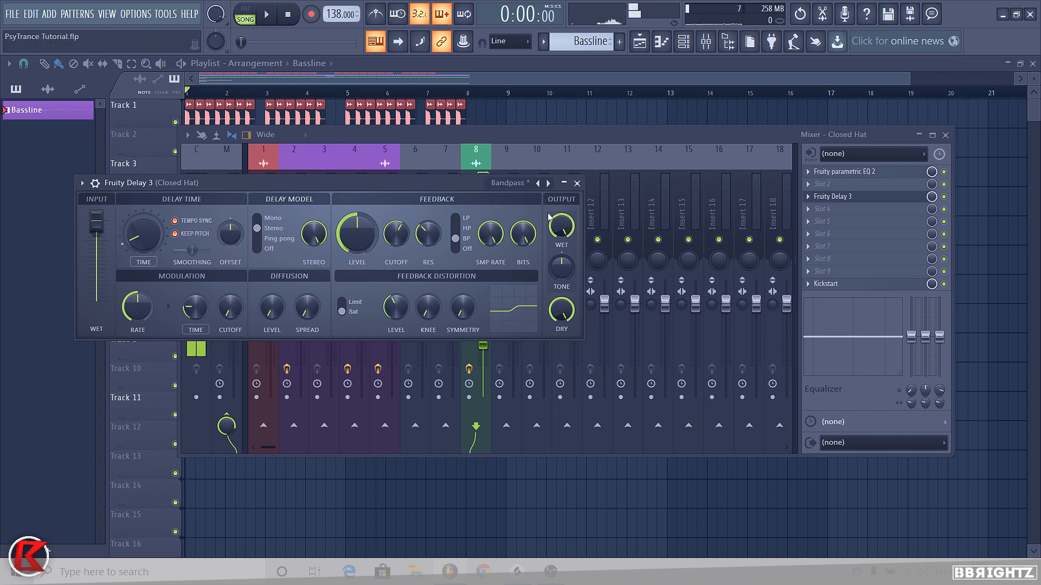
key(space)
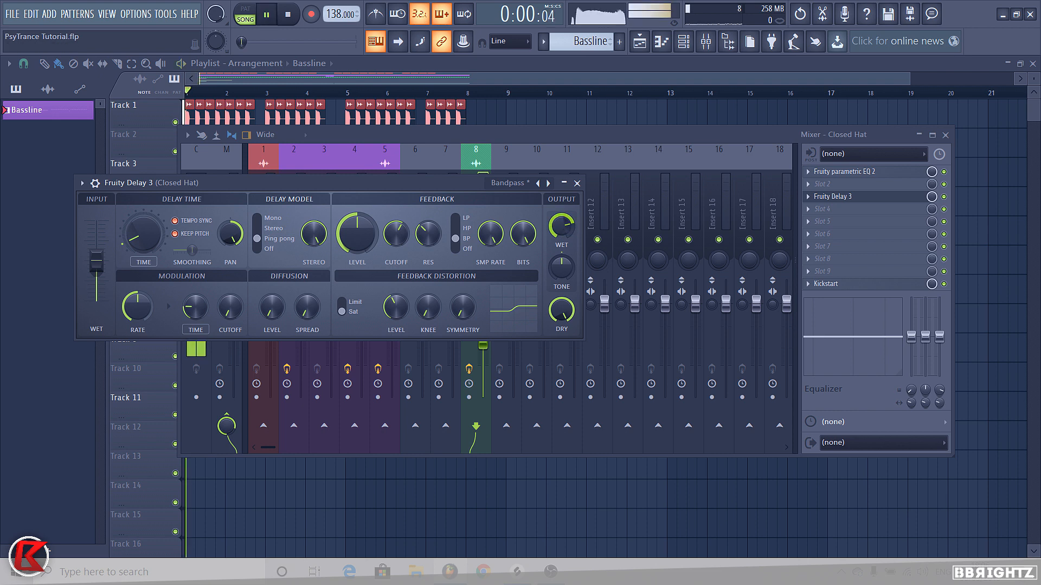
click(577, 183)
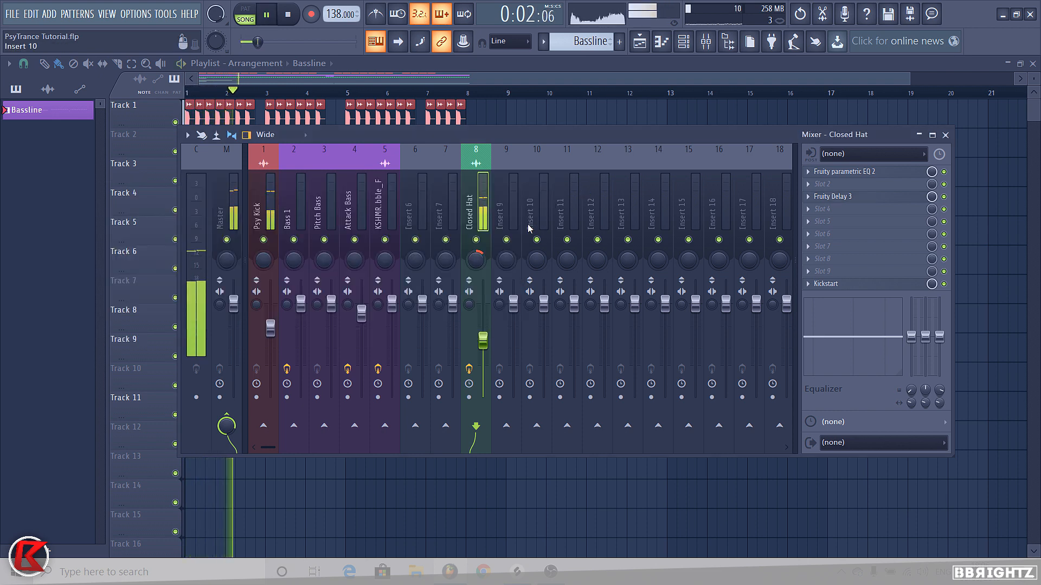
Add Fruity Reeverb 2 to slot 4 of the Closed Hat insert, load the Drum Room preset and lower its wet level
key(space)
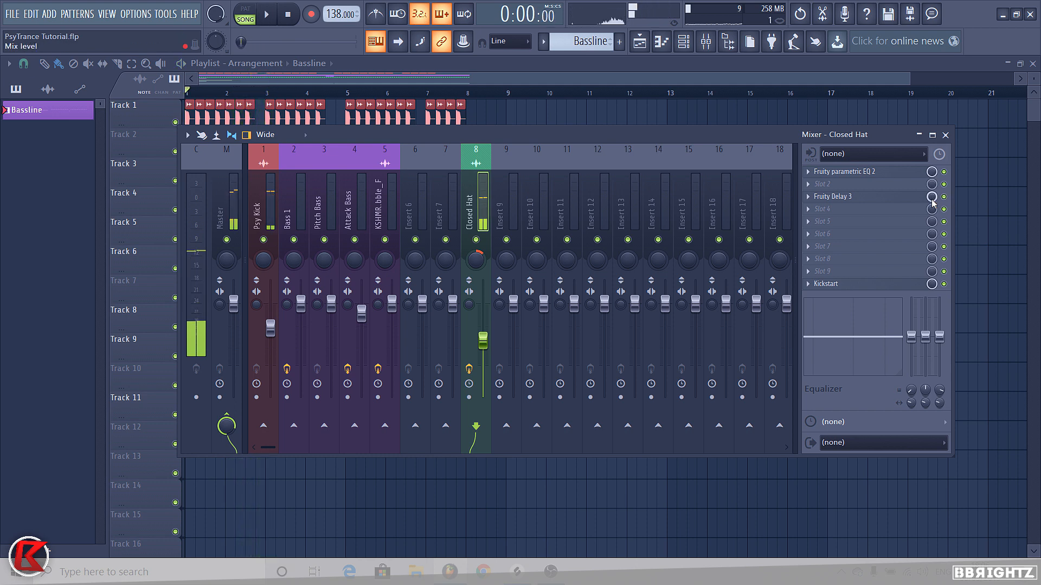
click(832, 215)
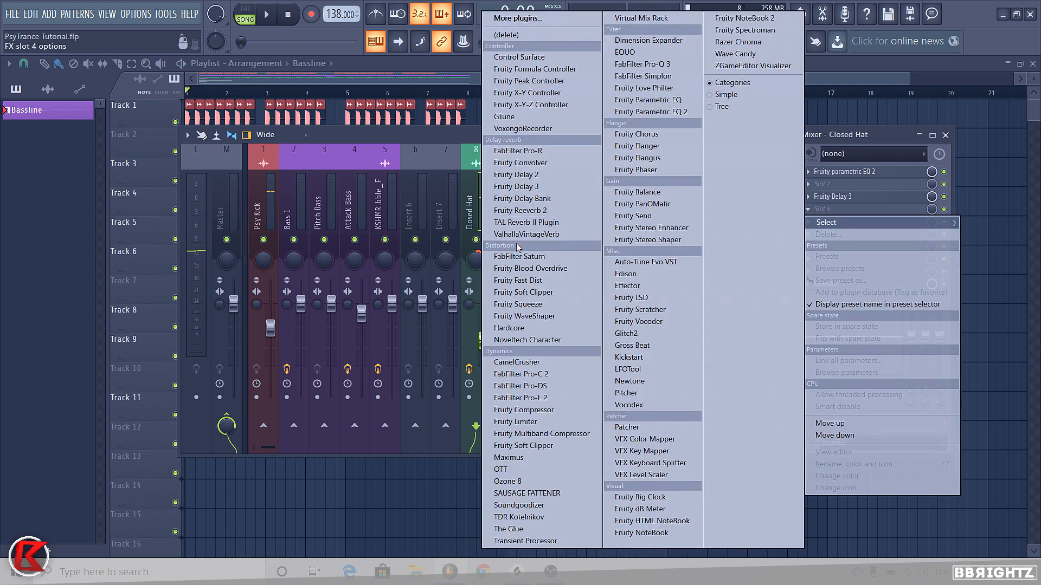
click(515, 213)
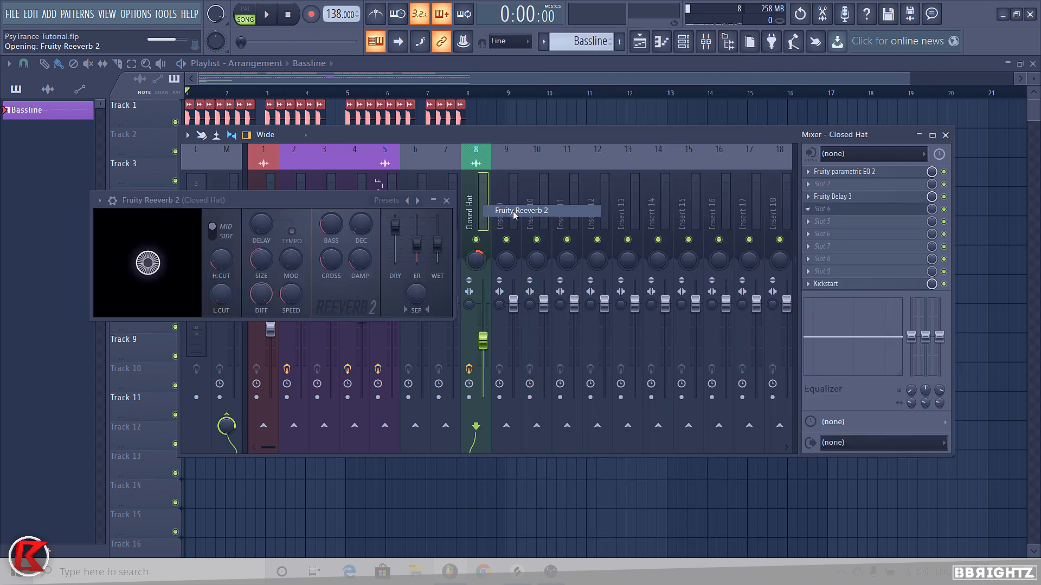
right_click(407, 200)
click(445, 245)
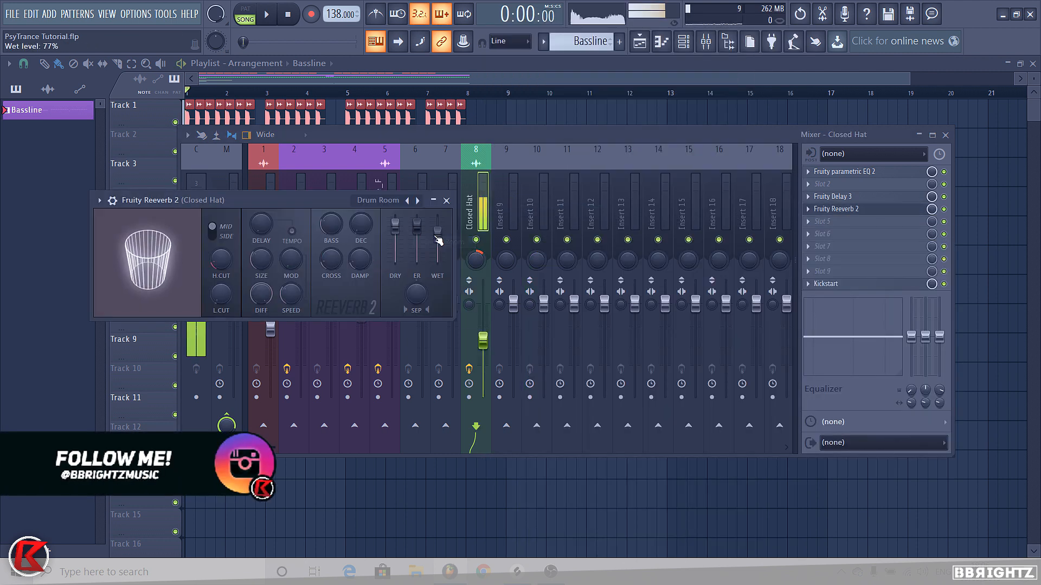
drag(437, 239, 438, 250)
Adjust the Closed Hat reverb's stereo separation and audition it with playback
key(space)
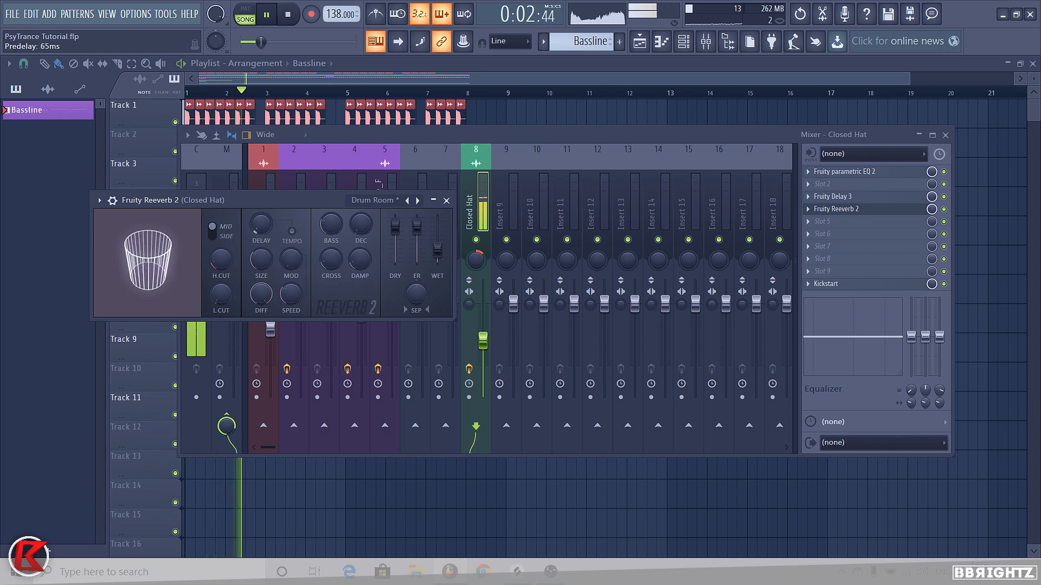
key(space)
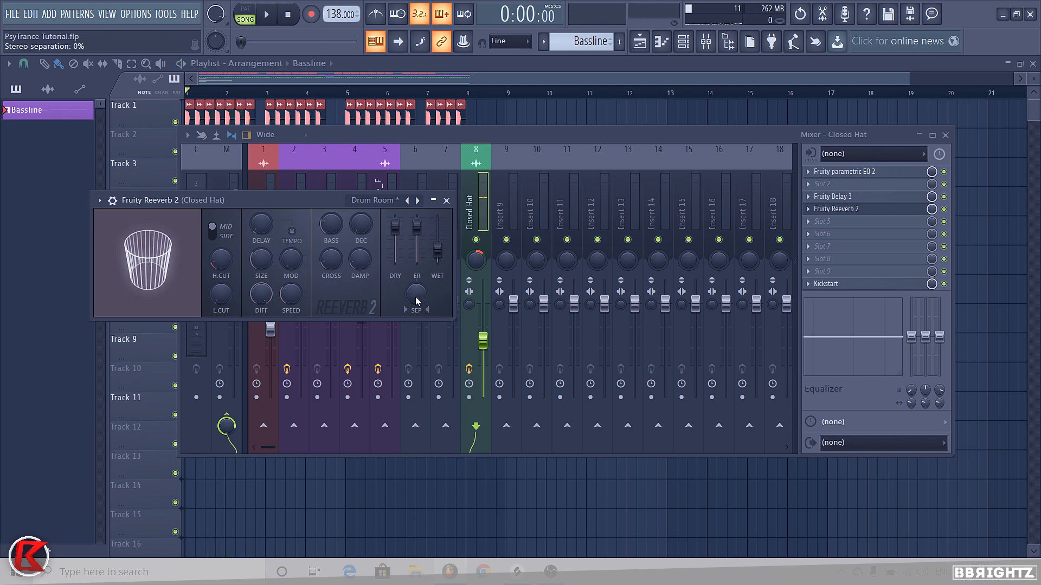
key(space)
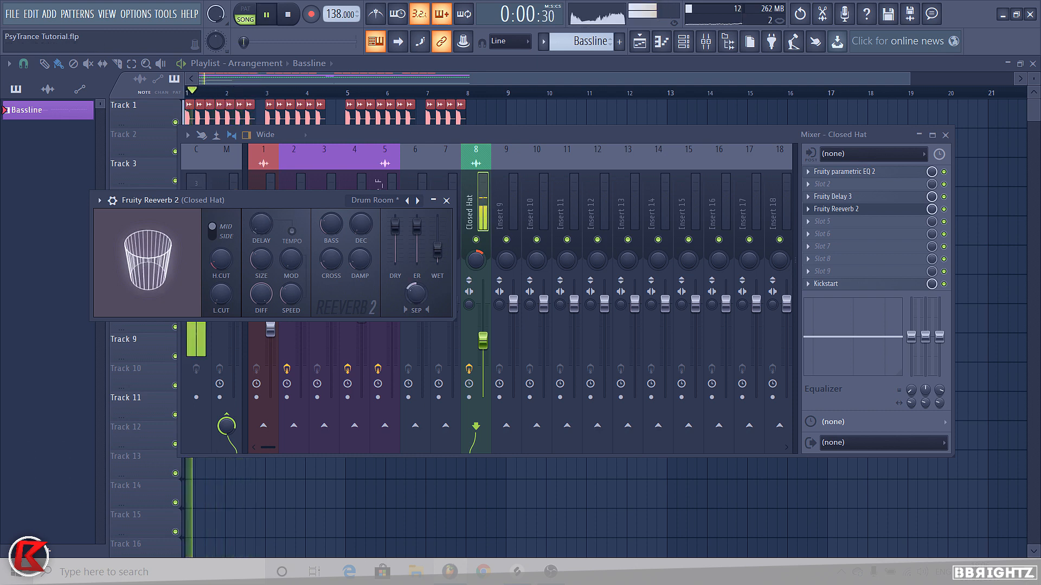
click(446, 200)
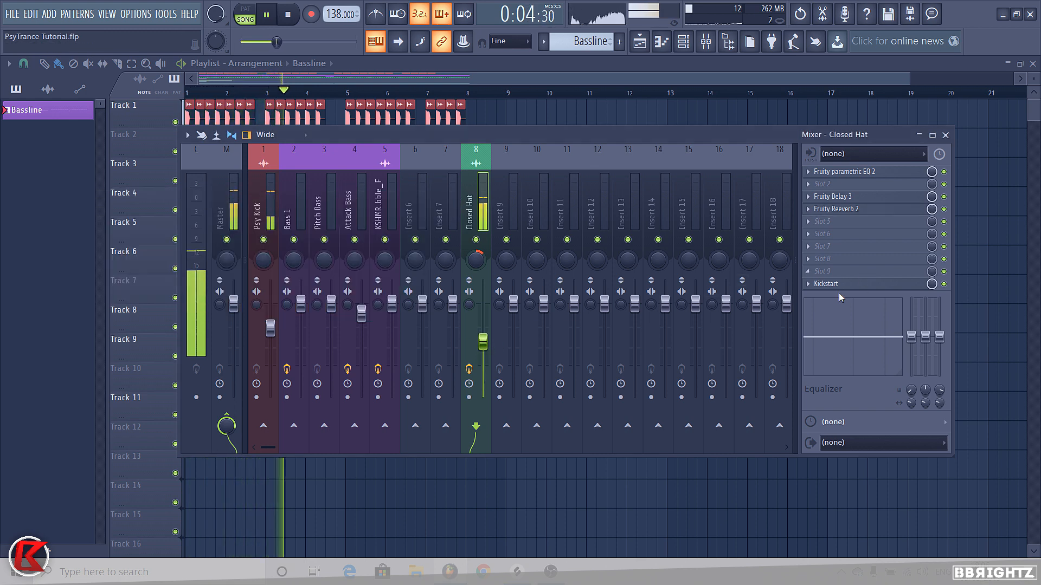
key(space)
Solo Track 11, unmute the first FL_140BPM_KIT_01_Top_Loop clip and listen to its groove
key(F9)
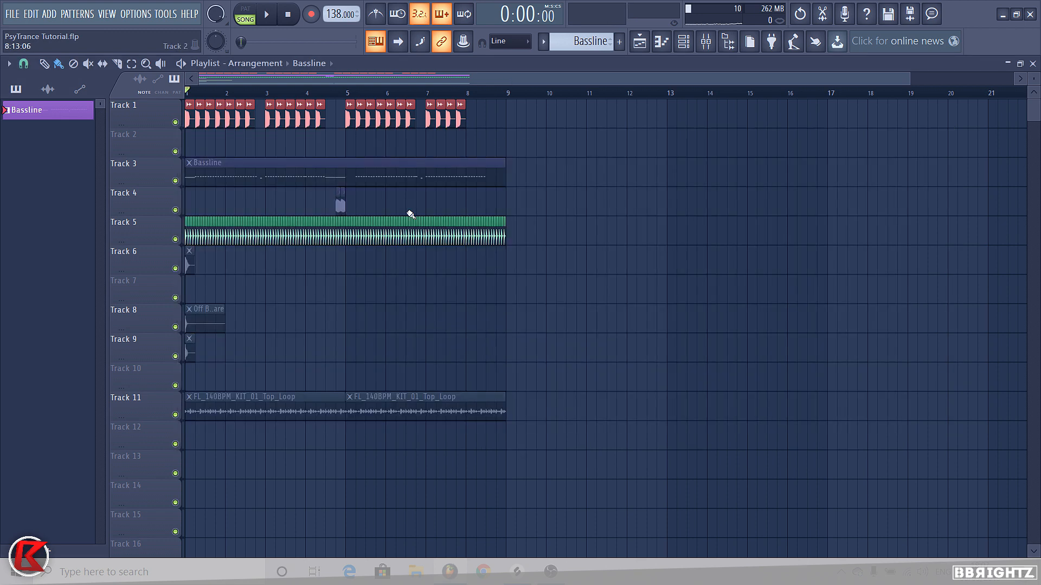
right_click(175, 415)
click(256, 402)
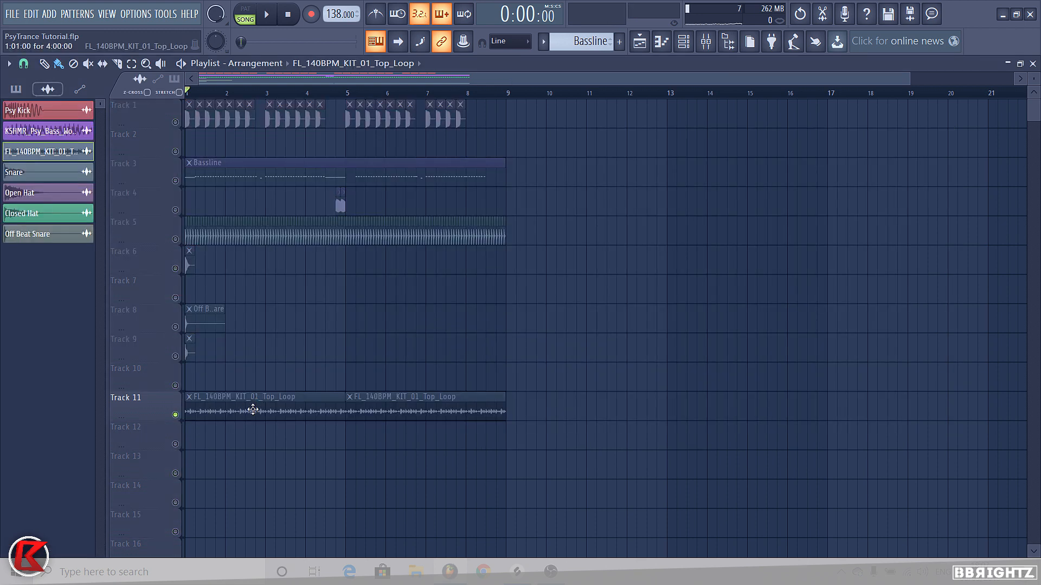
key(space)
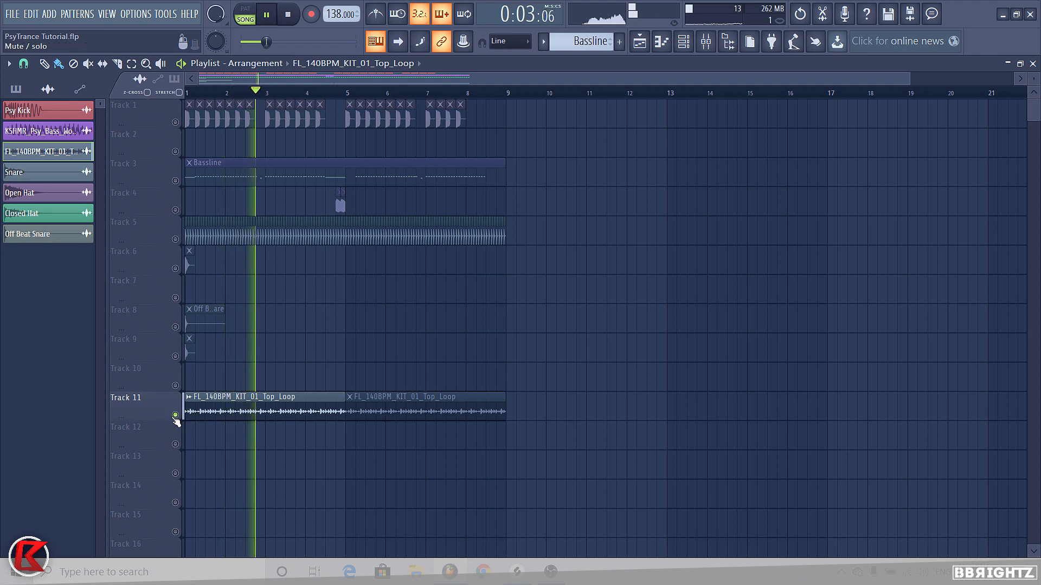
key(space)
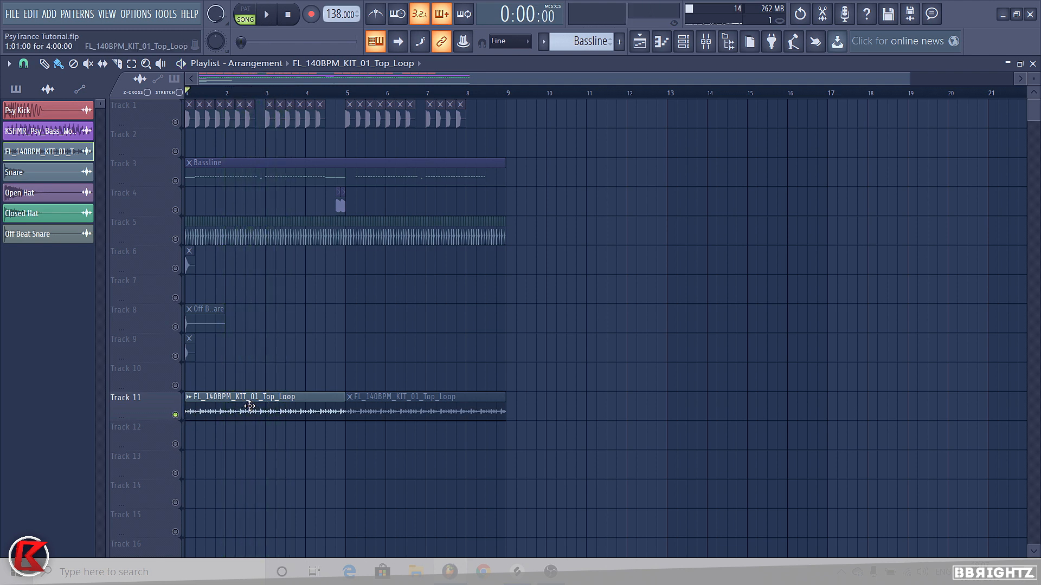
Solo Track 5, shift every second closed hat clip in the first bar slightly later off the grid and play the result
right_click(176, 239)
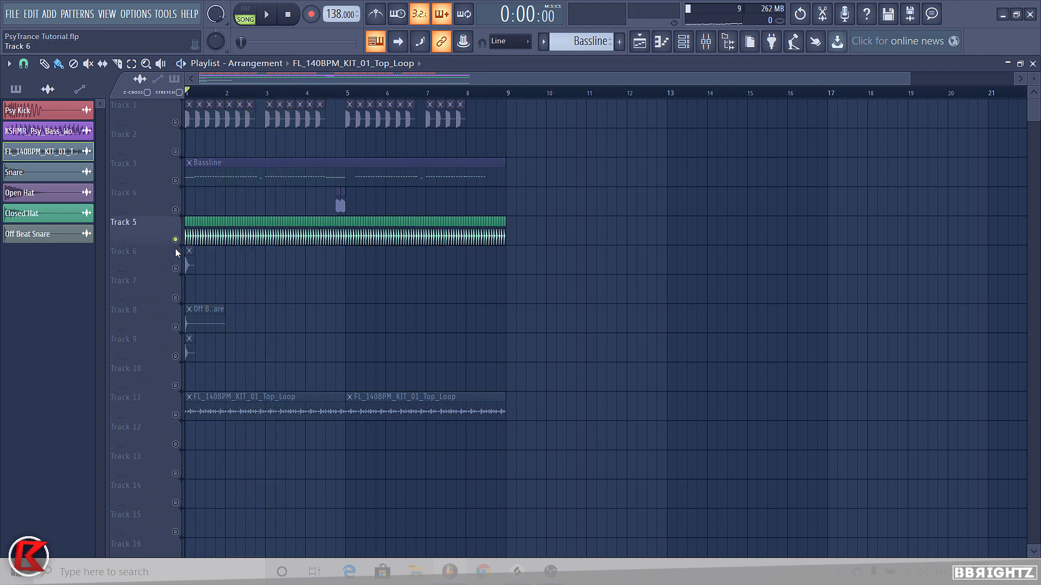
scroll(175, 248, up, 8)
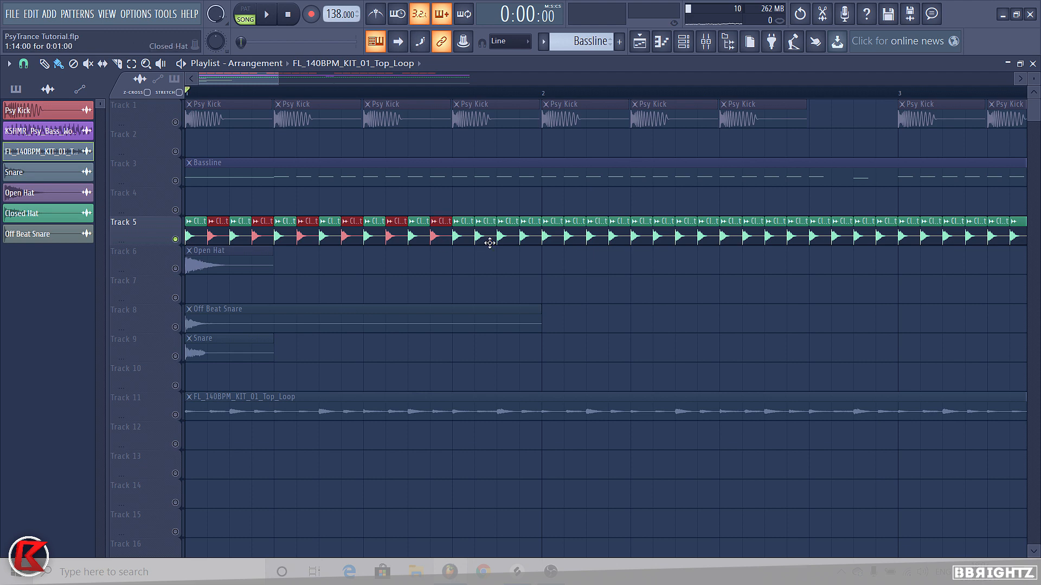
scroll(233, 263, up, 4)
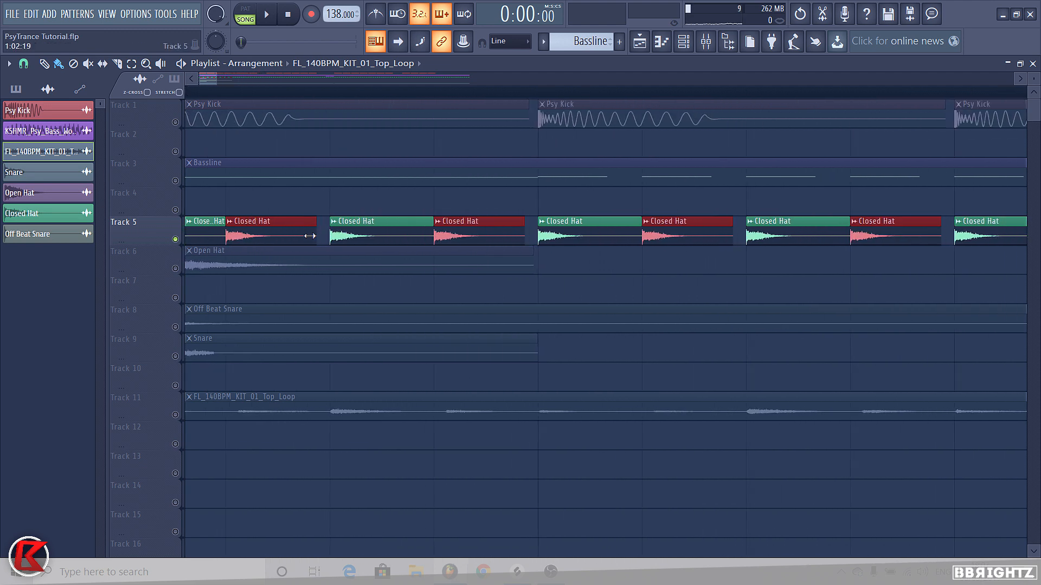
drag(294, 237, 307, 237)
scroll(303, 248, down, 3)
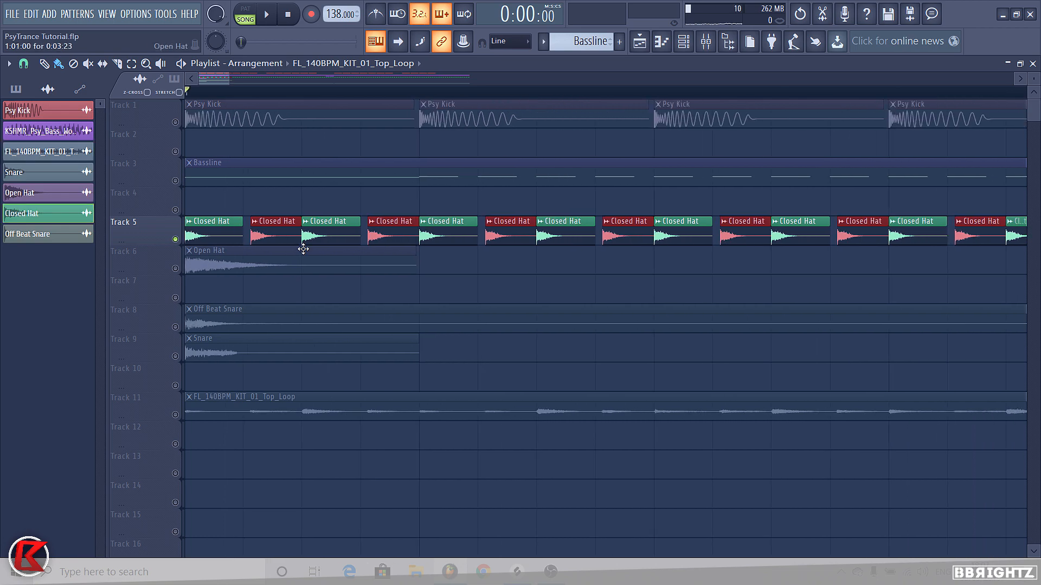
scroll(297, 255, down, 2)
key(space)
scroll(283, 268, down, 2)
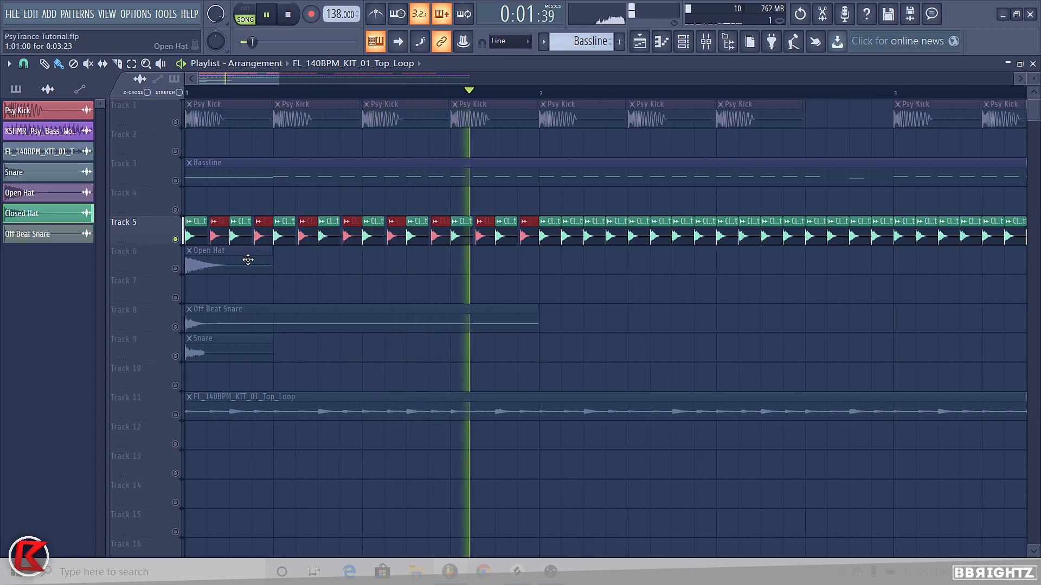
key(space)
scroll(267, 244, down, 6)
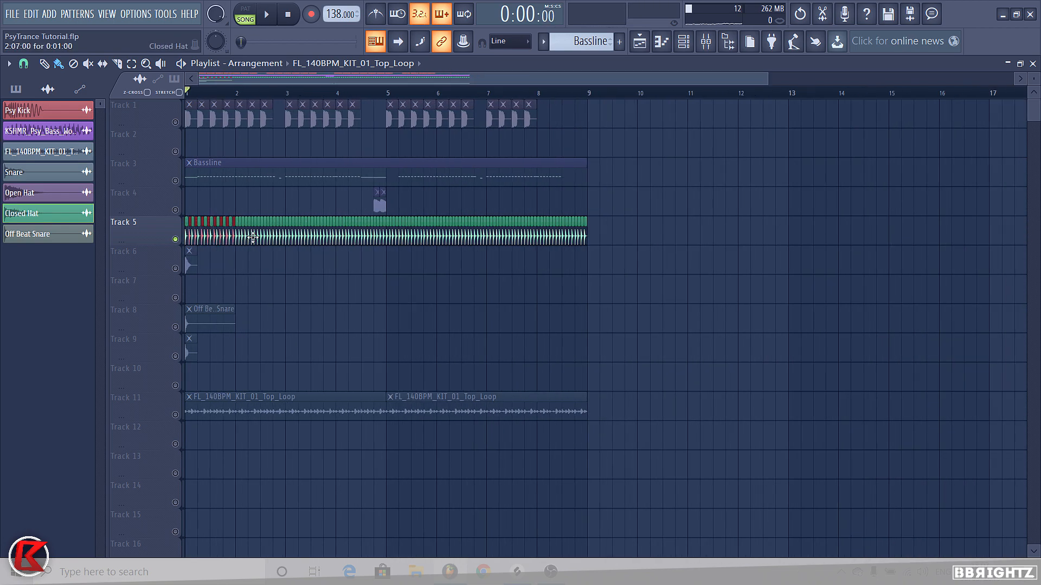
Delete all closed hat clips on Track 5 after the first bar
mouse_move(652, 240)
mouse_down()
mouse_move(287, 236)
mouse_move(425, 242)
mouse_up()
scroll(166, 239, up, 2)
scroll(302, 241, up, 2)
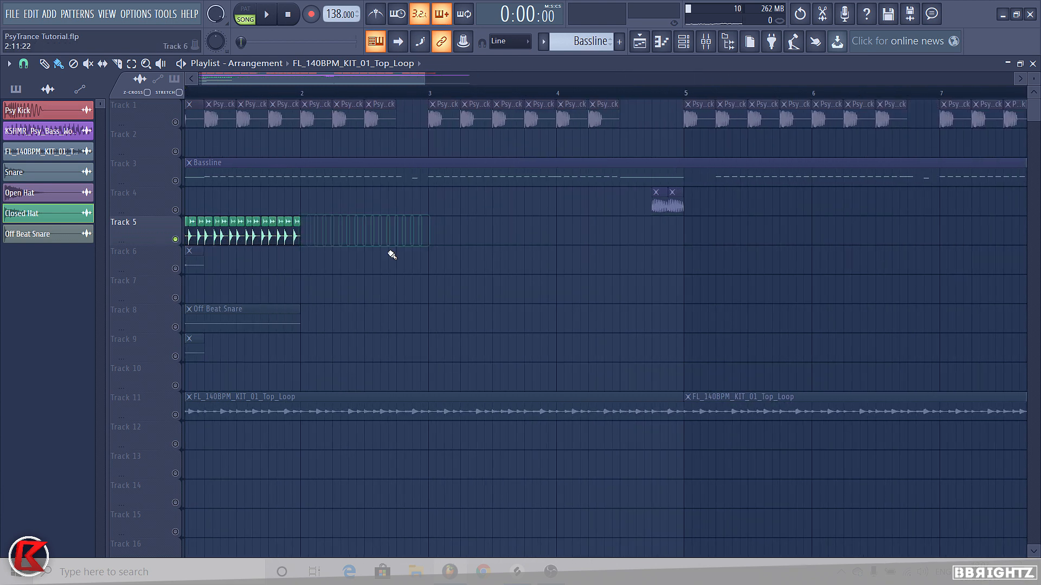
scroll(388, 253, down, 1)
Duplicate the swung first bar of closed hats on Track 5 repeatedly so the pattern runs past bar 8
drag(320, 239, 189, 233)
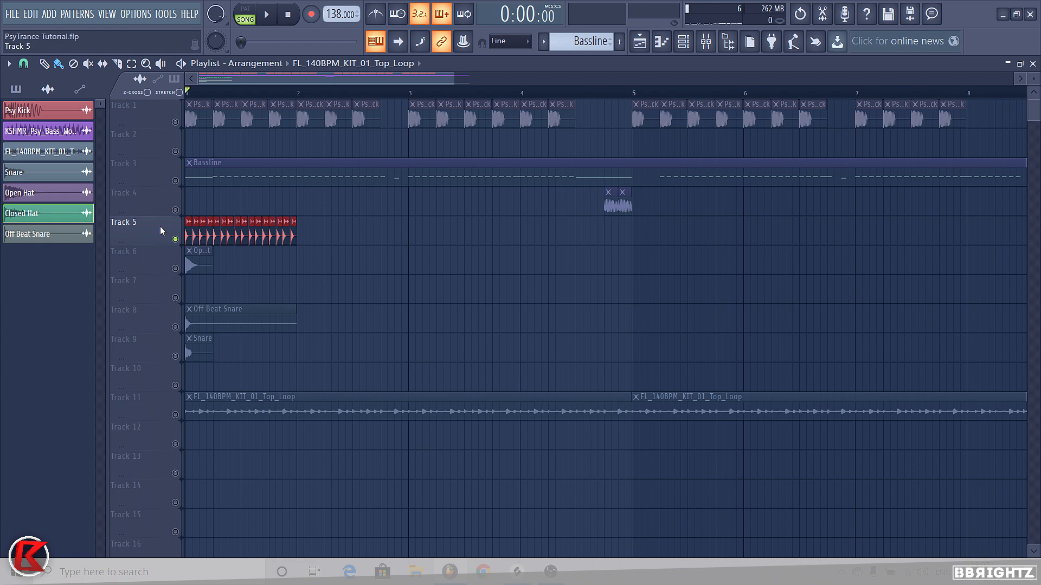
key(ctrl+b)
key(ctrl+b)
key(ctrl+b)
key(ctrl+b)
key(ctrl+b)
key(ctrl+b)
key(ctrl+b)
key(ctrl+b)
key(ctrl+b)
key(ctrl+b)
key(ctrl+b)
key(ctrl+b)
key(ctrl+b)
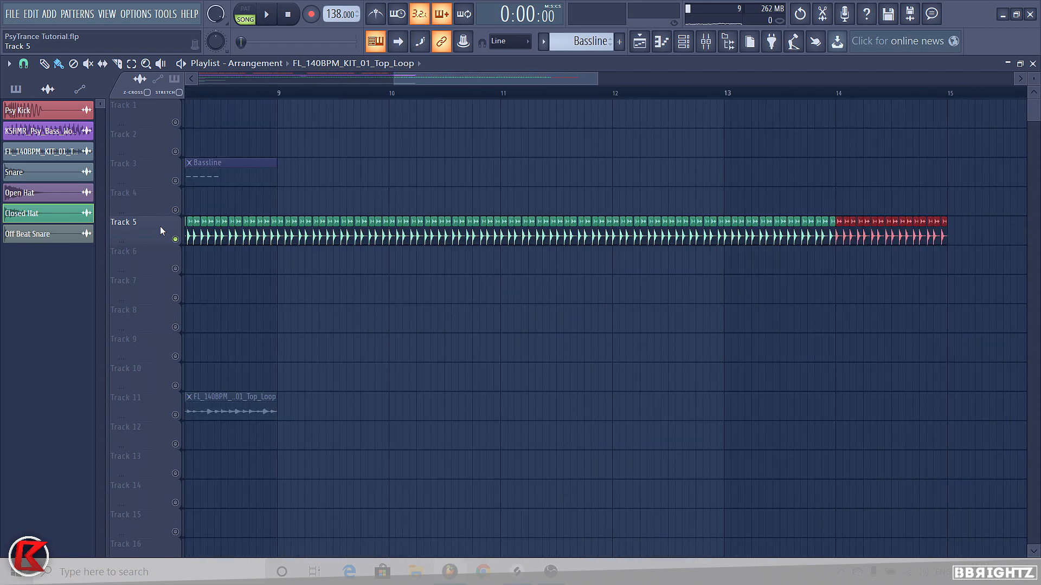
Delete the surplus closed hat clips beyond bar 8 and play the swung pattern
scroll(495, 205, down, 4)
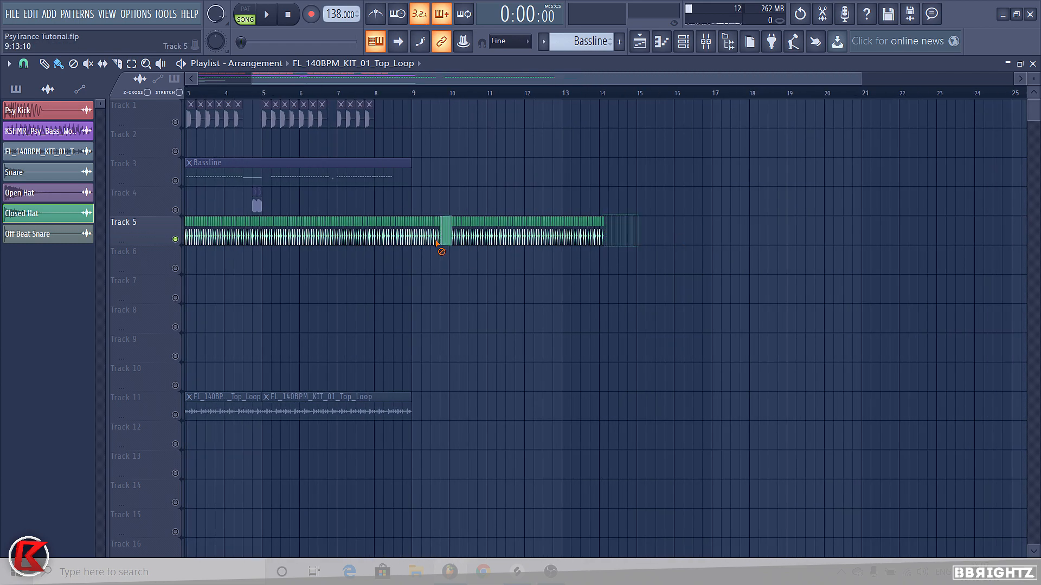
right_click(488, 239)
key(space)
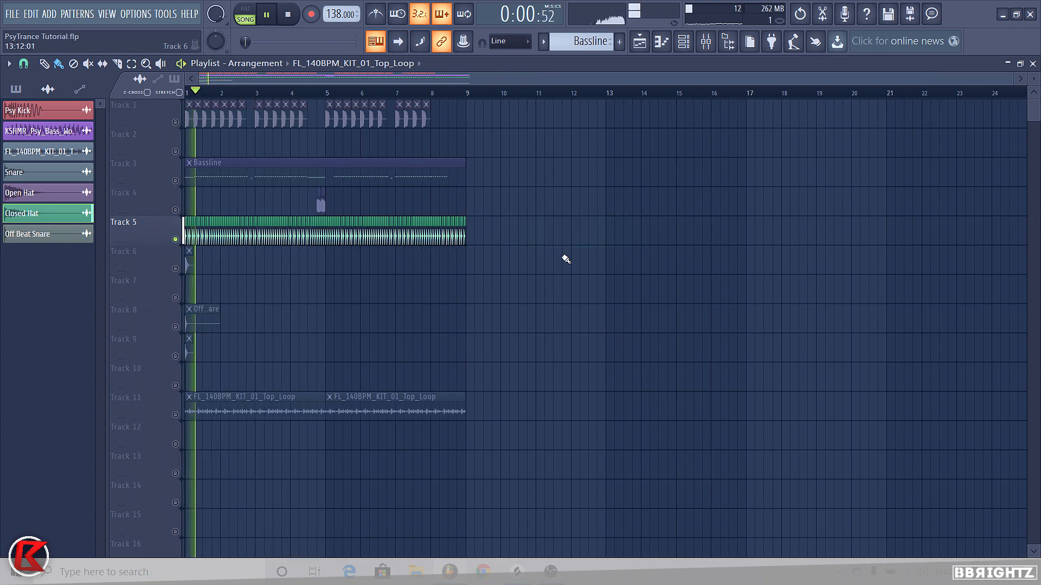
key(space)
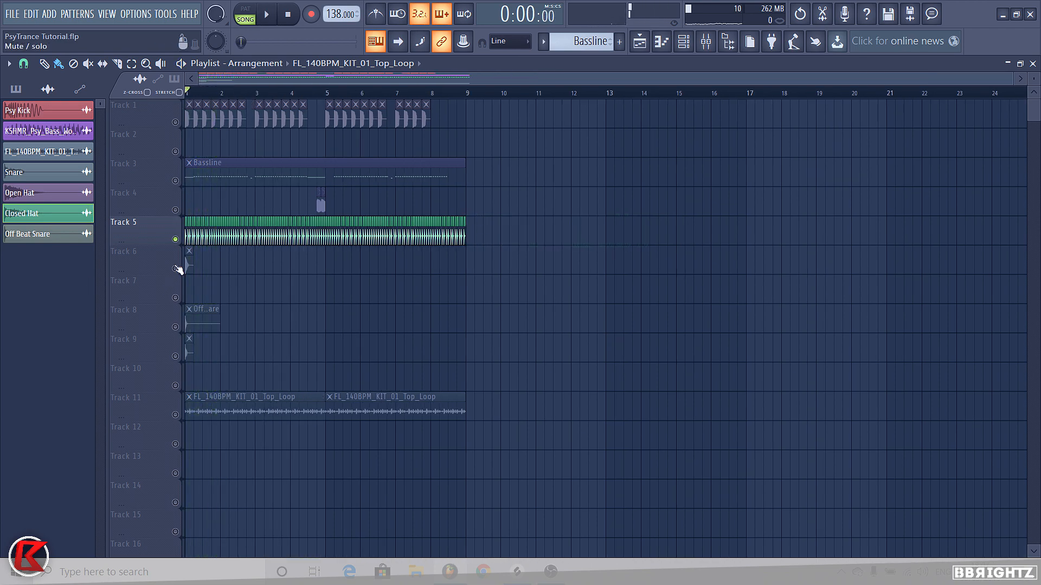
Move the Snare clip from Track 9 to Track 6 and the Open Hat clip down to Track 7
scroll(181, 265, up, 5)
drag(191, 349, 261, 266)
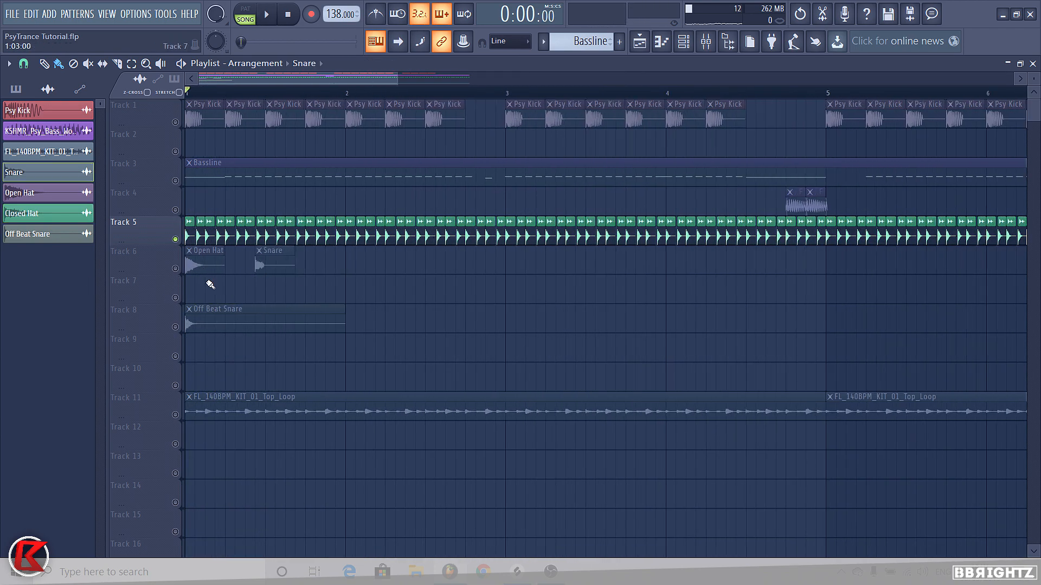
scroll(210, 285, down, 4)
drag(195, 263, 190, 290)
scroll(244, 239, up, 5)
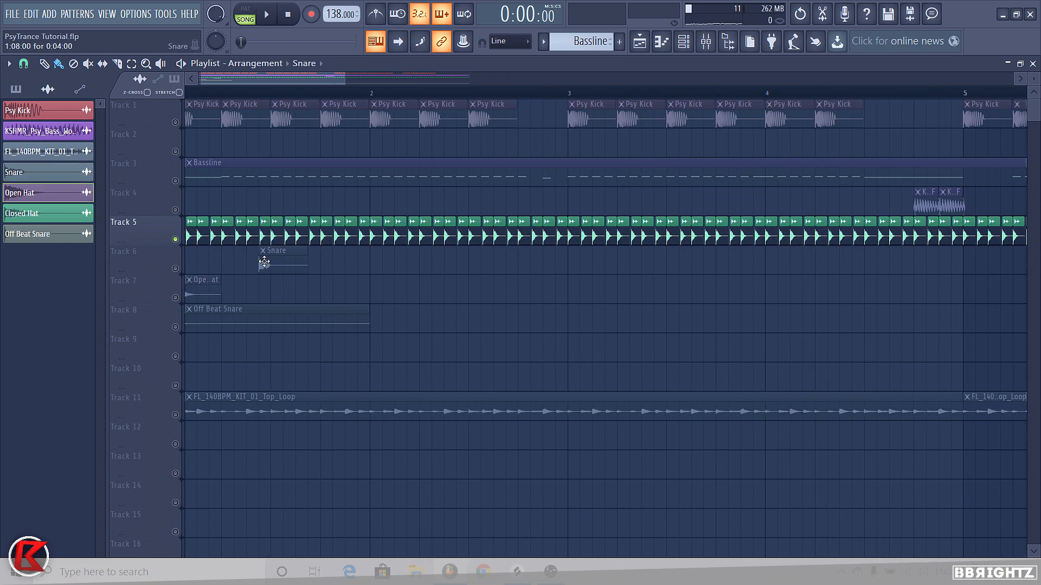
Place and repeat the snare on beats 2 and 4 of every bar on Track 6 through bar 8
scroll(262, 272, down, 3)
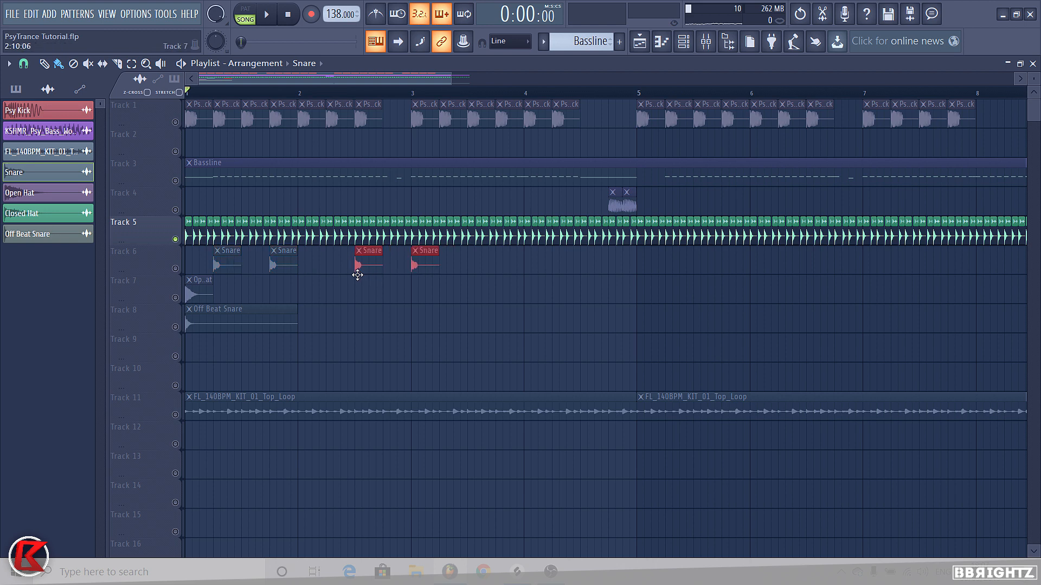
mouse_move(292, 268)
mouse_down()
mouse_move(219, 271)
mouse_move(527, 261)
mouse_up()
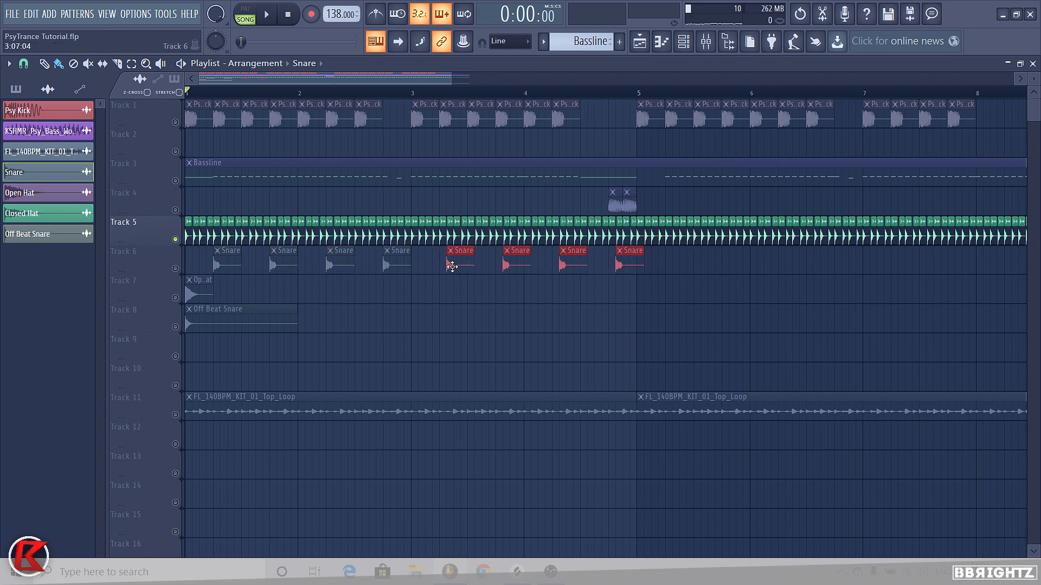
drag(420, 277, 190, 293)
scroll(211, 263, down, 2)
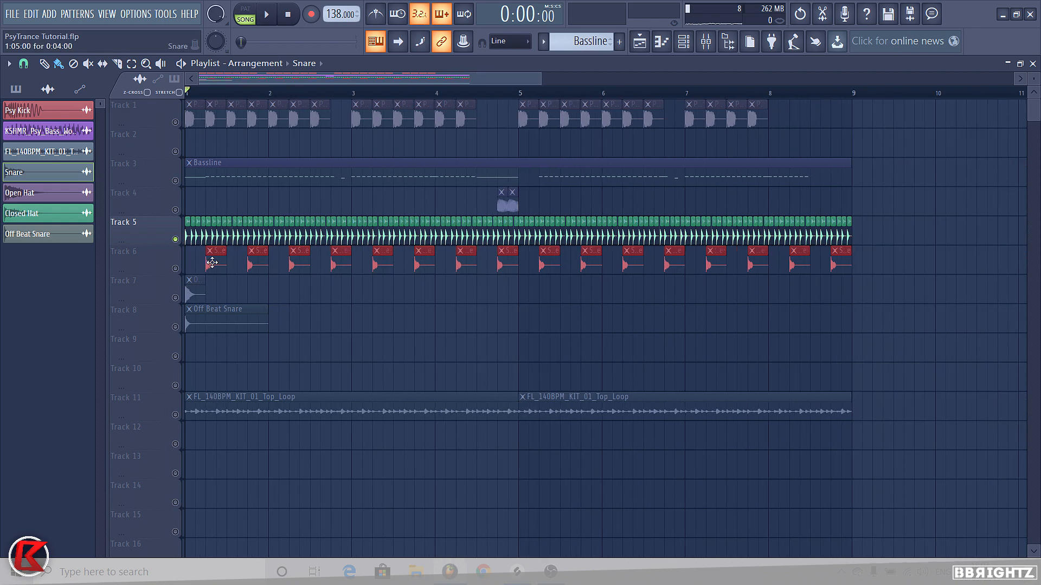
Enable Track 6 and play the snares together with the closed hats
scroll(200, 265, down, 2)
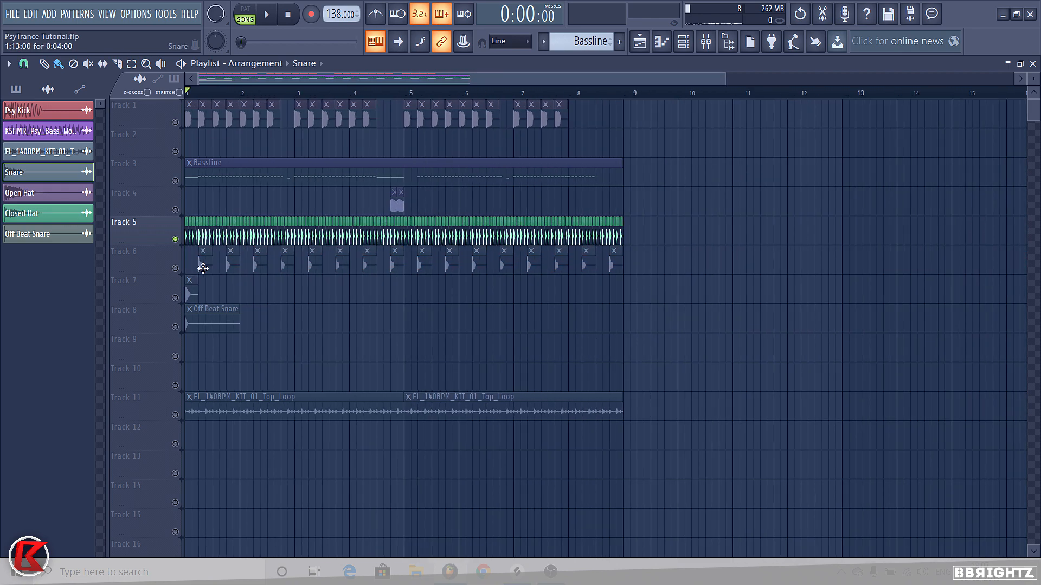
right_click(149, 267)
mouse_move(206, 346)
click(279, 373)
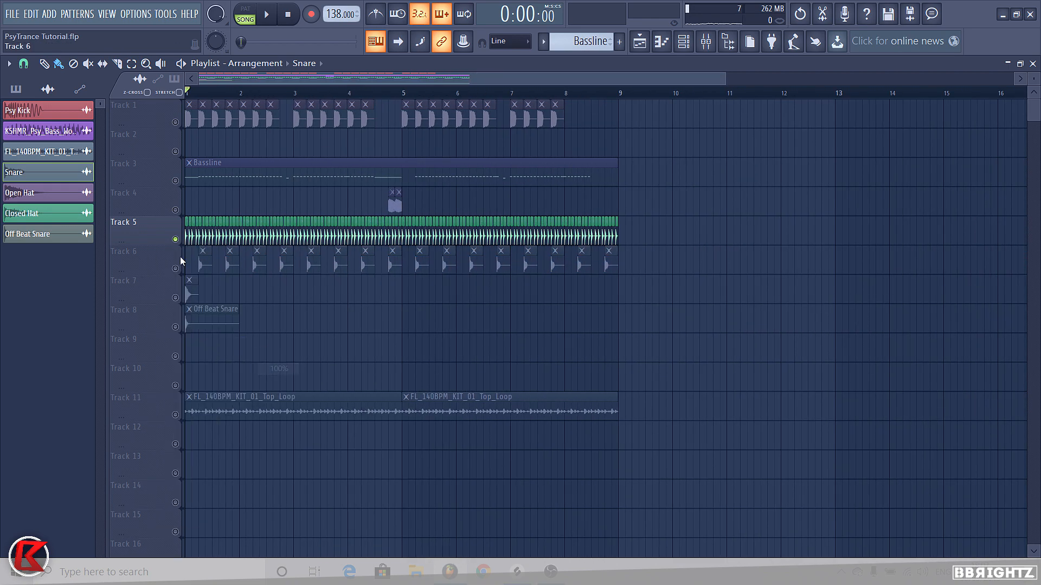
drag(200, 264, 512, 269)
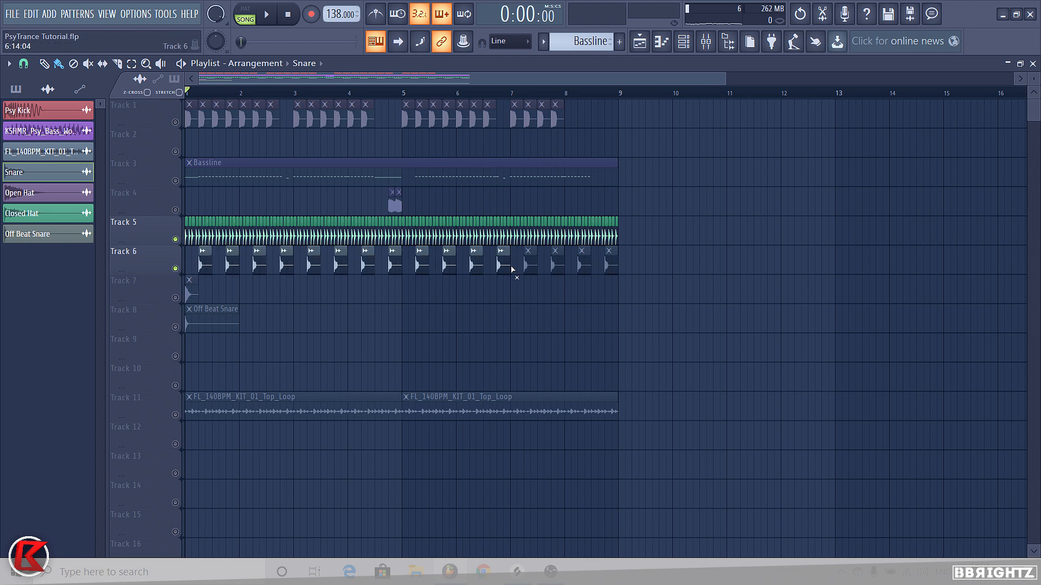
key(space)
Change the Snare clips' color to the same green as the closed hats
click(230, 251)
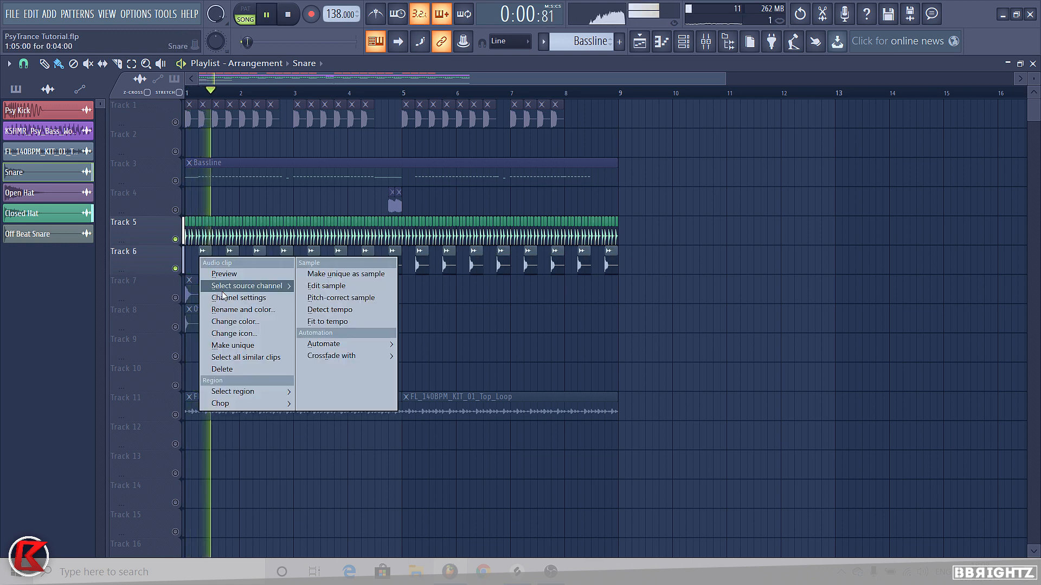
click(235, 323)
click(245, 397)
Route the Snare to mixer insert 9 with a lowered volume and a slight pan to the left
key(space)
key(F9)
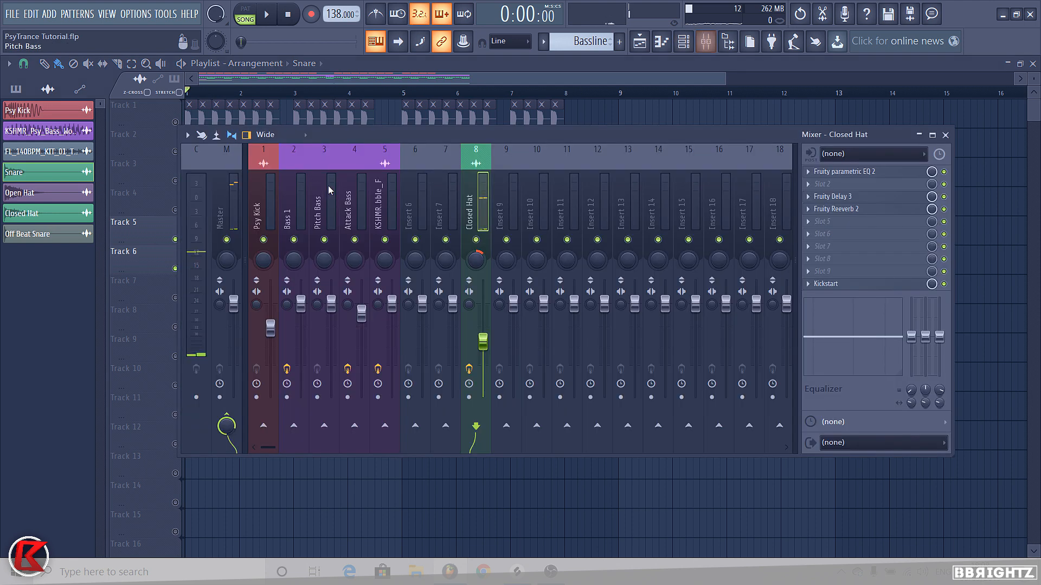
click(496, 192)
key(ctrl+l)
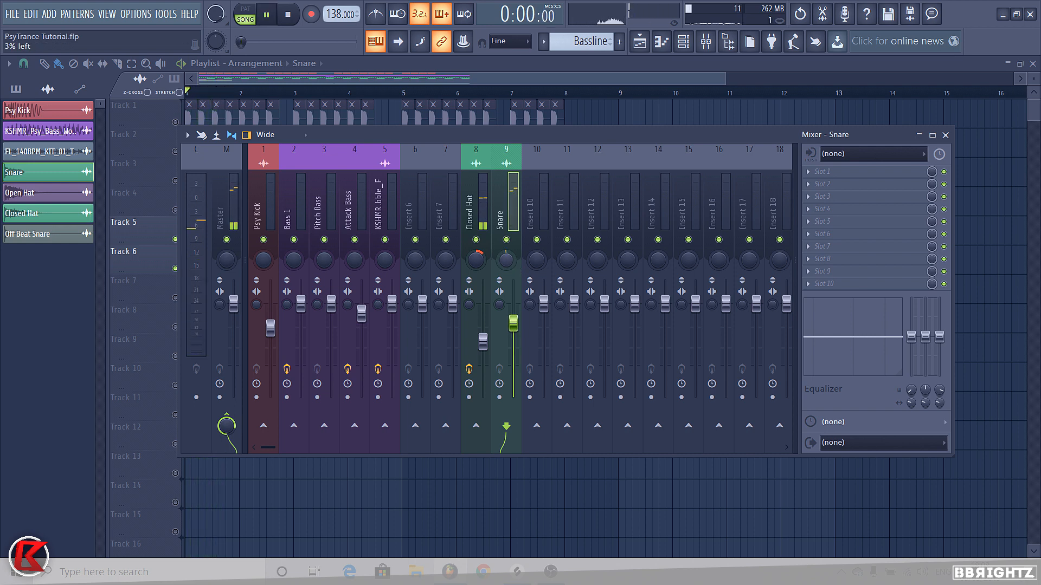
key(space)
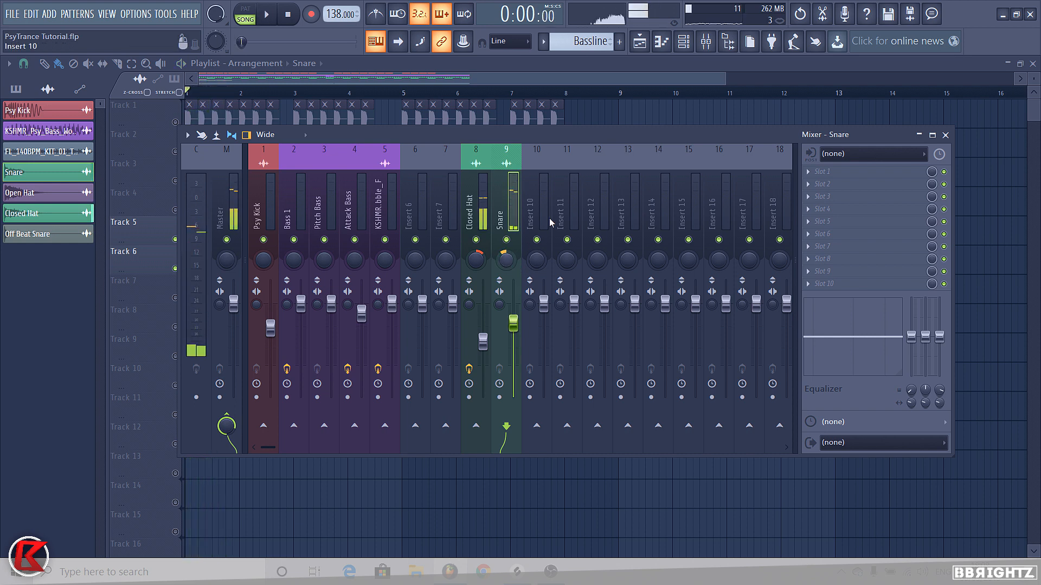
key(space)
Enable Track 1 and play the kick with the closed hats and snares
key(F9)
click(175, 122)
key(space)
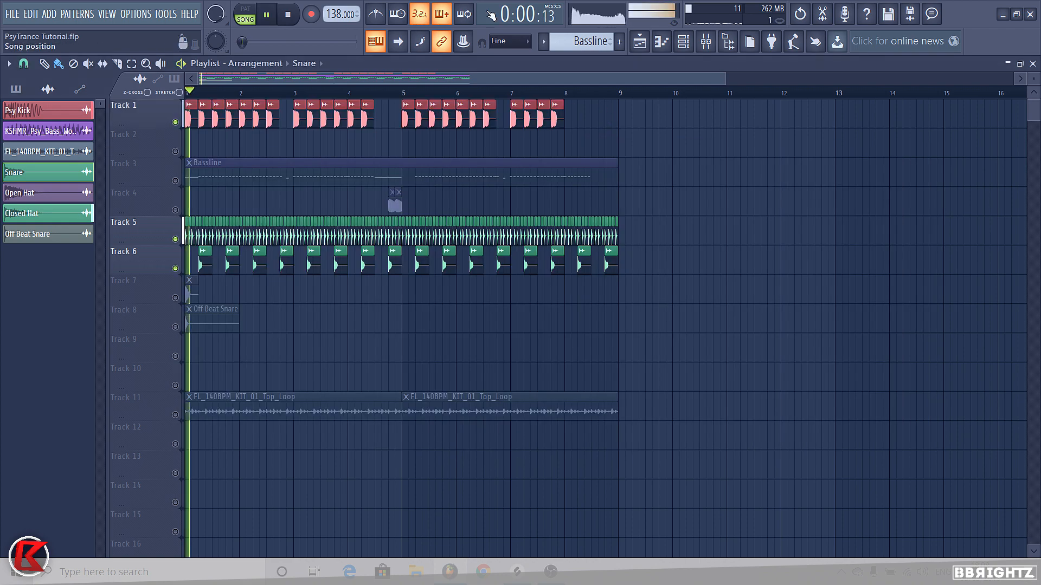
Balance the drums in the mixer during playback, lowering the Closed Hat insert to about -11.5 dB
click(691, 46)
click(706, 41)
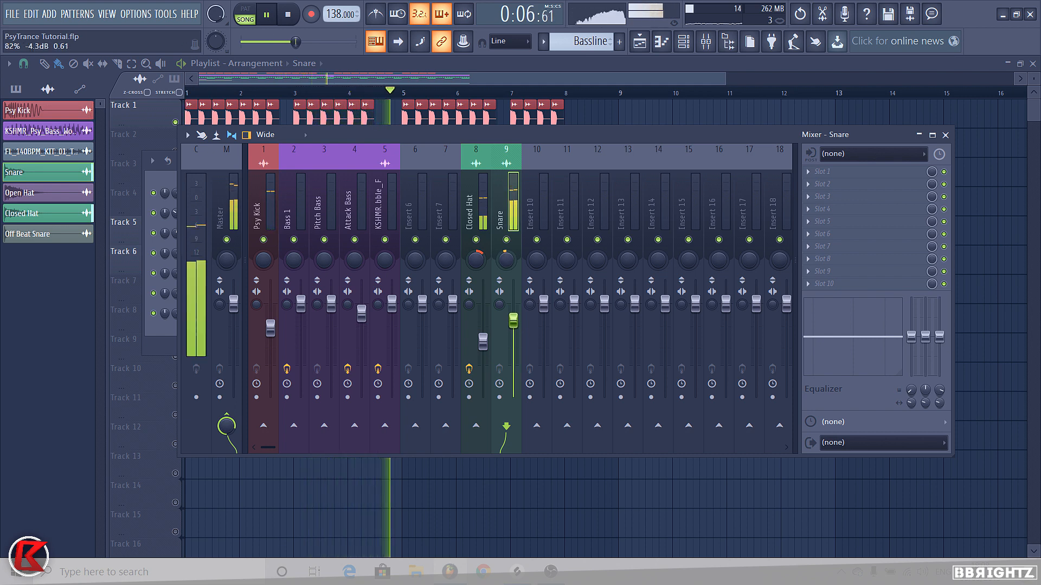
drag(483, 342, 483, 346)
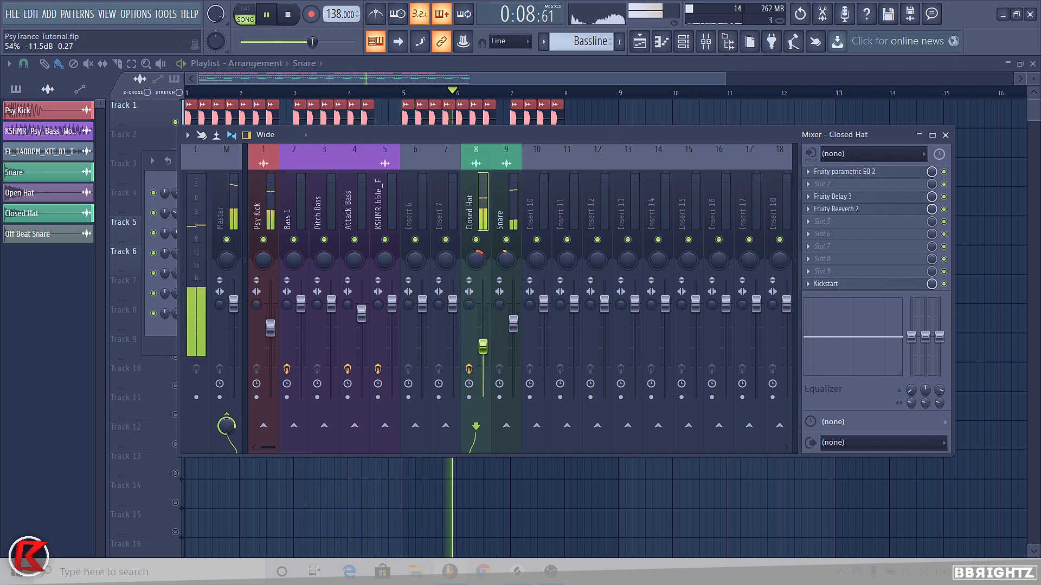
click(599, 125)
key(space)
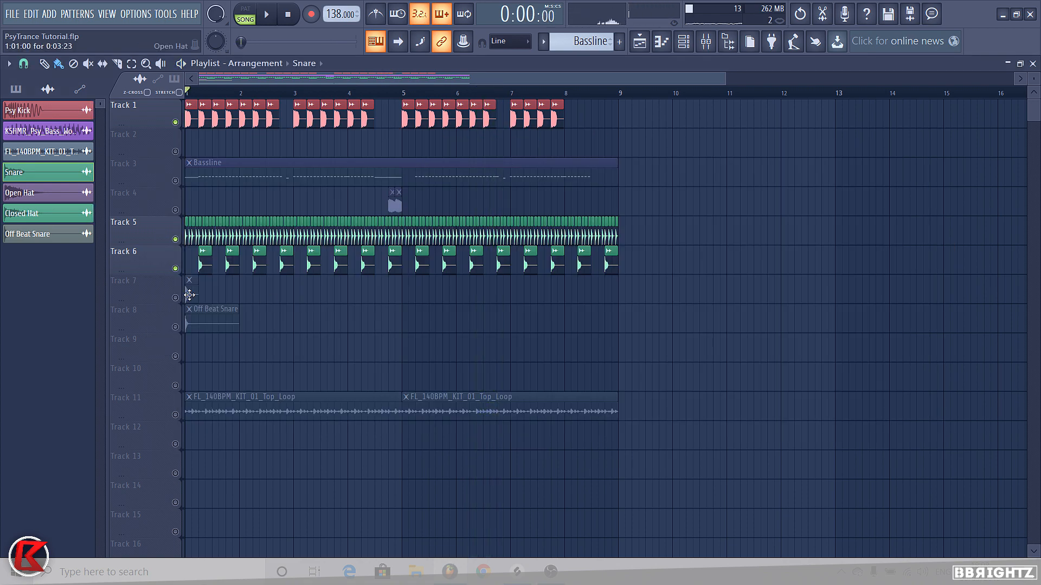
Solo Track 7, place open hats on every off-beat through bar 8 and delete the surplus clips
scroll(161, 320, up, 3)
right_click(176, 298)
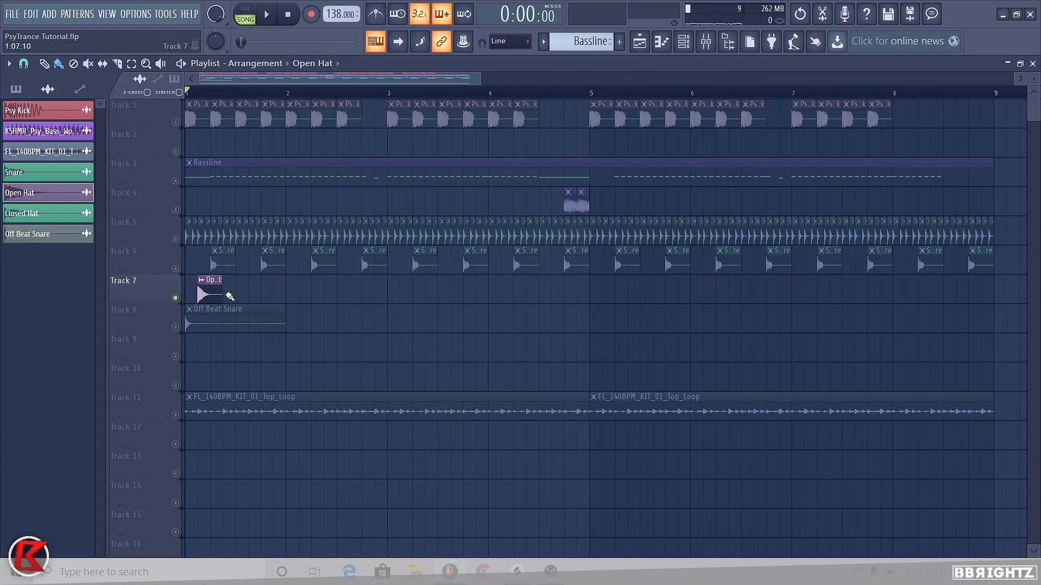
drag(229, 296, 1025, 296)
scroll(716, 326, down, 2)
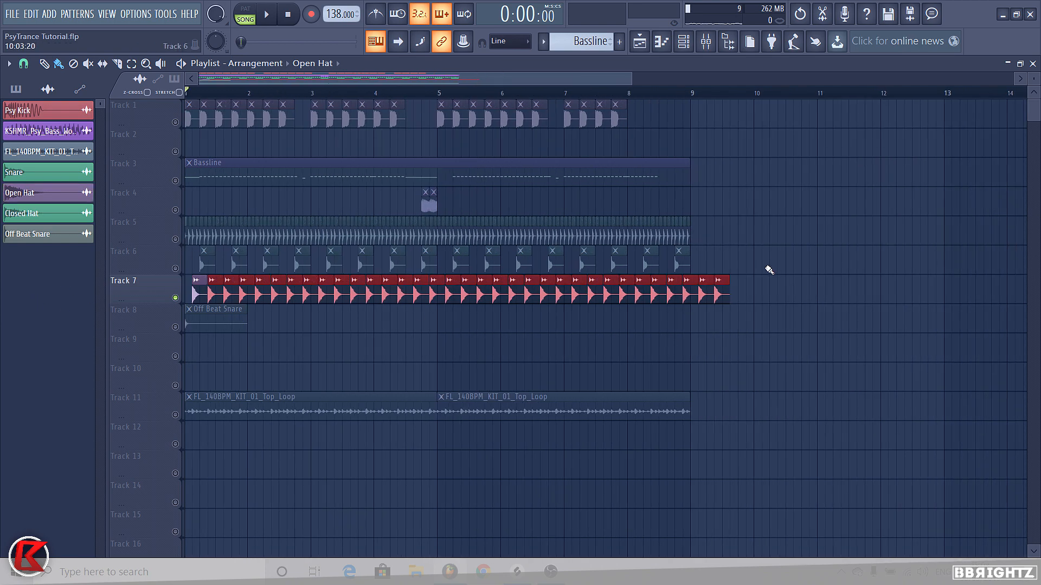
right_click(715, 297)
Recolor the Open Hat clips to the green used by the other drum clips
click(689, 295)
click(688, 345)
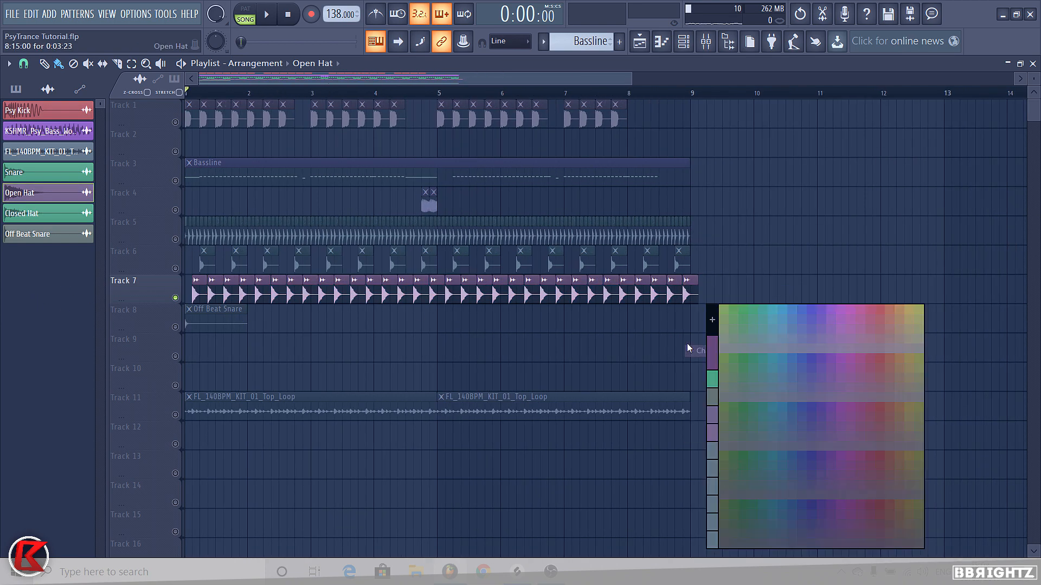
click(712, 381)
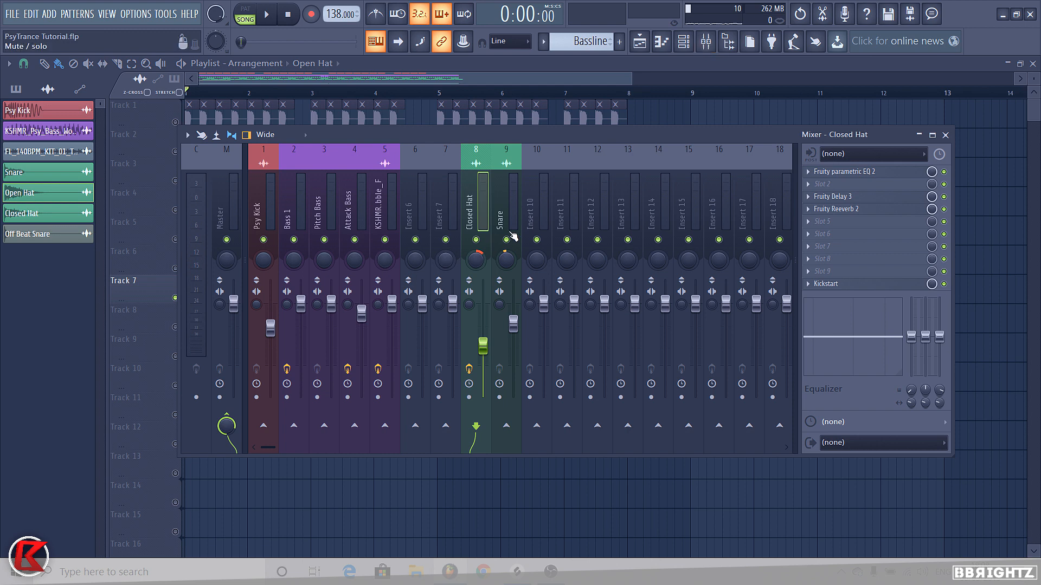
Route the Open Hat to mixer insert 10, lower its volume and audition it
click(512, 237)
click(527, 219)
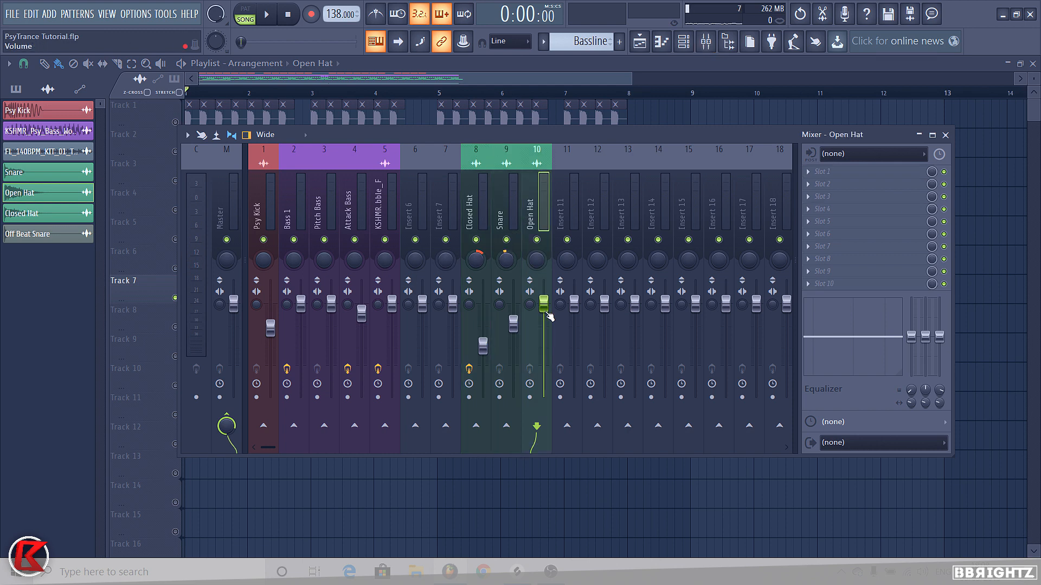
drag(544, 339, 543, 348)
key(space)
key(space)
key(space)
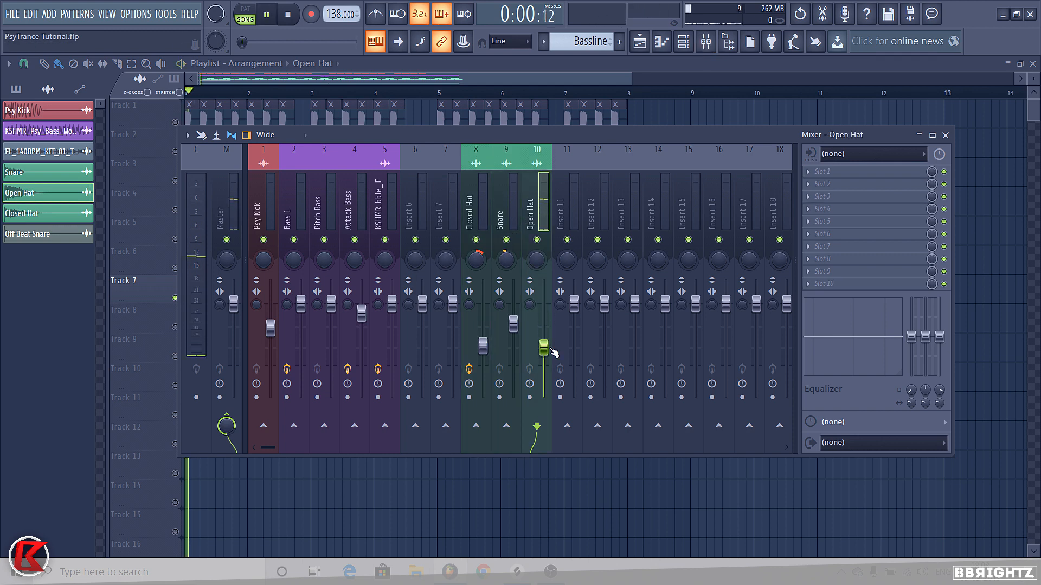
Add Fruity Parametric EQ 2 to slot 1 of the Open Hat insert and cut band 6 by about 1.7 dB near 8963 Hz
click(816, 173)
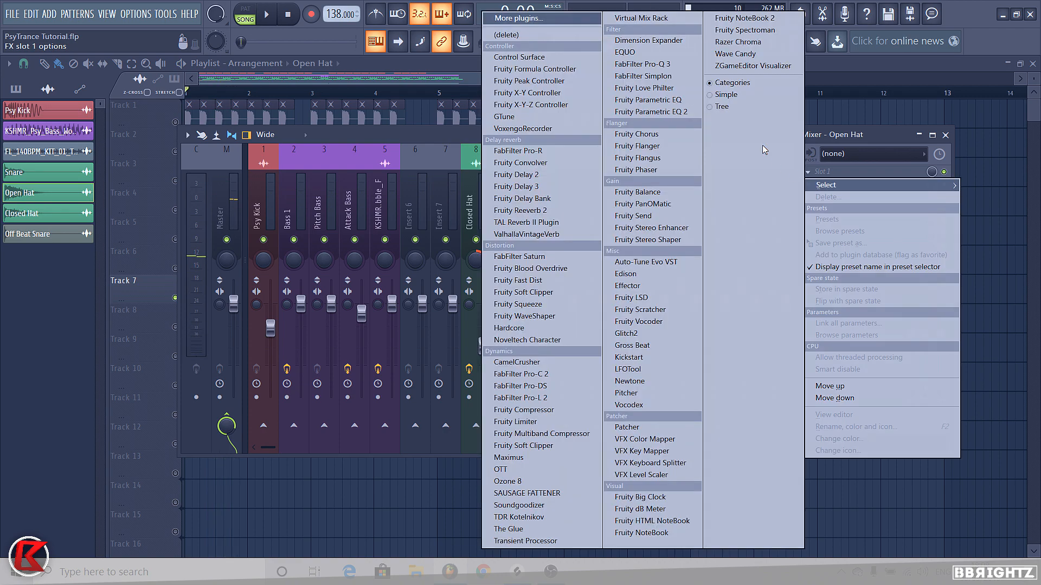
click(651, 112)
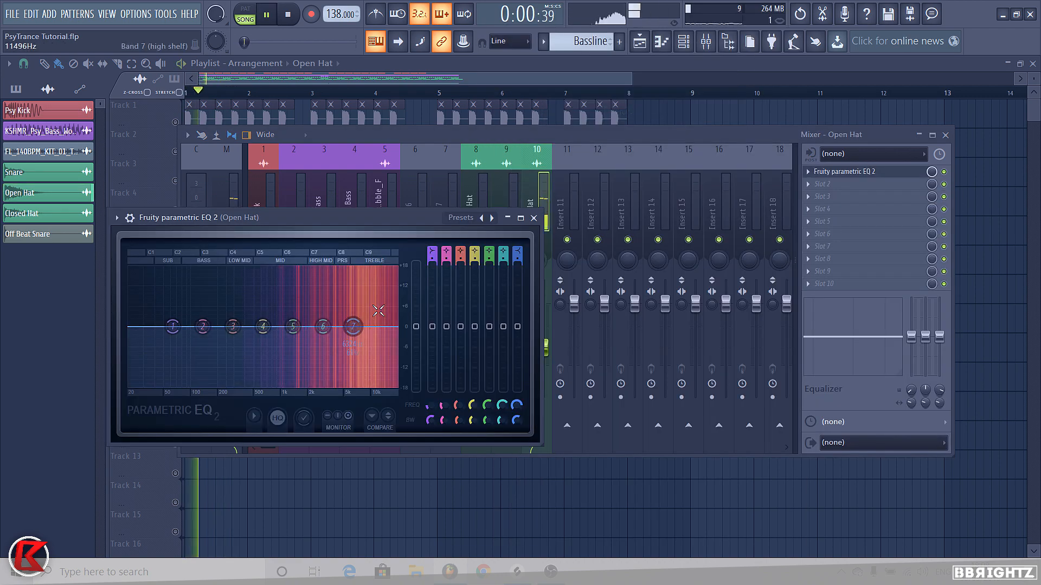
key(space)
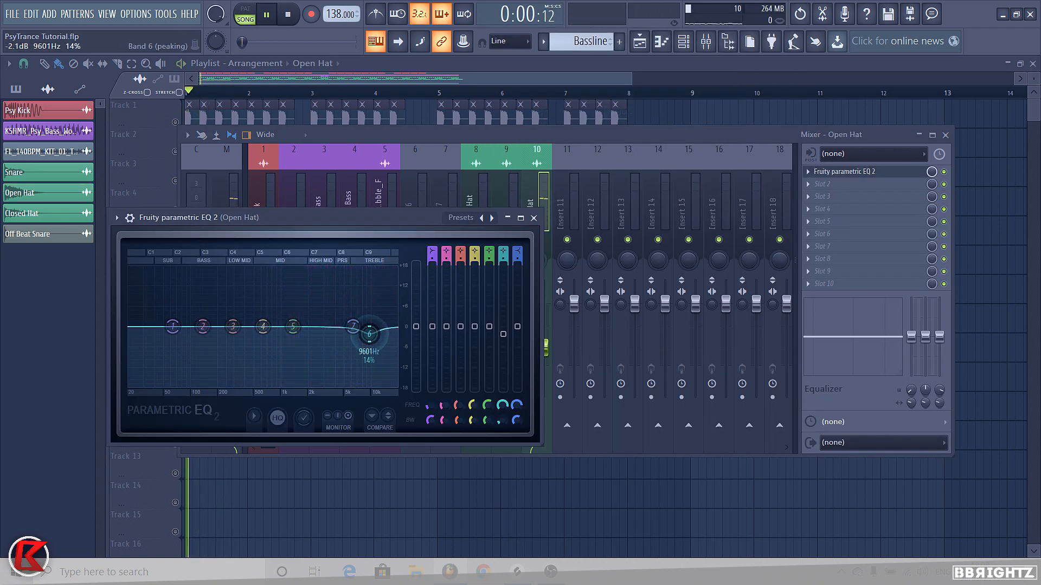
key(space)
drag(369, 333, 366, 332)
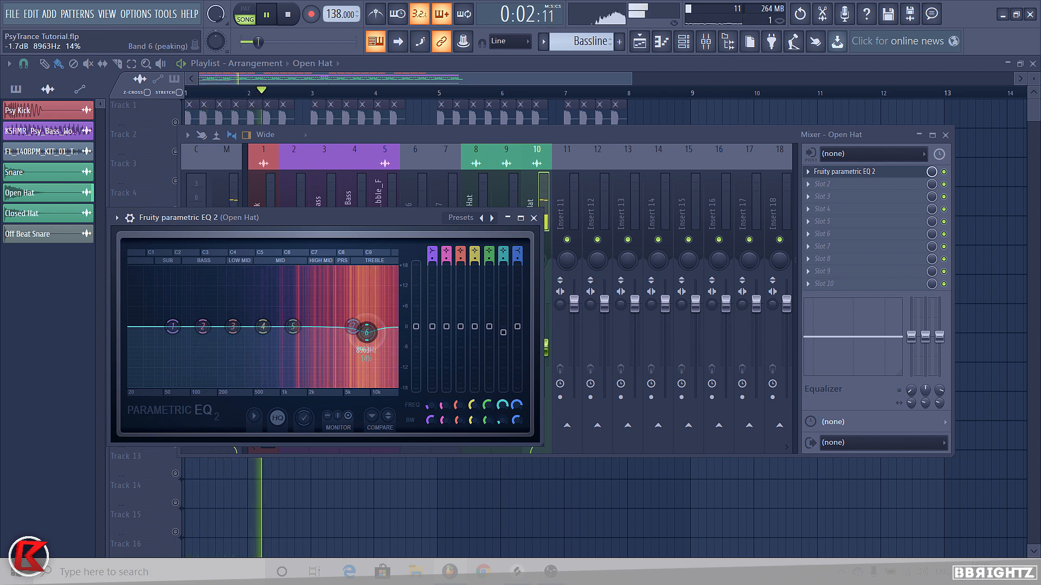
click(533, 218)
key(F9)
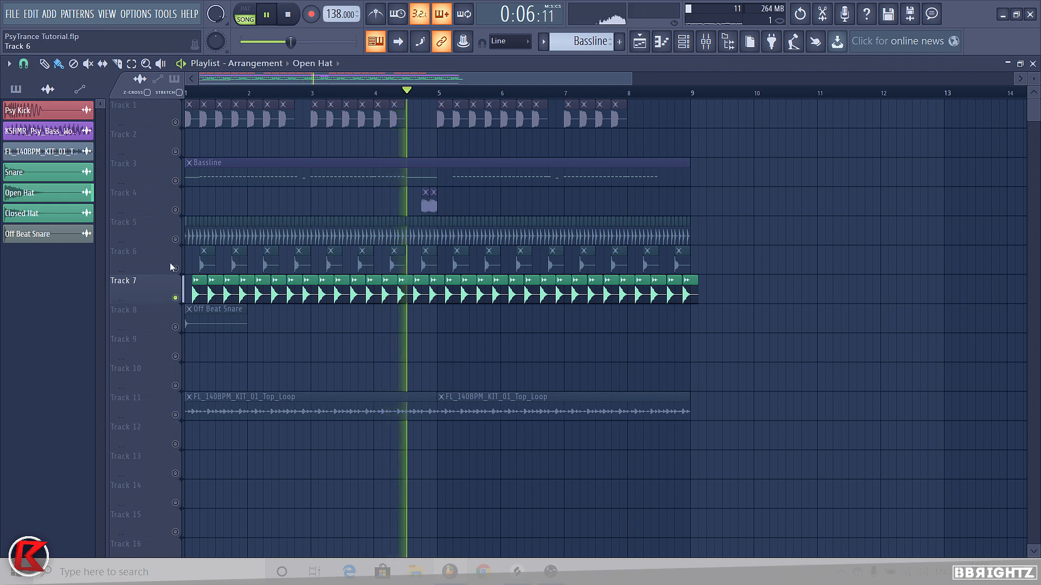
Enable Tracks 6, 5 and 1 alongside the open hats and play the drums with the mixer open
key(space)
click(175, 268)
click(175, 239)
click(175, 122)
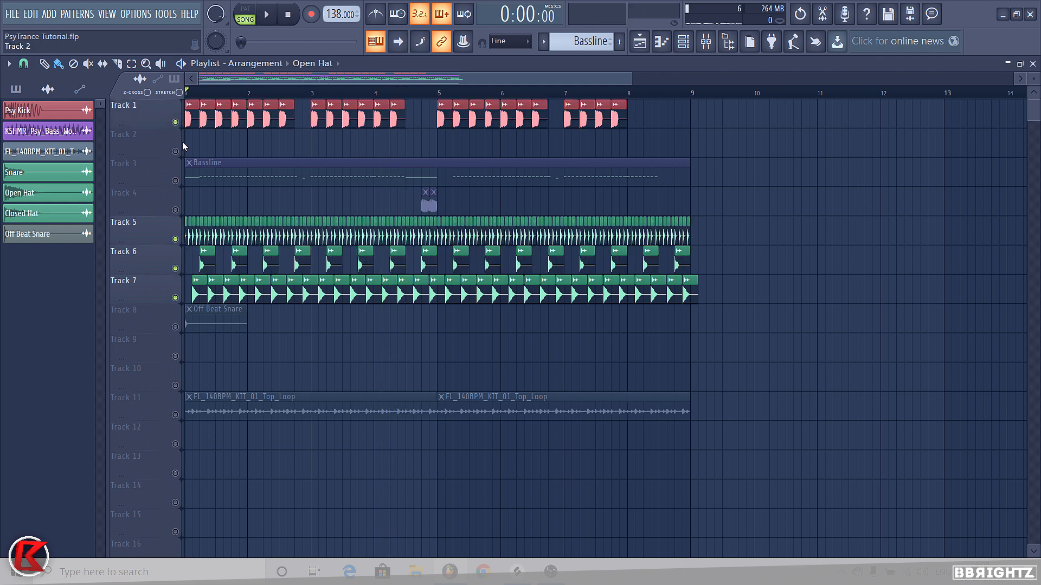
key(space)
key(F9)
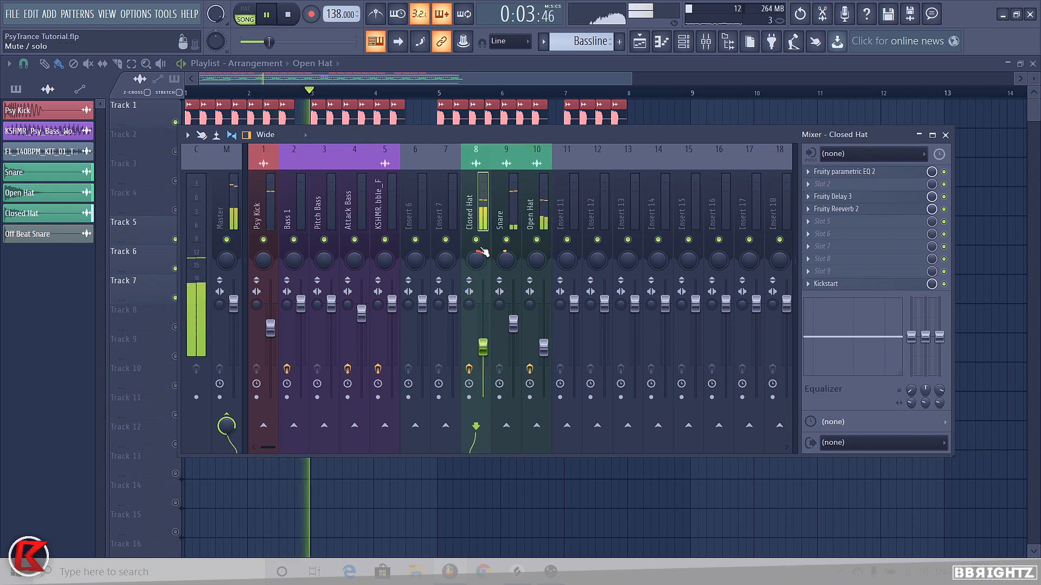
Add Fruity Flanger to slot 6 of the Closed Hat insert, lower its mix level and compare the hats with the effect off
click(479, 207)
key(space)
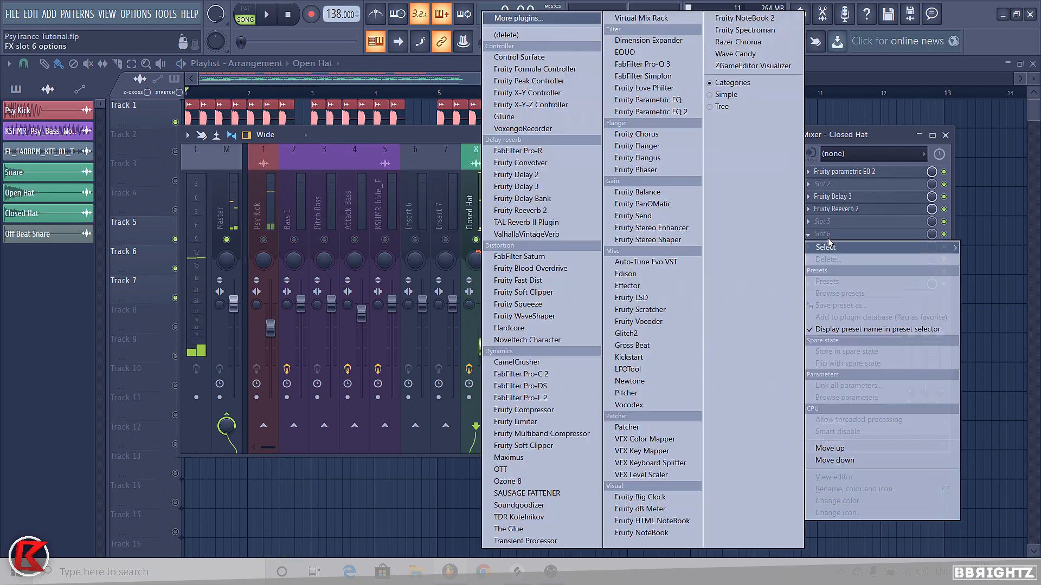
click(822, 234)
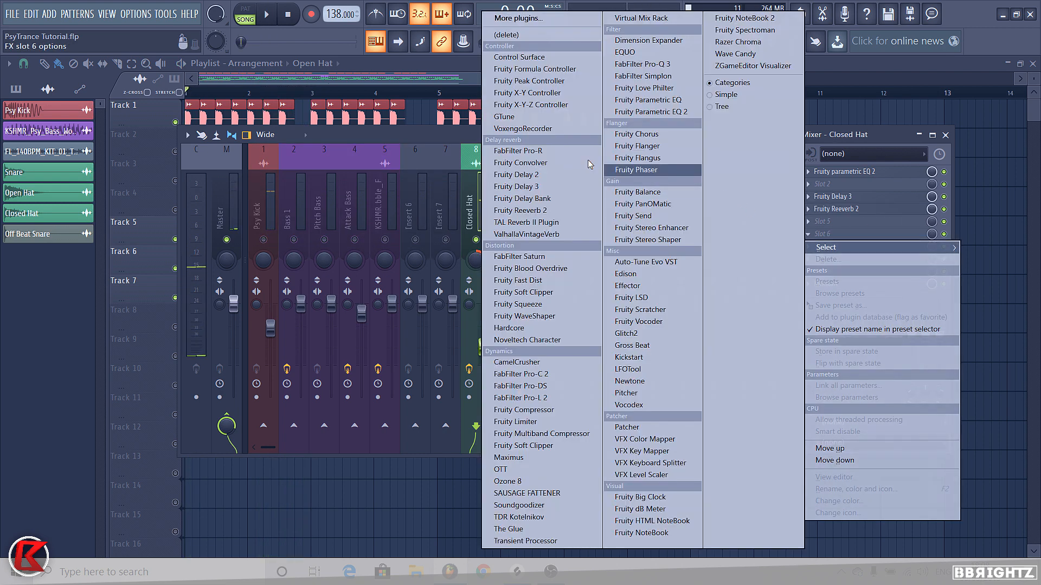
click(646, 148)
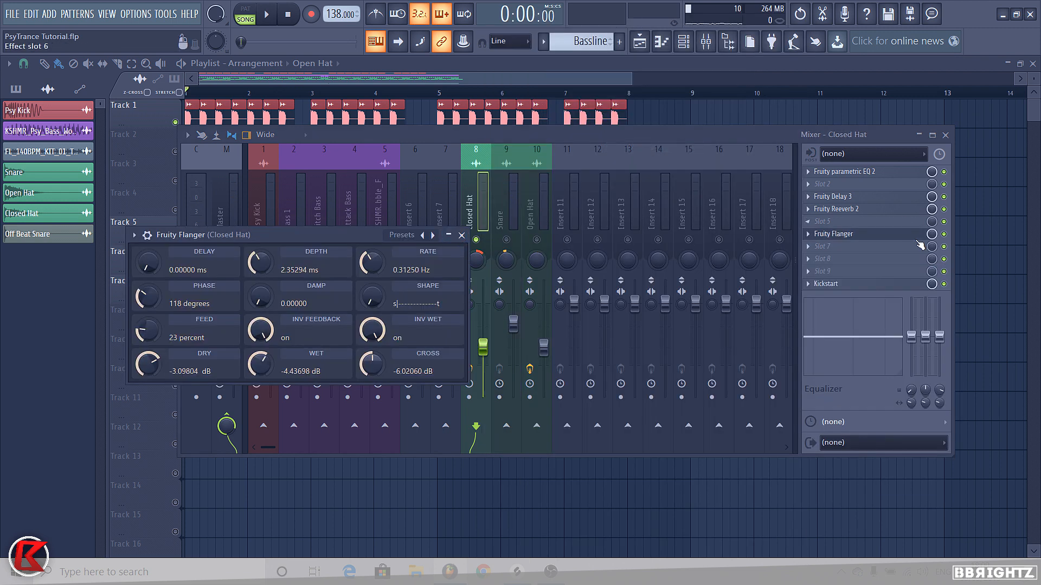
drag(932, 235, 933, 266)
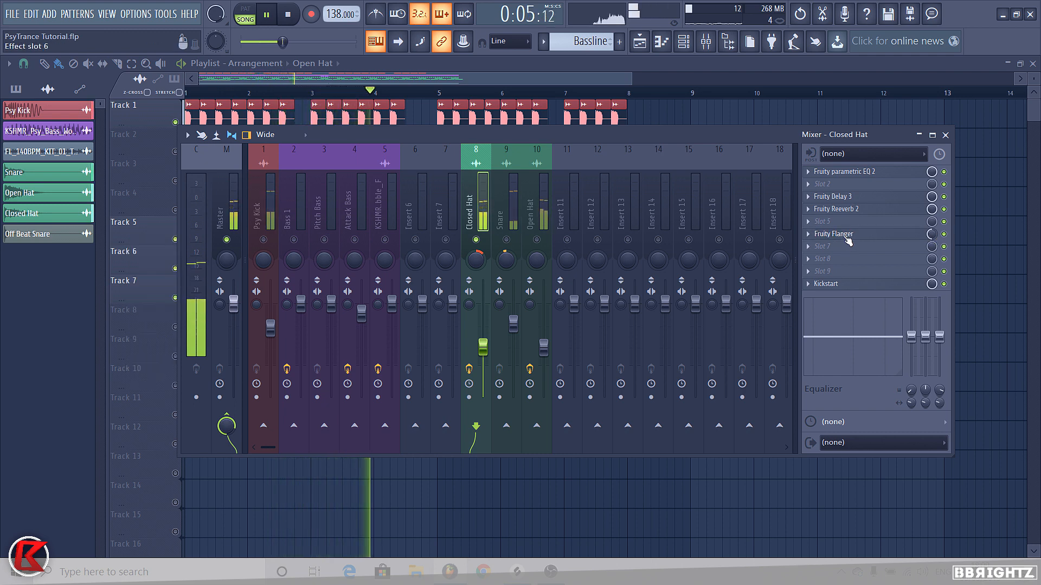
click(944, 234)
key(space)
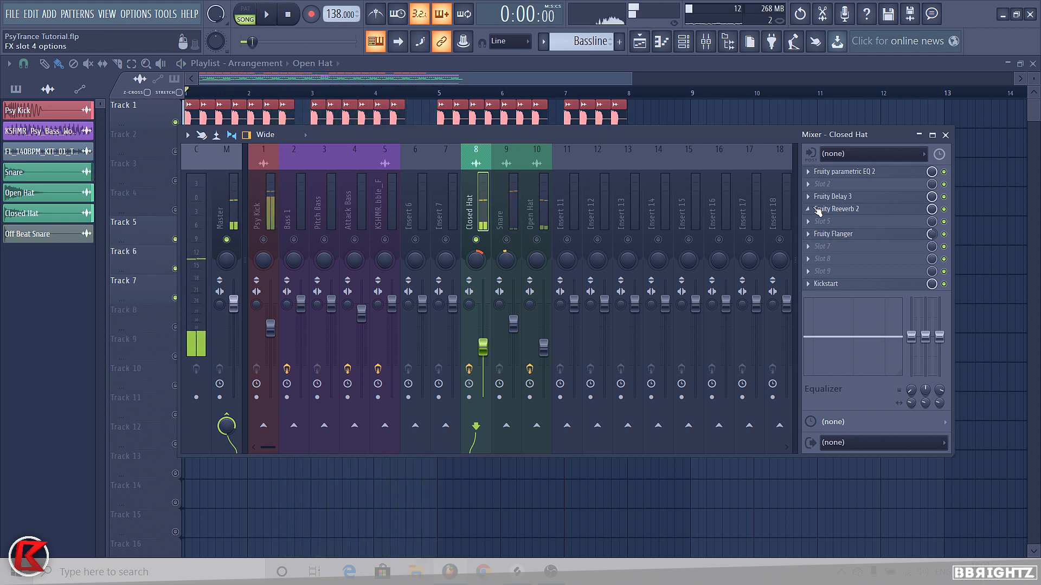
Close the mixer and browse to the KSHMR_Cymbals samples inside the Sounds Of KSHMR Vol 3 drums folder
key(F9)
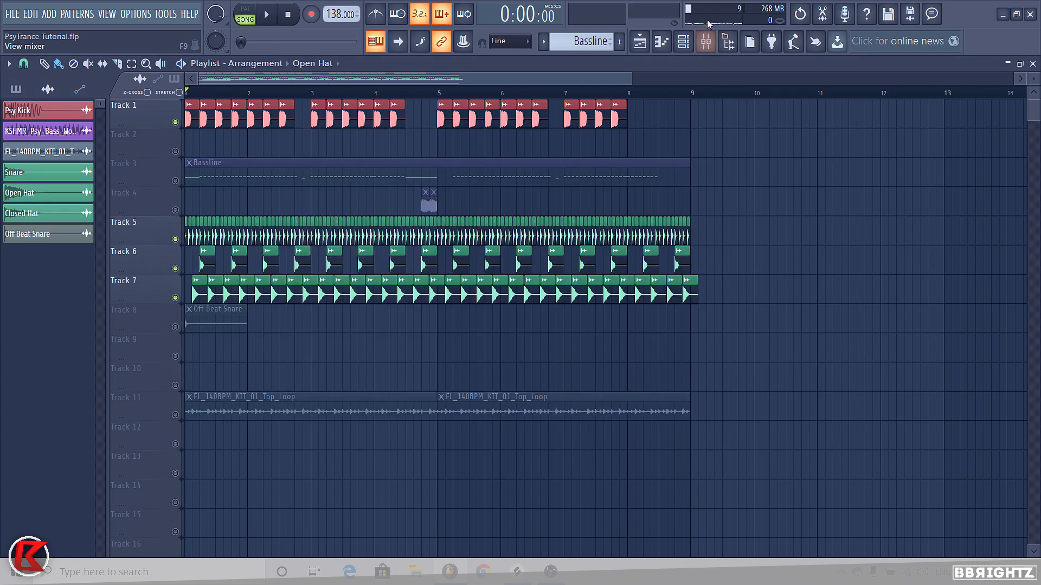
click(731, 41)
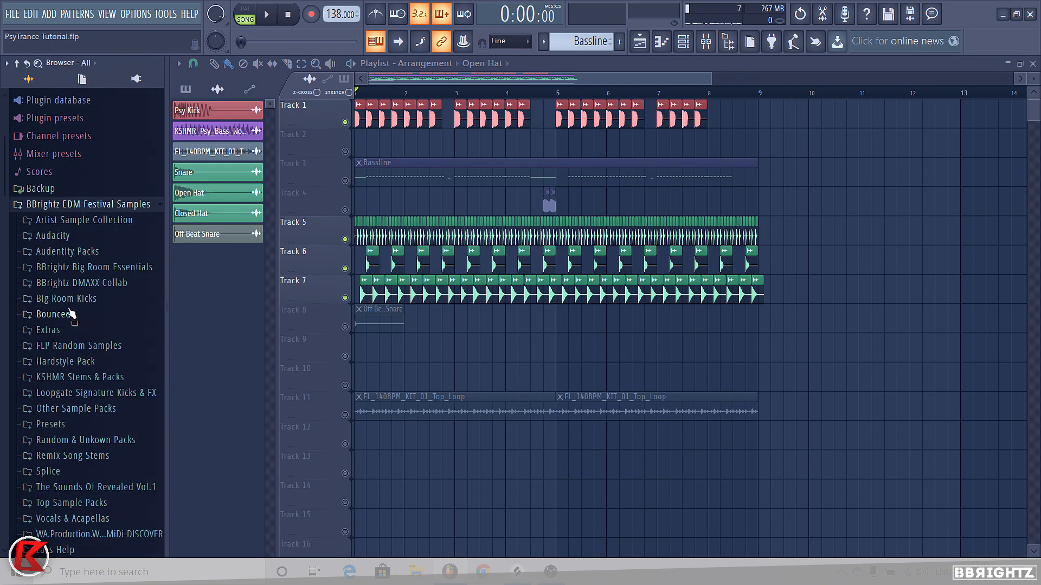
scroll(70, 313, down, 4)
click(73, 201)
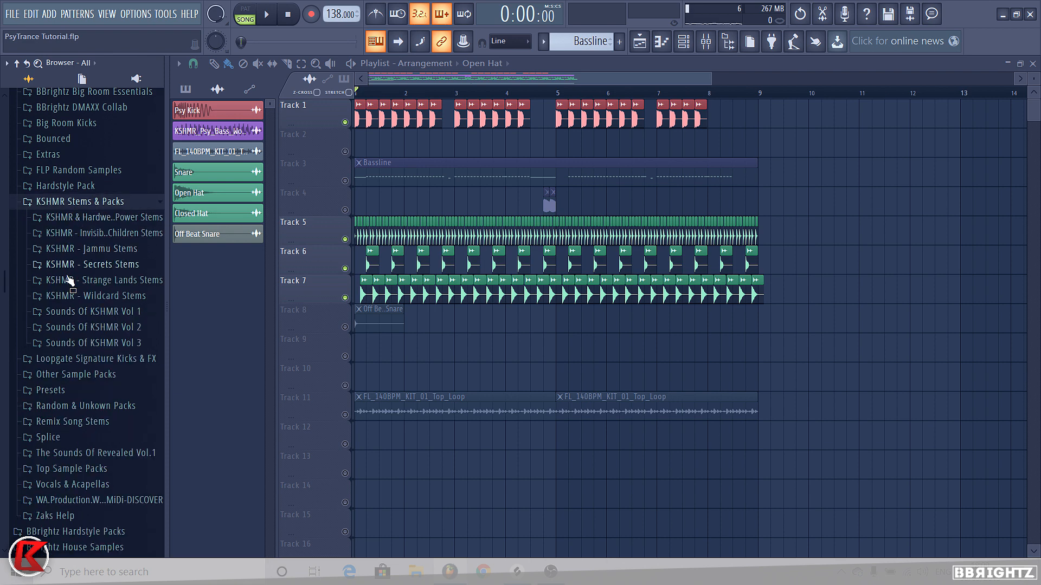
click(96, 344)
click(91, 358)
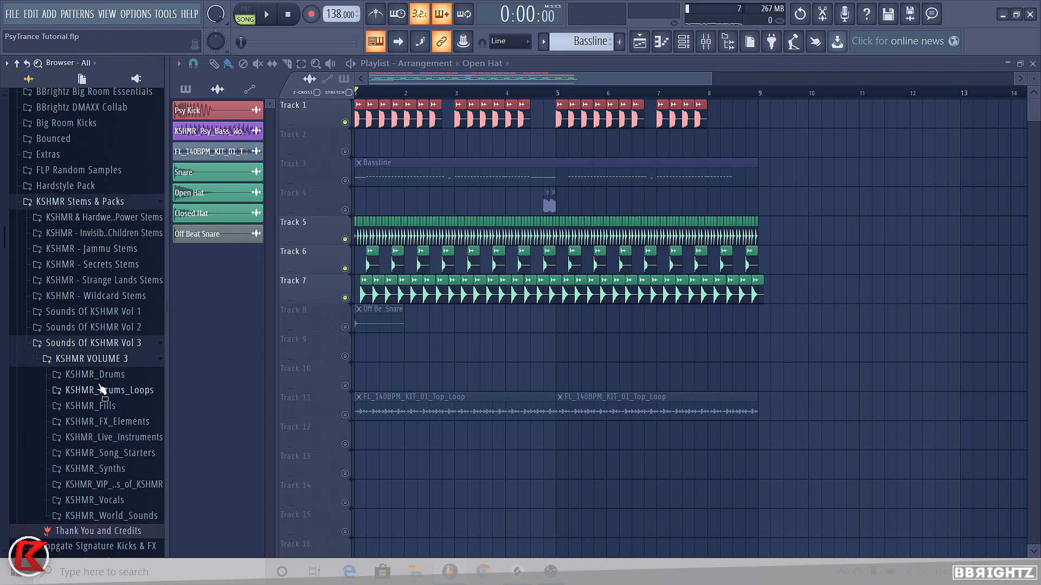
click(103, 376)
click(126, 424)
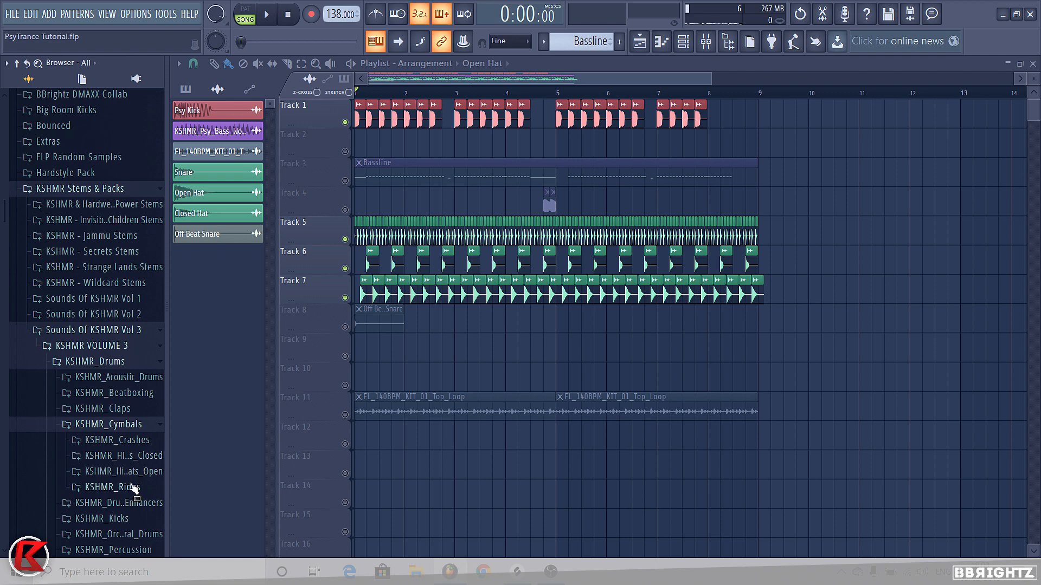
Audition the KSHMR ride samples and place KSHMR_Ride_04 at the start of Track 9
click(133, 477)
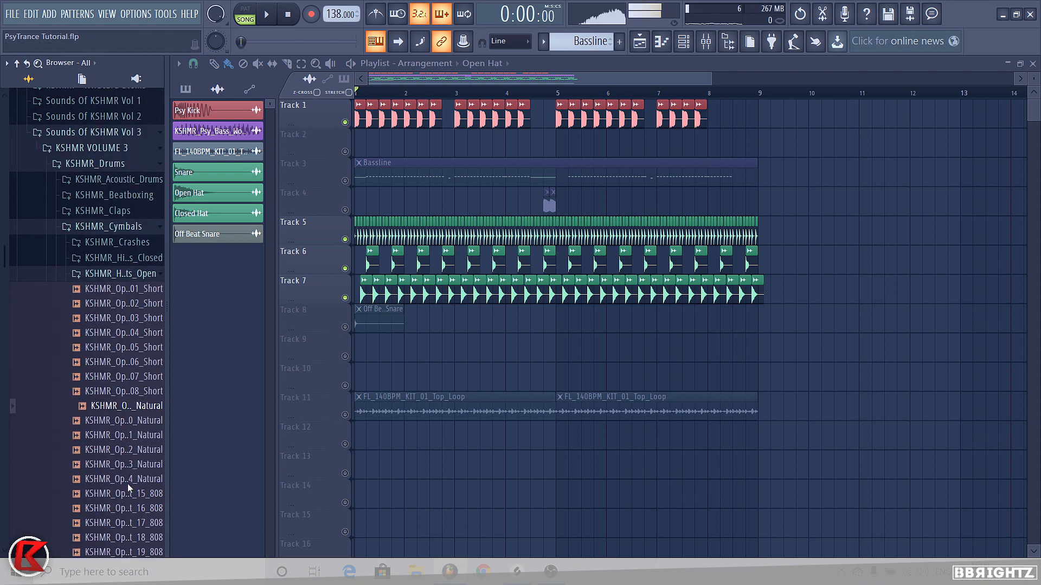
click(113, 276)
click(117, 289)
key(Down)
key(Down)
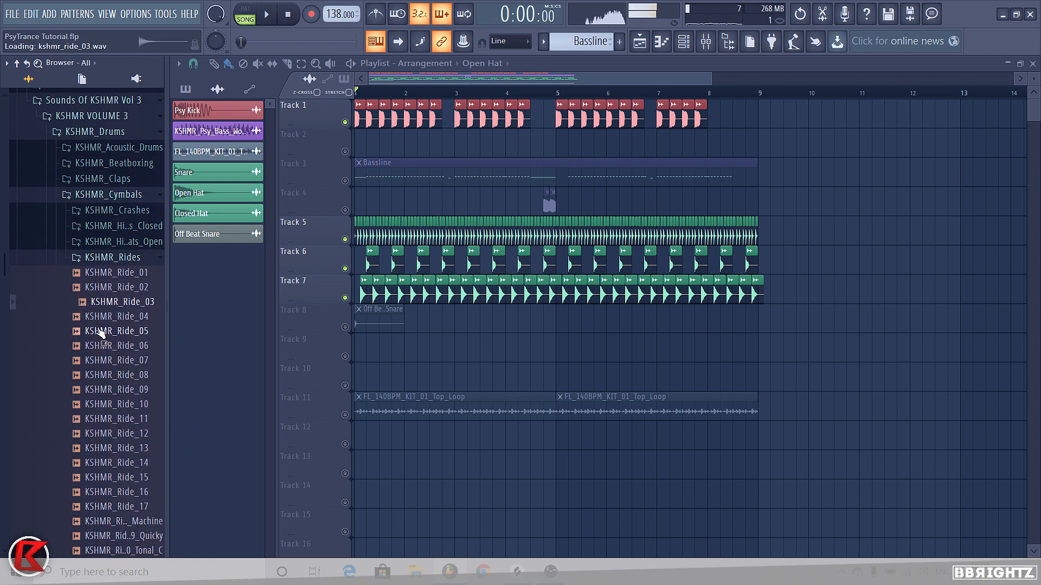
drag(132, 324, 369, 347)
Collapse the opened Sounds Of KSHMR Vol 3 sample folders in the browser
click(87, 259)
click(95, 195)
click(99, 132)
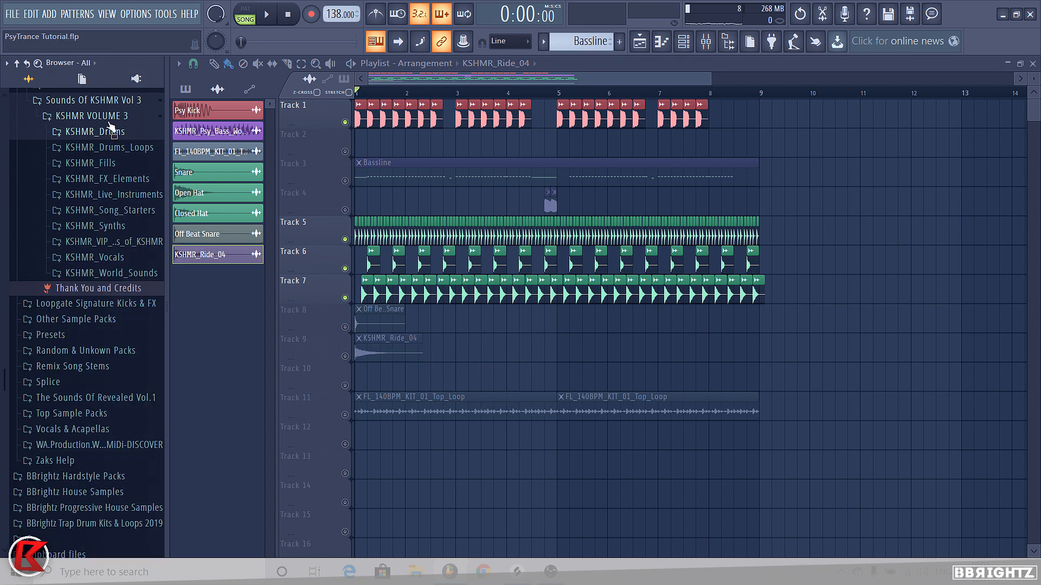
click(106, 117)
click(106, 101)
click(711, 42)
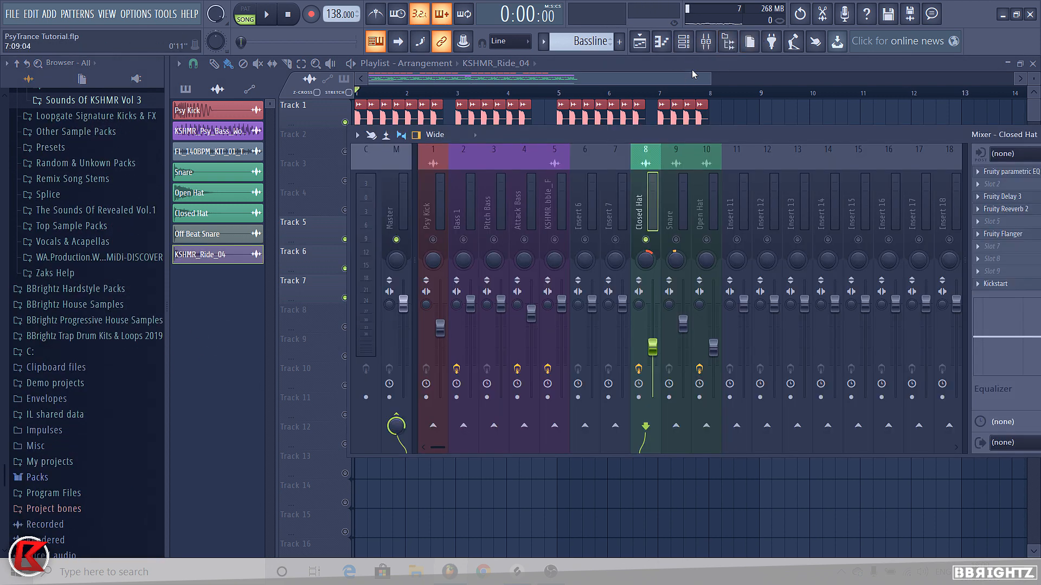
click(706, 42)
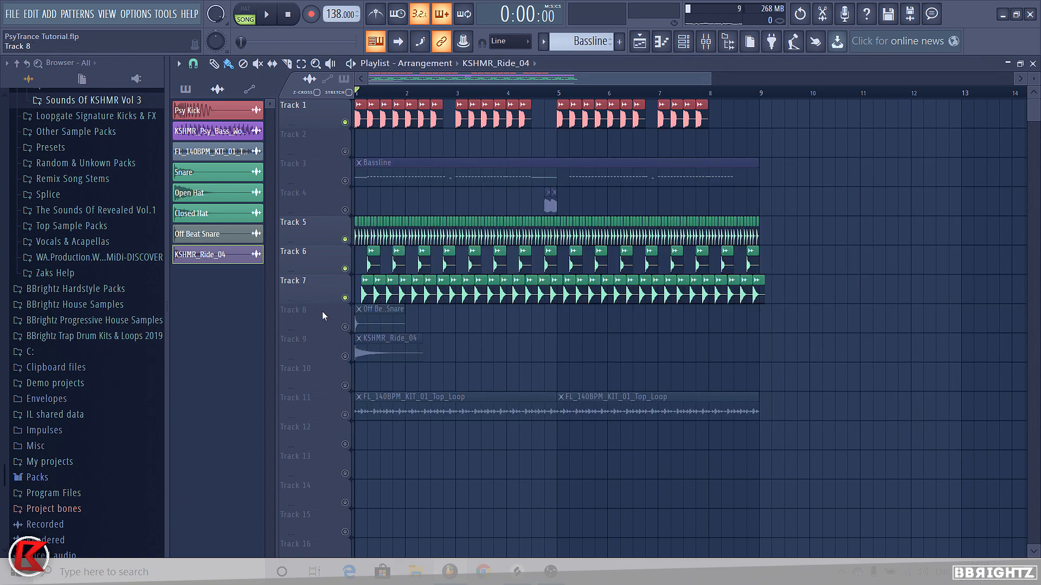
Trim the KSHMR_Ride_04 clip to one beat and adjust the sample's Length and Out fade in its channel settings
scroll(409, 361, up, 6)
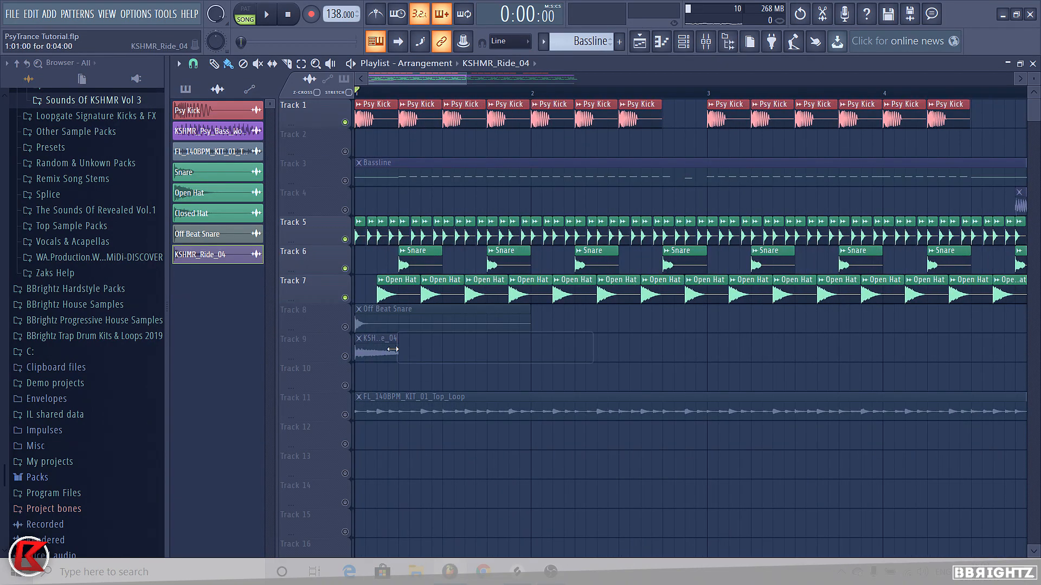
double_click(393, 350)
drag(585, 405, 585, 379)
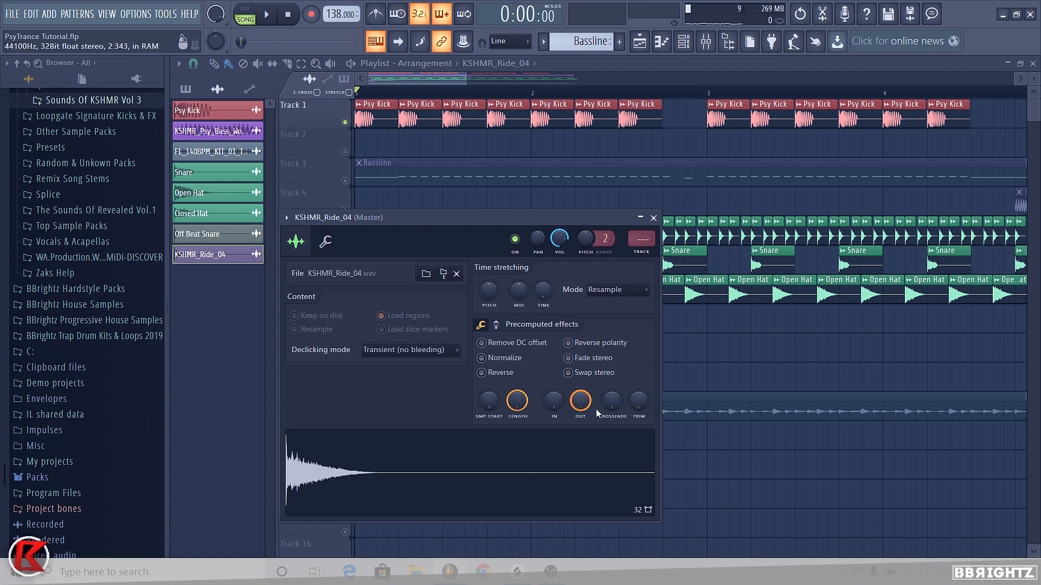
right_click(867, 259)
key(ctrl+z)
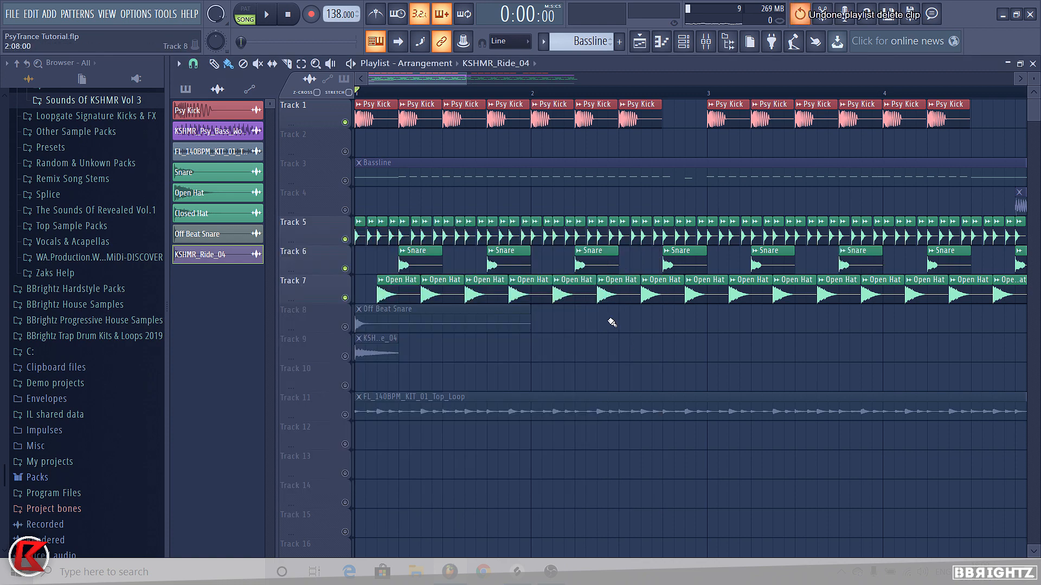
Fill Track 8 with the ride clip on every beat up to bar 9, removing the excess copies, and enable the track
scroll(405, 350, down, 3)
drag(400, 327, 365, 323)
key(ctrl+b)
key(ctrl+b)
key(ctrl+b)
key(ctrl+b)
key(ctrl+b)
key(ctrl+b)
key(ctrl+b)
key(ctrl+b)
key(ctrl+b)
key(ctrl+b)
key(ctrl+b)
key(ctrl+b)
key(ctrl+b)
key(ctrl+b)
key(ctrl+b)
key(ctrl+b)
key(ctrl+b)
key(ctrl+b)
key(ctrl+b)
key(ctrl+b)
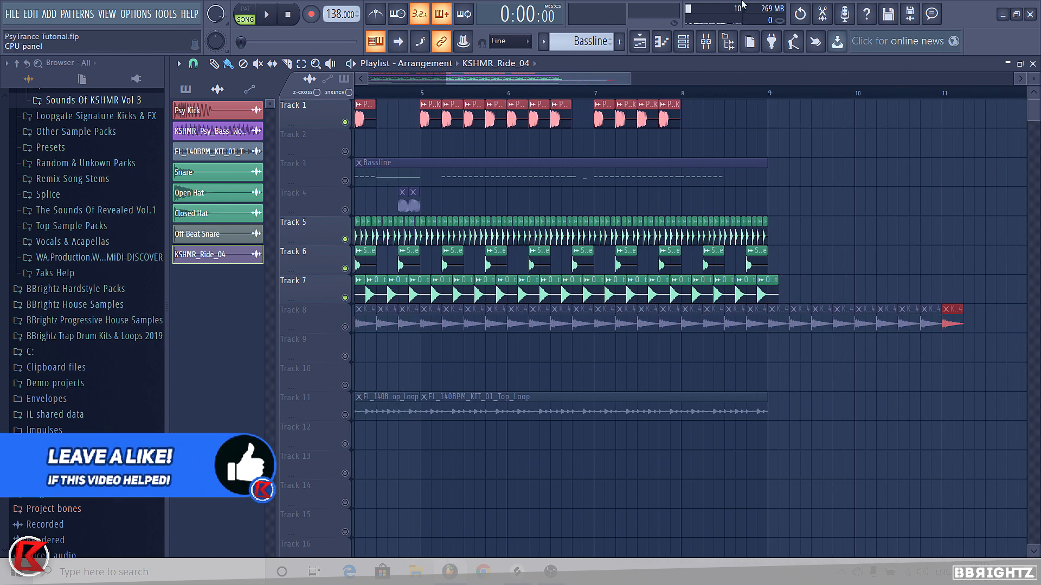
drag(781, 315, 1013, 358)
click(345, 327)
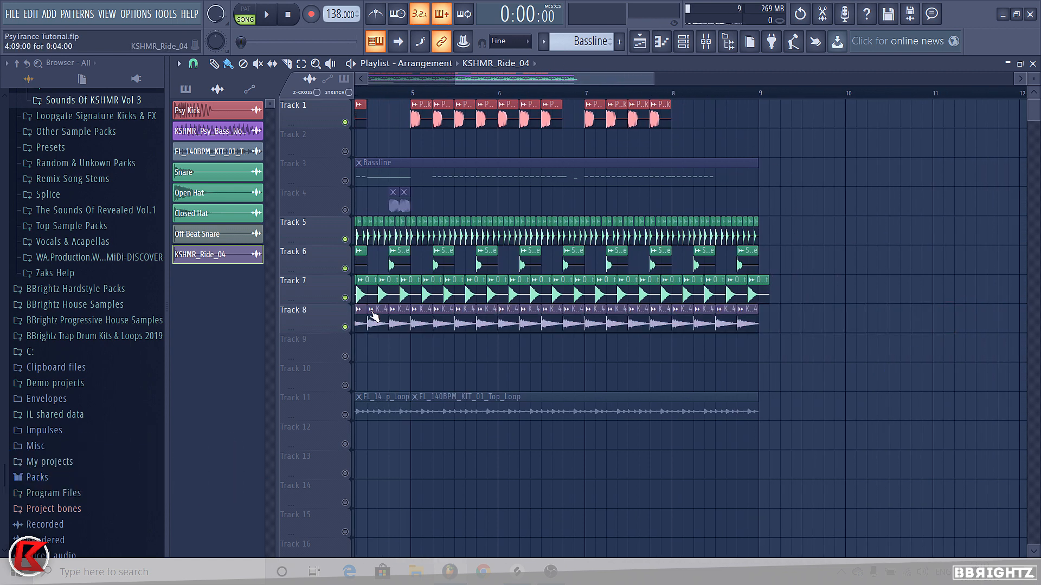
Rename the KSHMR_Ride_04 channel as Ride and recolor it to the green of the other drum clips
right_click(372, 317)
click(412, 363)
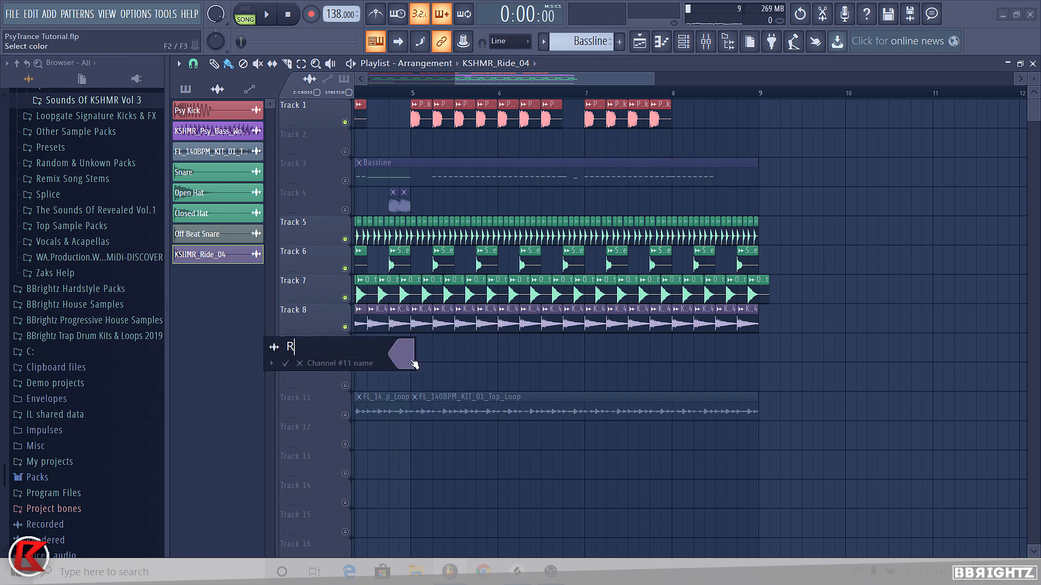
click(412, 363)
click(442, 388)
key(Return)
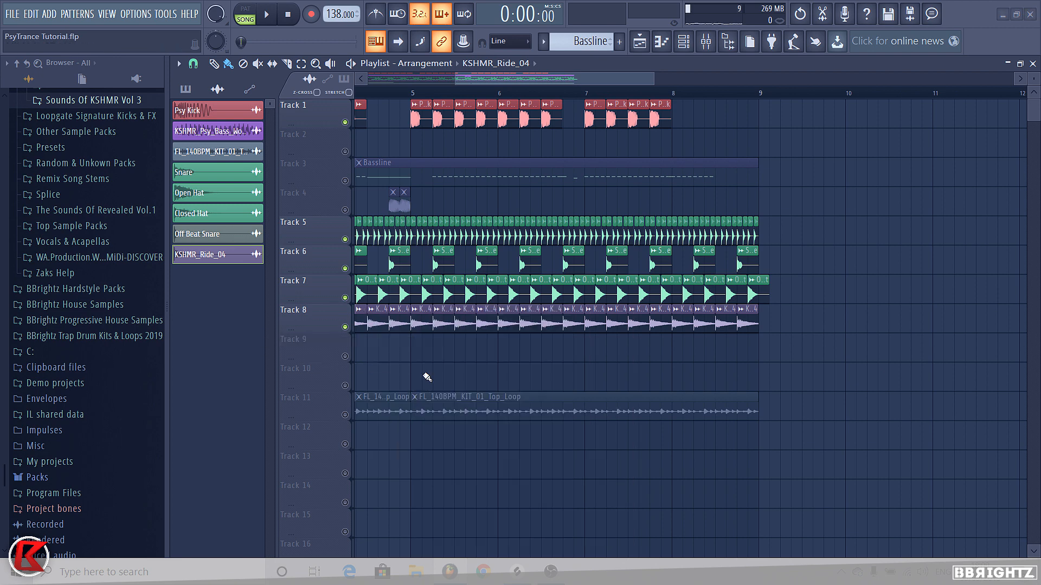
Route the Ride to mixer insert 11, lower its volume and audition it with the drums
click(706, 41)
click(719, 195)
click(727, 195)
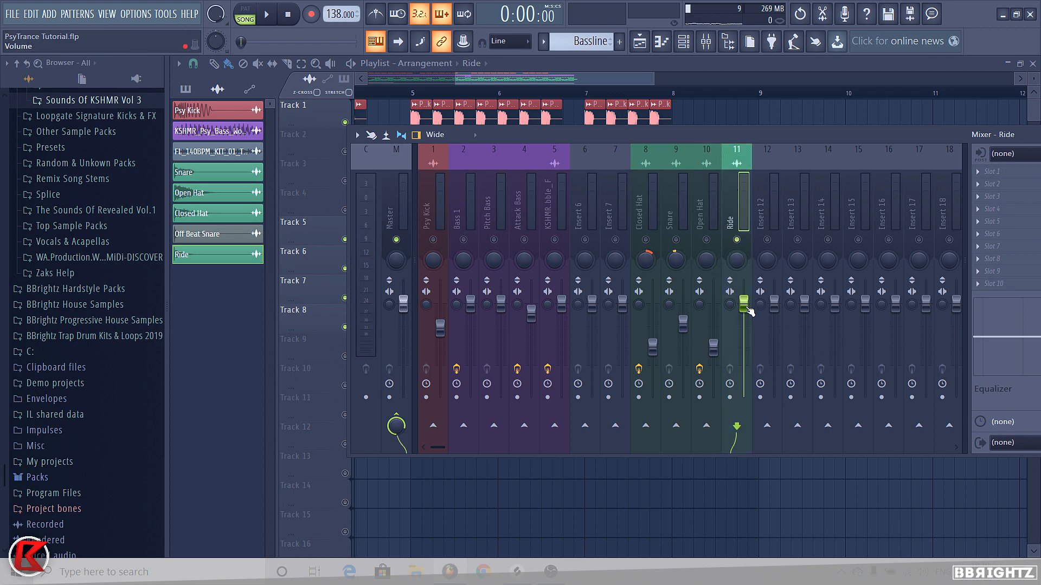
drag(743, 304, 743, 355)
key(space)
key(space)
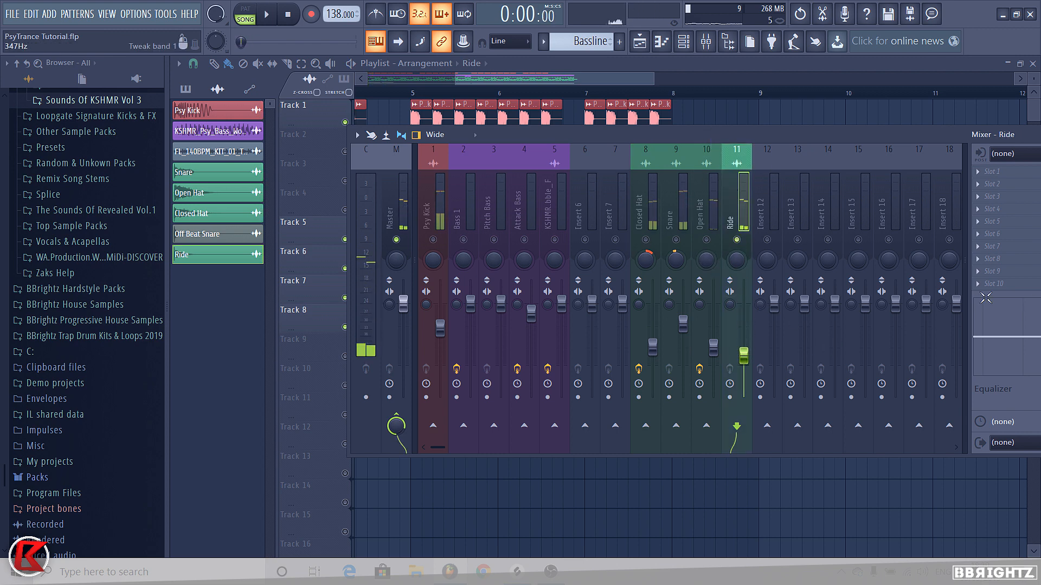
Add Kickstart to slot 10 of the Ride insert with the fourth curve and a 70% mix, and audition it
click(994, 283)
click(709, 357)
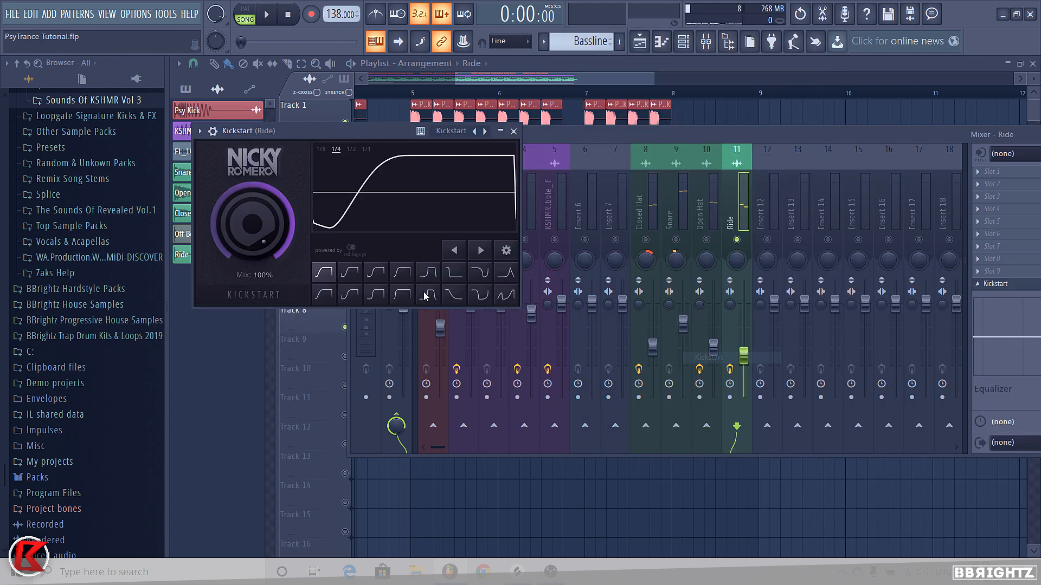
click(399, 273)
drag(252, 223, 252, 239)
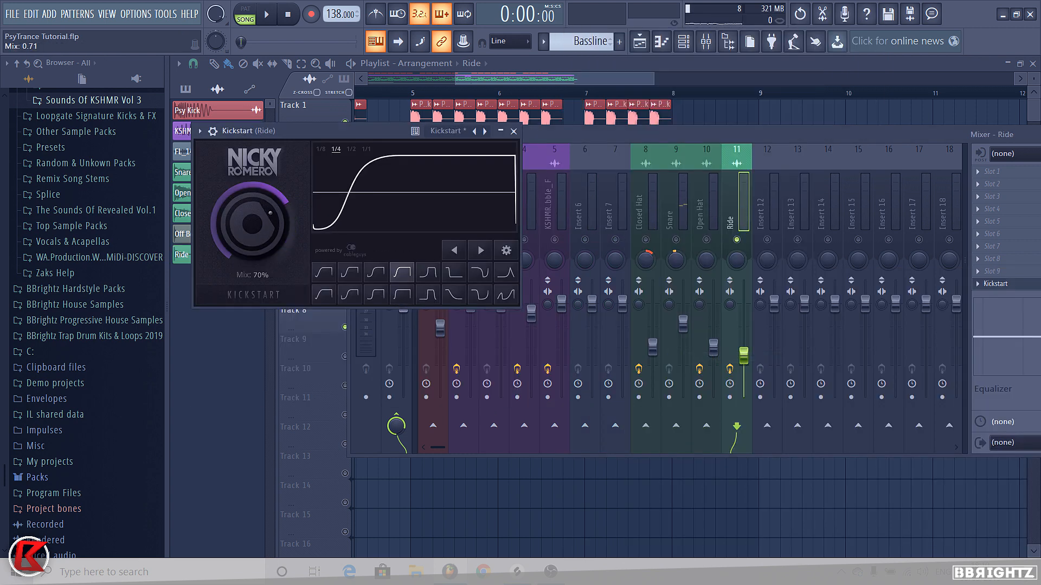
key(space)
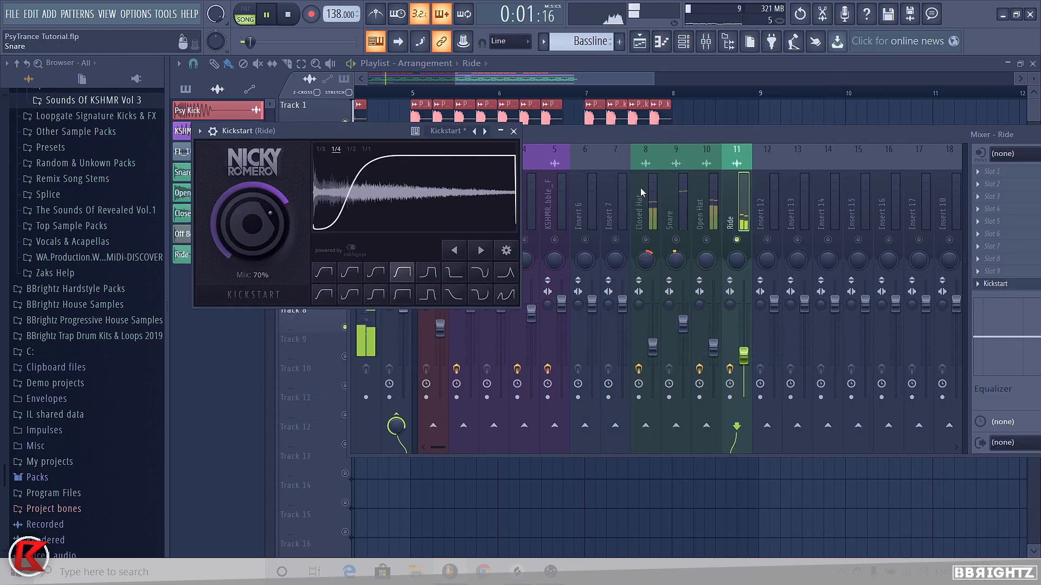
click(513, 132)
key(space)
Select bar 1 in the playlist and create an automation clip for the Ride insert's panning over it
right_click(735, 261)
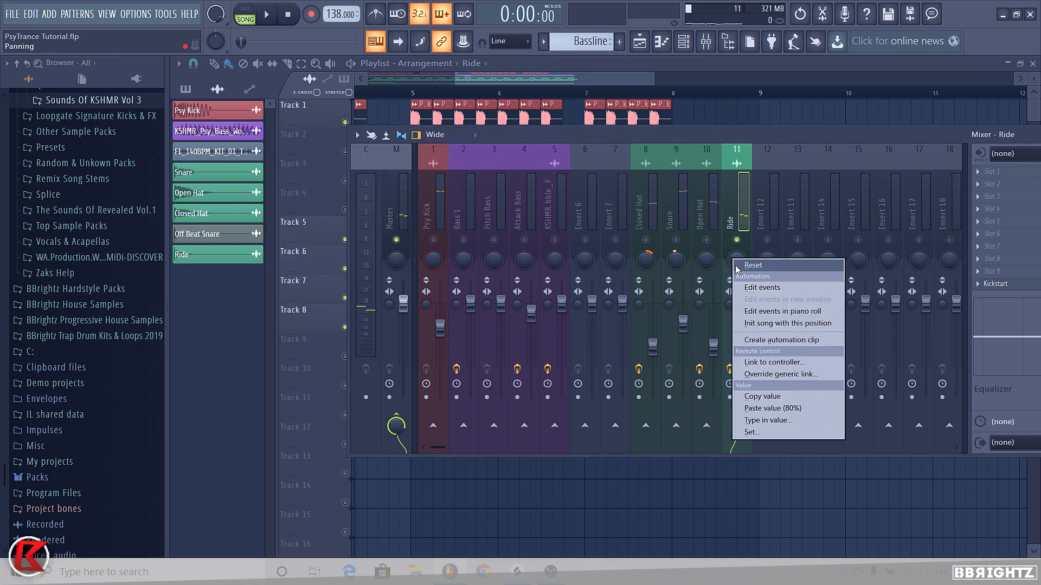
click(714, 113)
scroll(504, 182, down, 4)
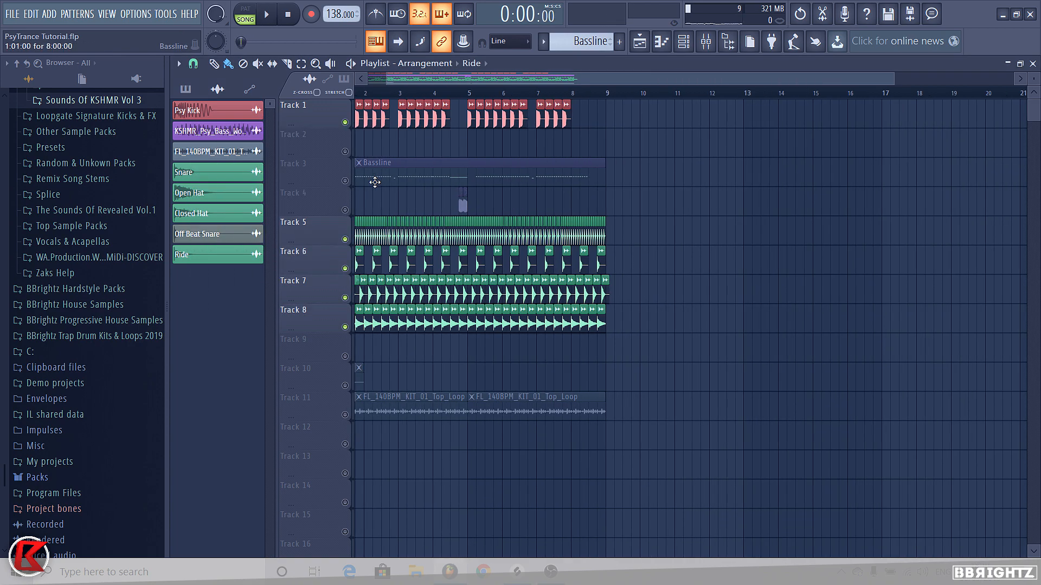
drag(400, 92, 358, 93)
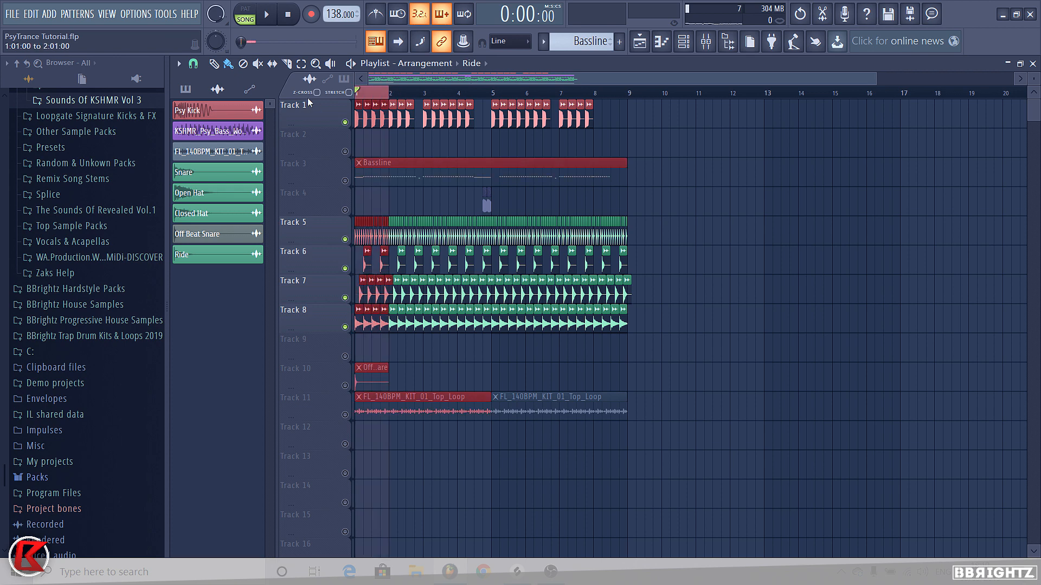
click(712, 47)
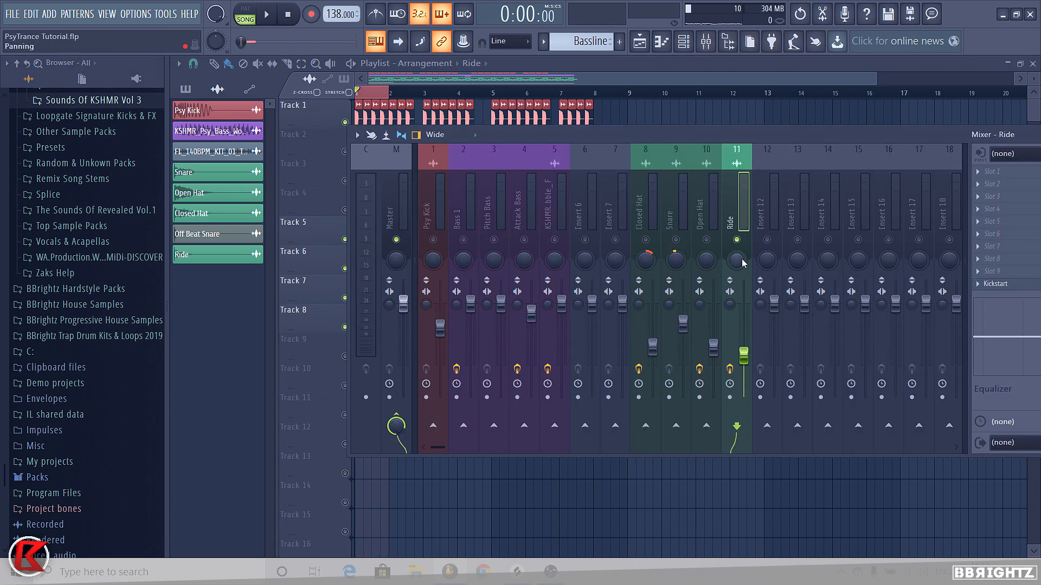
right_click(743, 264)
click(779, 341)
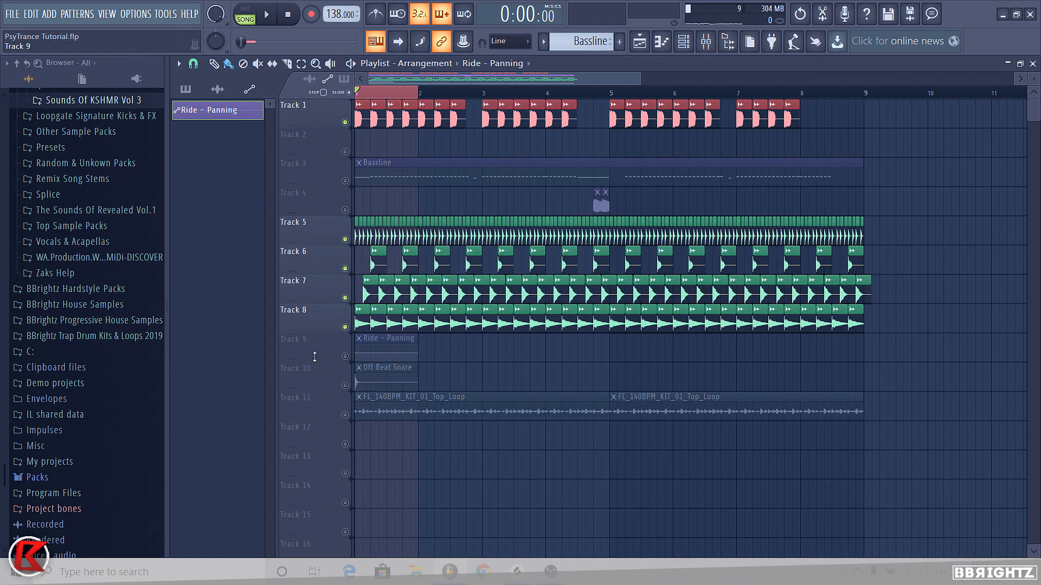
Enlarge Track 9 and set the end point of the Ride - Panning automation to Wave mode
drag(314, 357, 344, 433)
scroll(343, 412, up, 3)
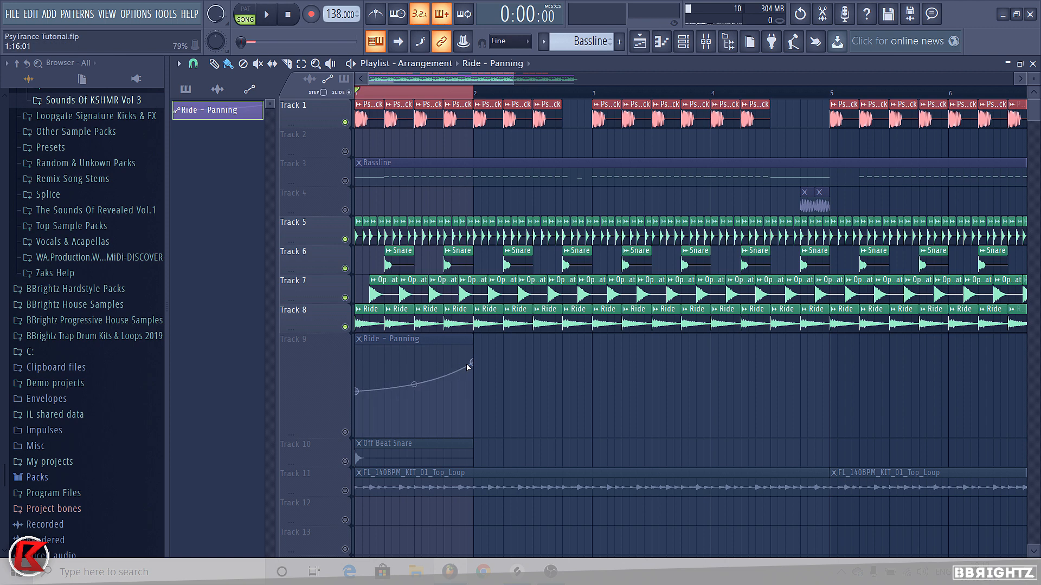
right_click(469, 366)
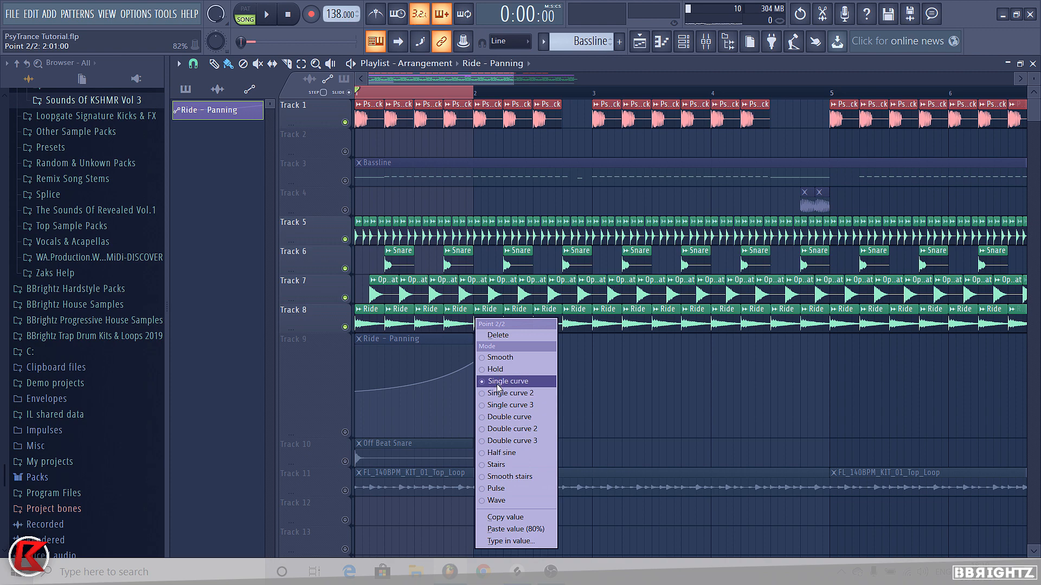
click(496, 500)
scroll(342, 402, up, 2)
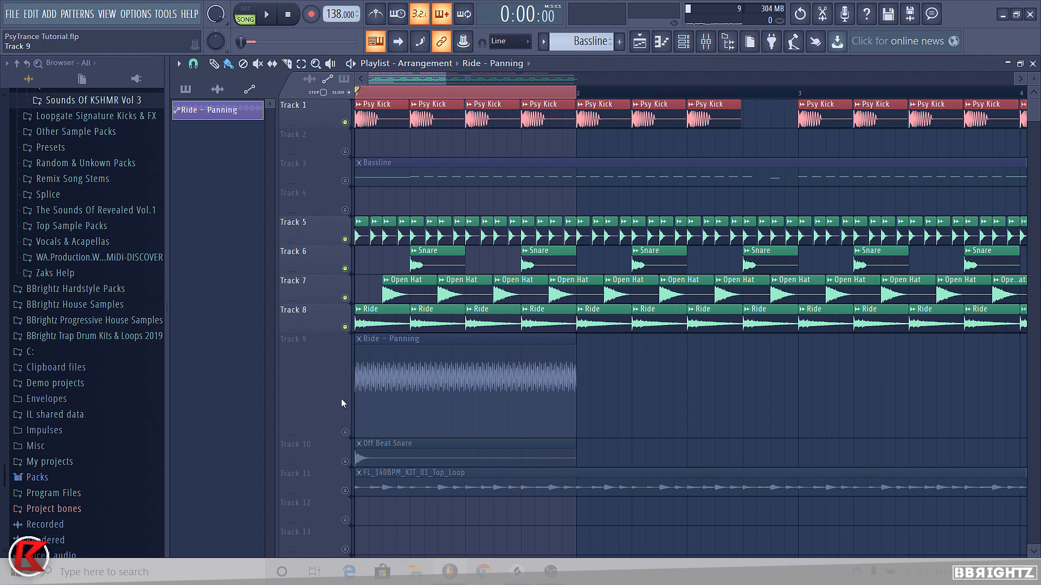
Set the Ride - Panning wave's tension to 71%, giving about three and a half cycles over bar 1, and deepen its swing
scroll(331, 400, up, 3)
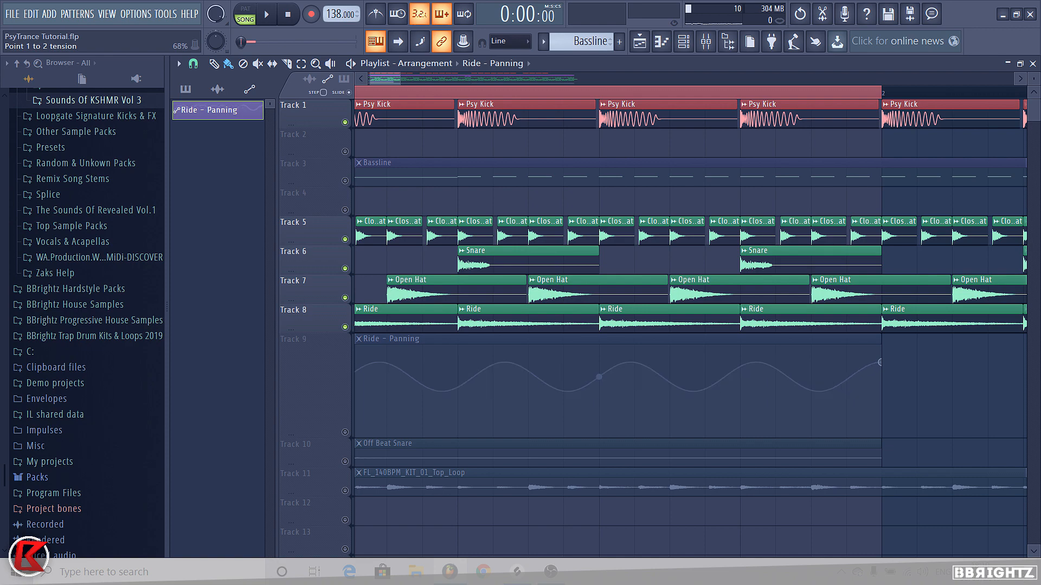
scroll(472, 416, down, 2)
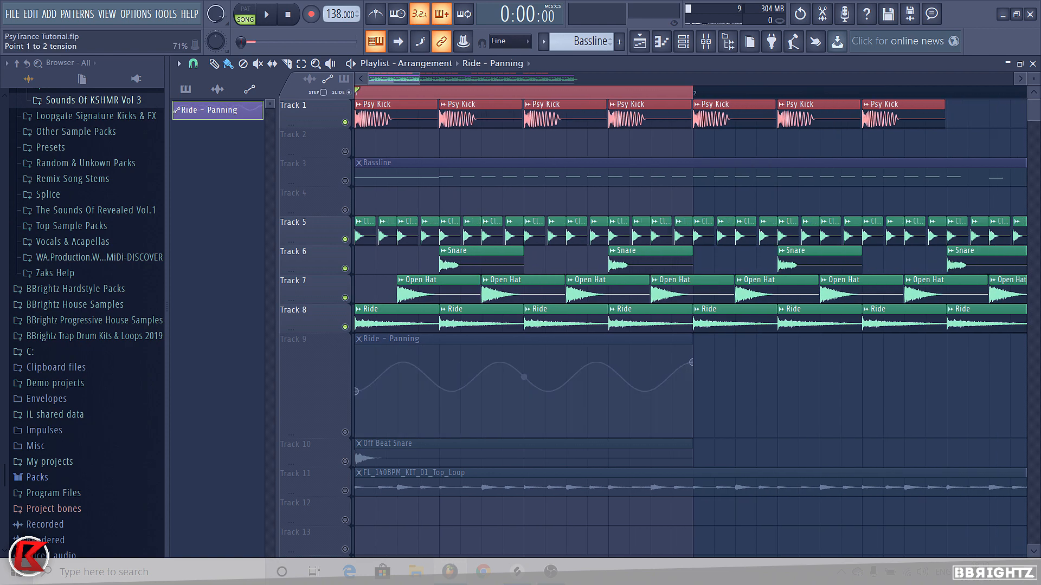
scroll(348, 399, down, 2)
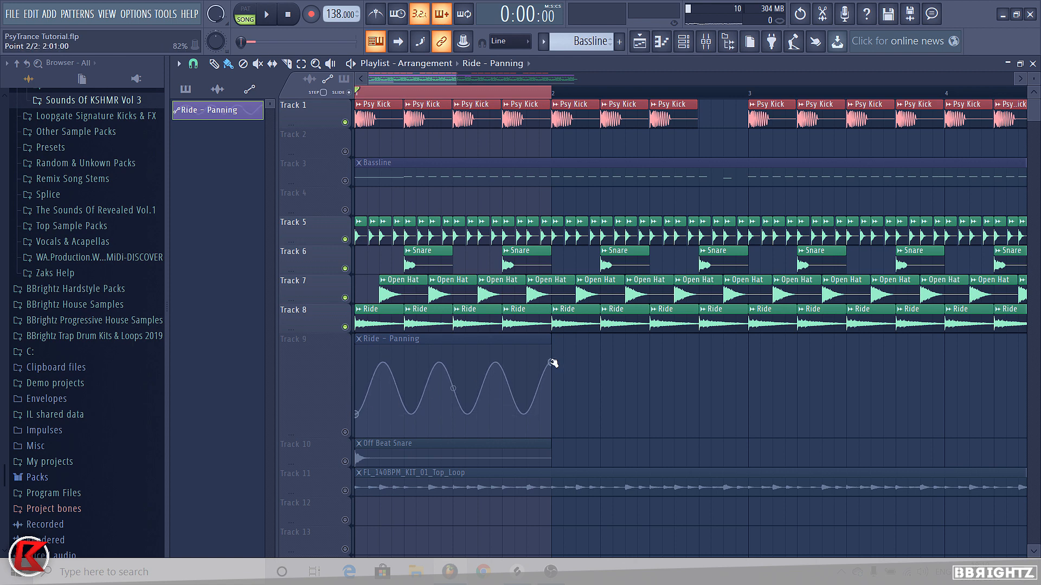
scroll(349, 430, down, 2)
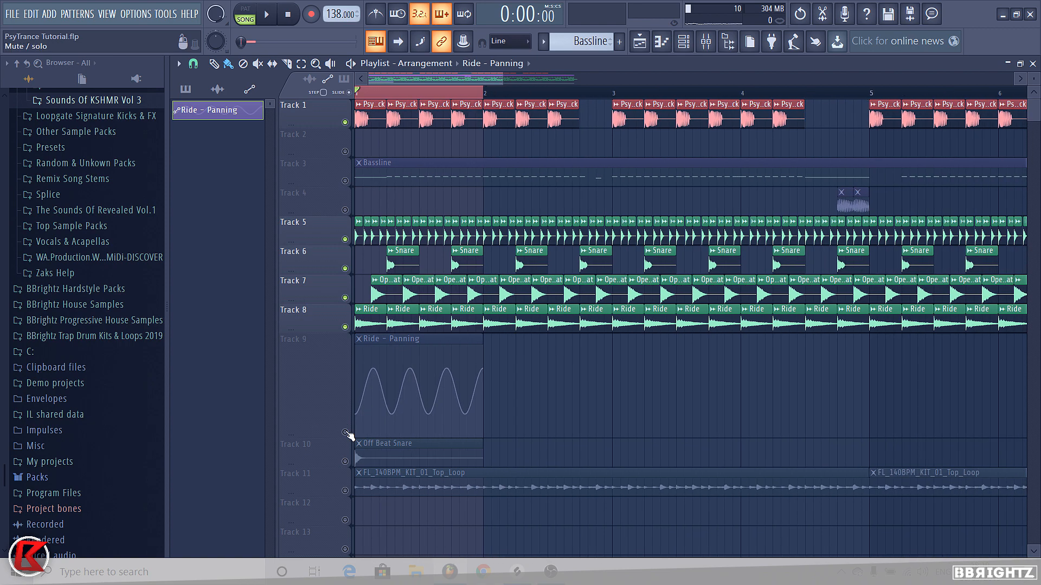
Isolate the Ride and its panning automation for an audition, and reset Track 9's size to 100%
click(344, 432)
scroll(347, 431, down, 2)
ctrl+click(346, 329)
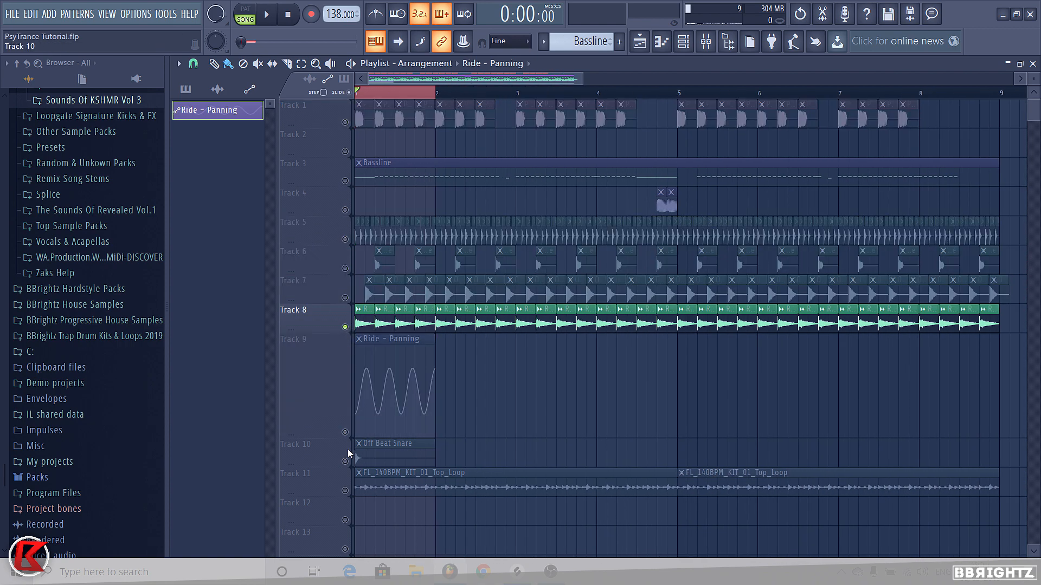
key(space)
right_click(323, 383)
mouse_move(379, 367)
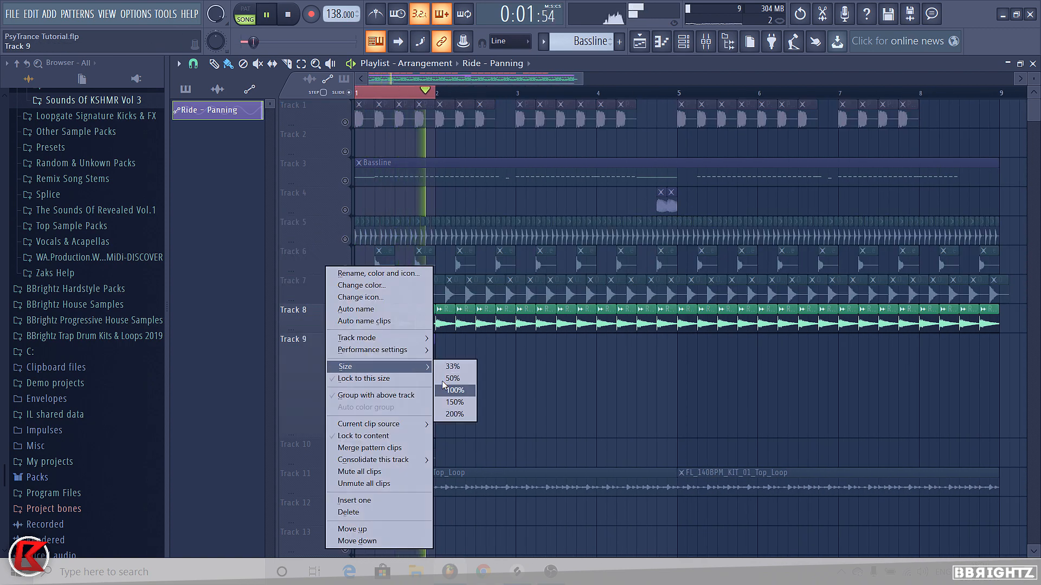
click(465, 381)
key(space)
Duplicate the one-bar Ride - Panning clip along Track 9 until it covers all eight bars
scroll(346, 341, down, 2)
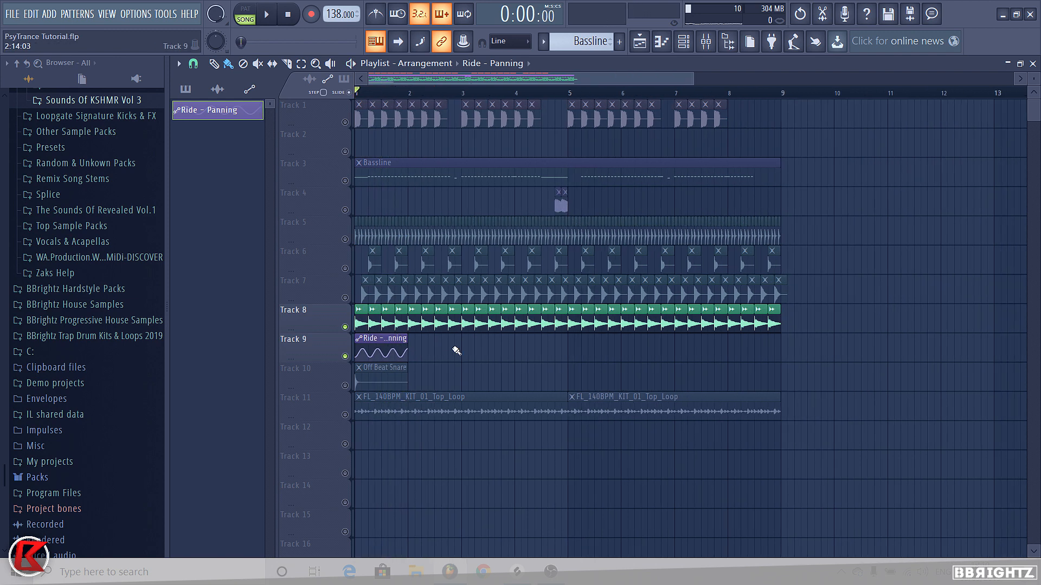
click(345, 342)
key(ctrl+b)
key(ctrl+b)
key(ctrl+b)
key(ctrl+b)
key(ctrl+b)
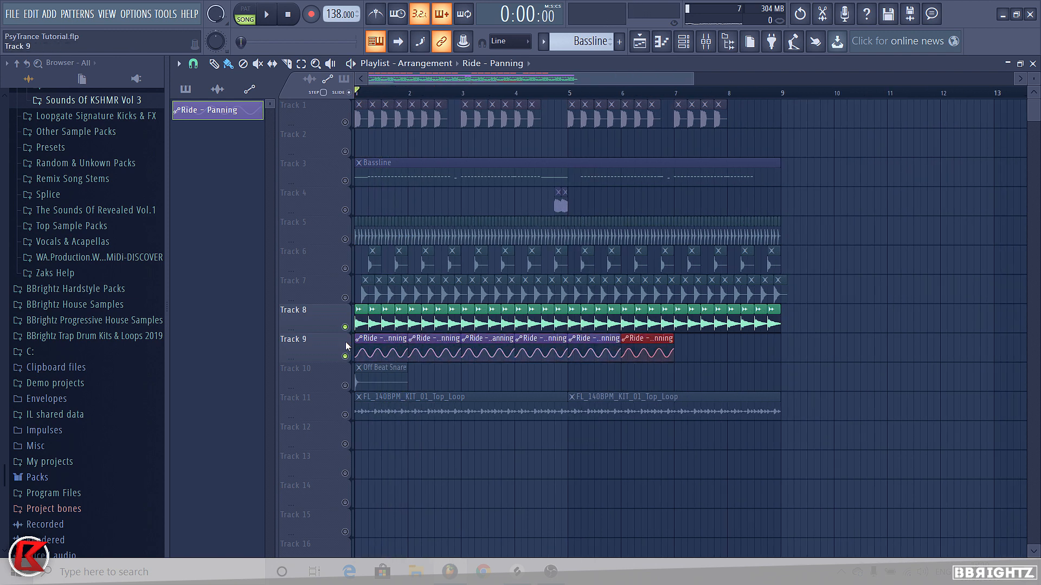
Audition the panned Ride, unmute the open hat, snare, closed hat and kick tracks, and play them together
key(space)
key(space)
click(344, 298)
click(344, 268)
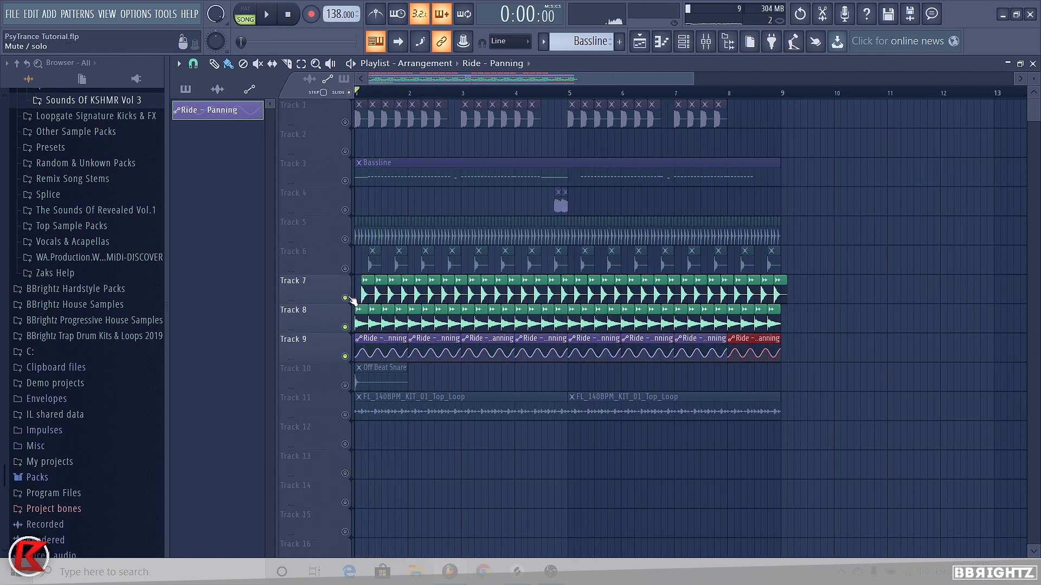
click(345, 239)
click(345, 122)
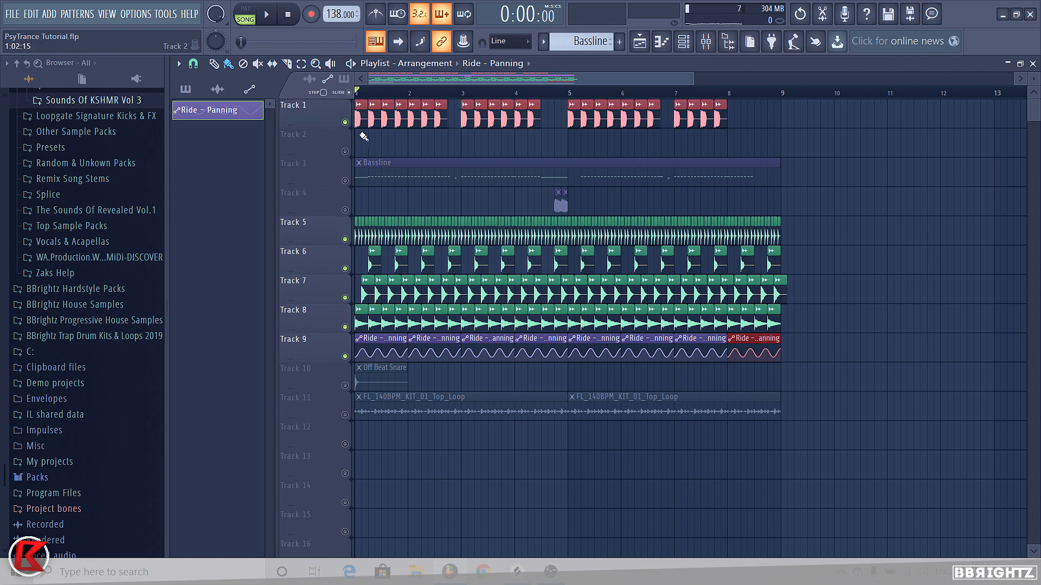
key(space)
key(space)
Unsolo the Ride insert in the mixer, lower its volume slightly and listen to the full drum section
click(706, 41)
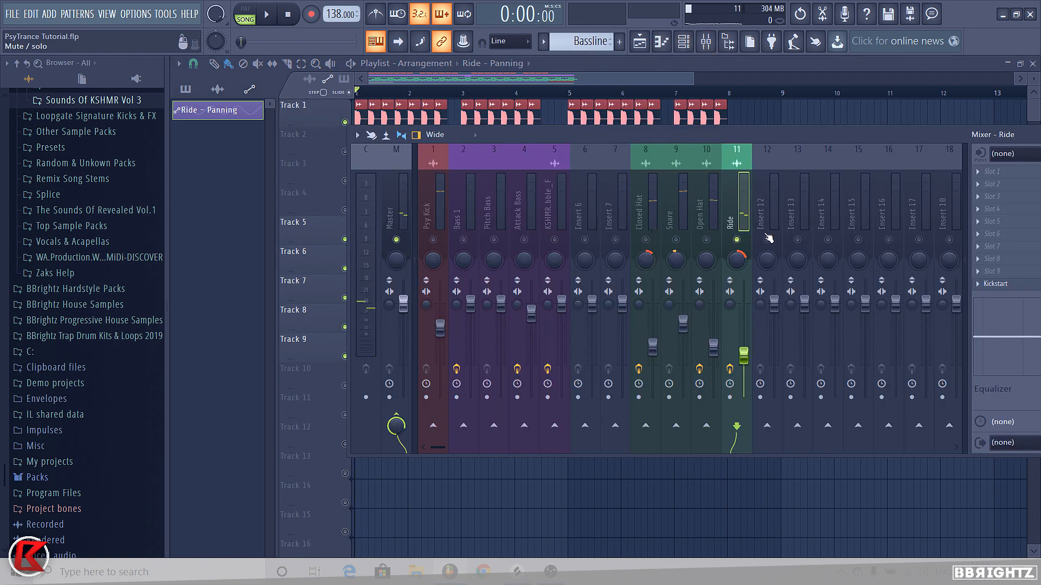
right_click(736, 239)
key(space)
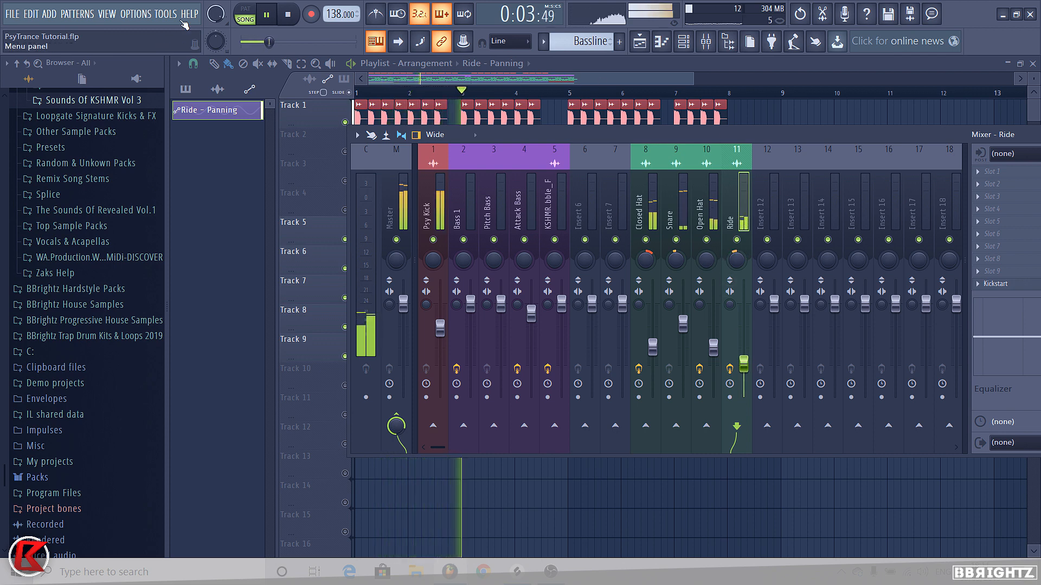
click(403, 303)
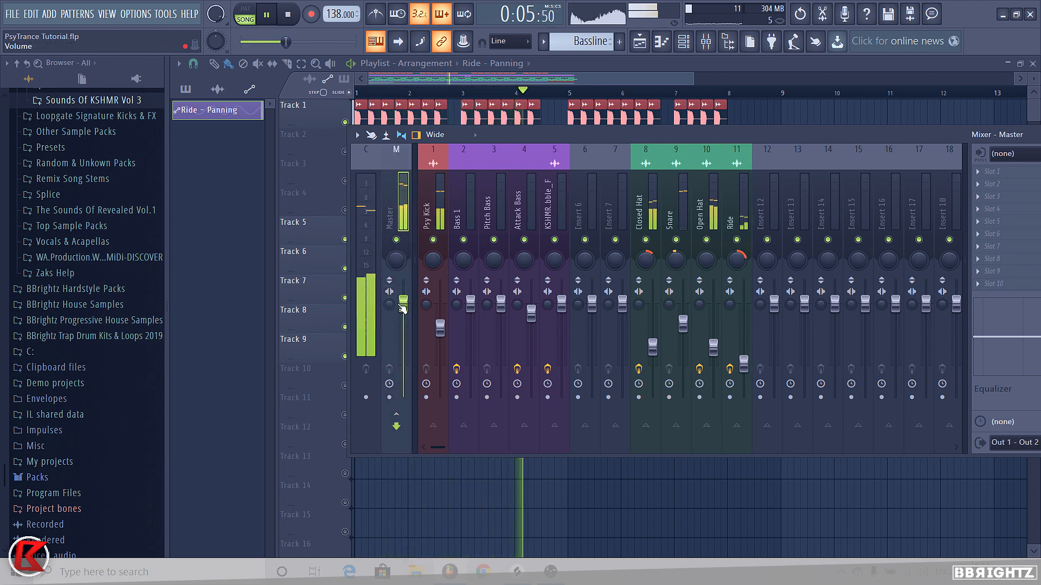
key(F9)
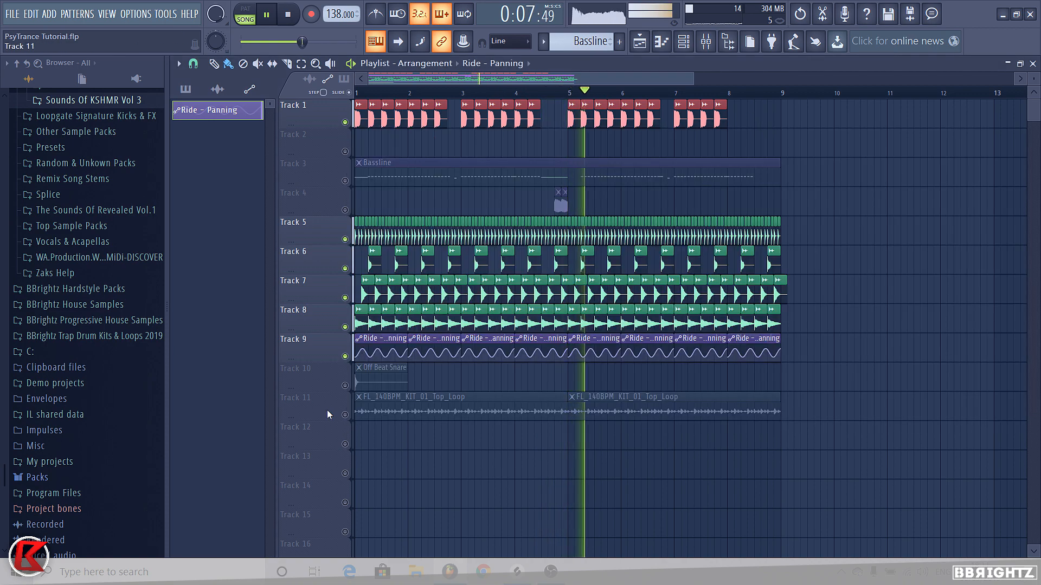
key(space)
Move both FL_140BPM_KIT_01_Top_Loop clips to Track 14 and solo Track 10 with the Off Beat Snare
scroll(372, 406, down, 3)
drag(441, 310, 441, 400)
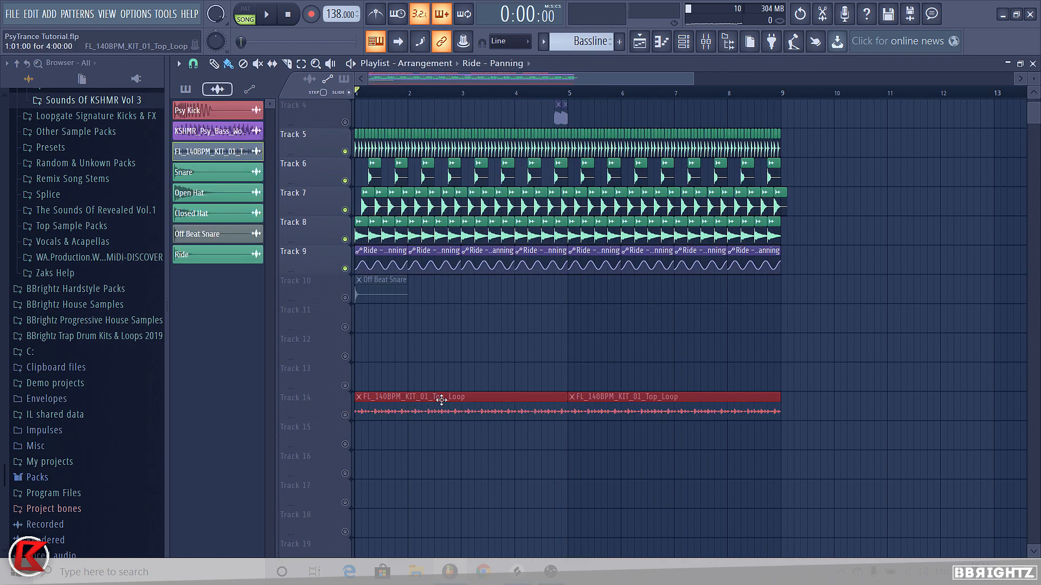
right_click(345, 298)
Shorten the Off Beat Snare clip and arrange four copies as two off-beat pairs in bar 1 of Track 10
scroll(361, 297, up, 3)
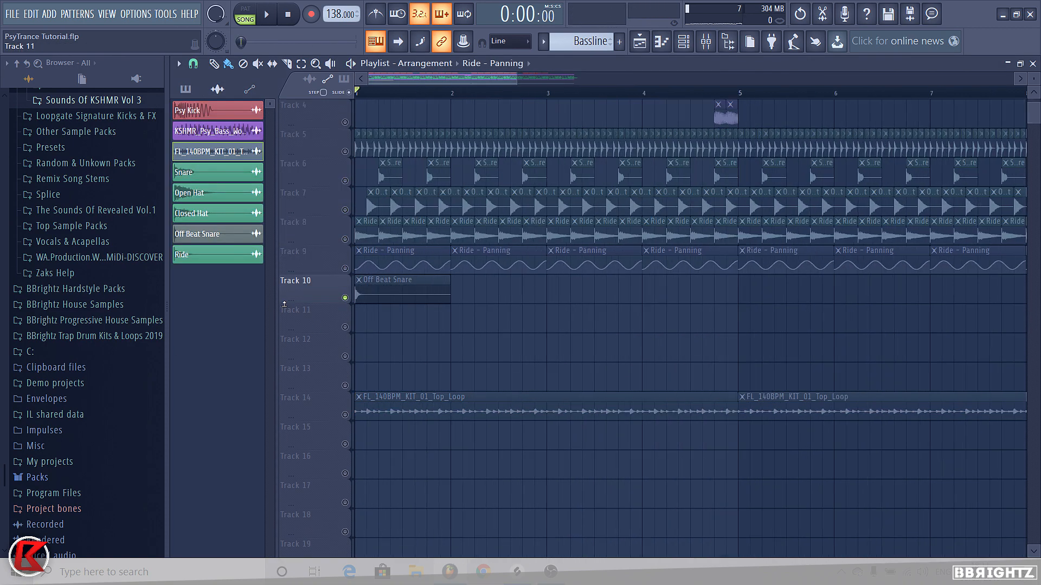
double_click(385, 296)
key(Escape)
scroll(326, 339, up, 1)
drag(397, 319, 401, 296)
right_click(397, 296)
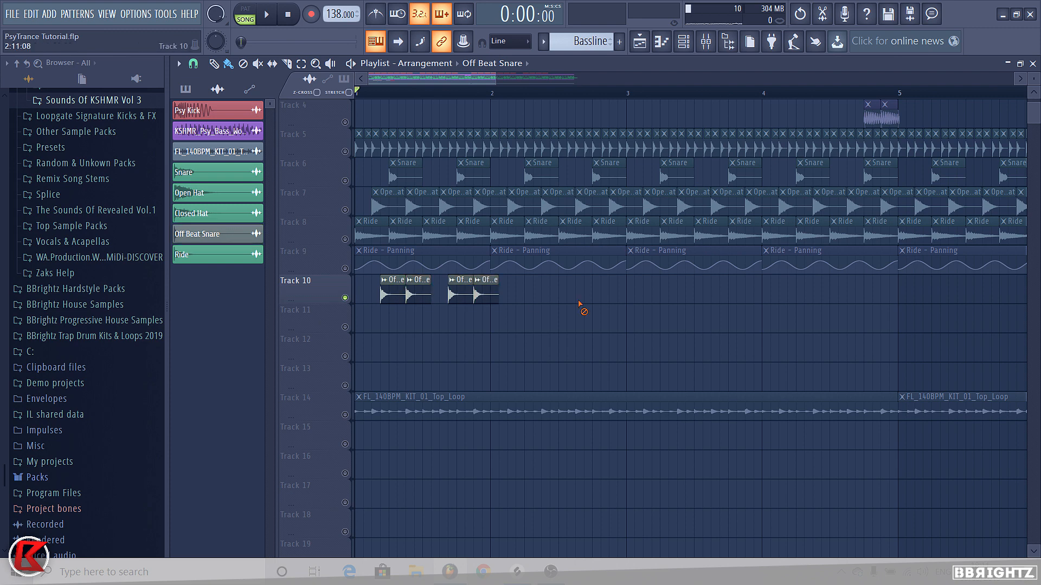
Recolor the Off Beat Snare clips with the same green as the other drum clips
click(482, 281)
click(500, 334)
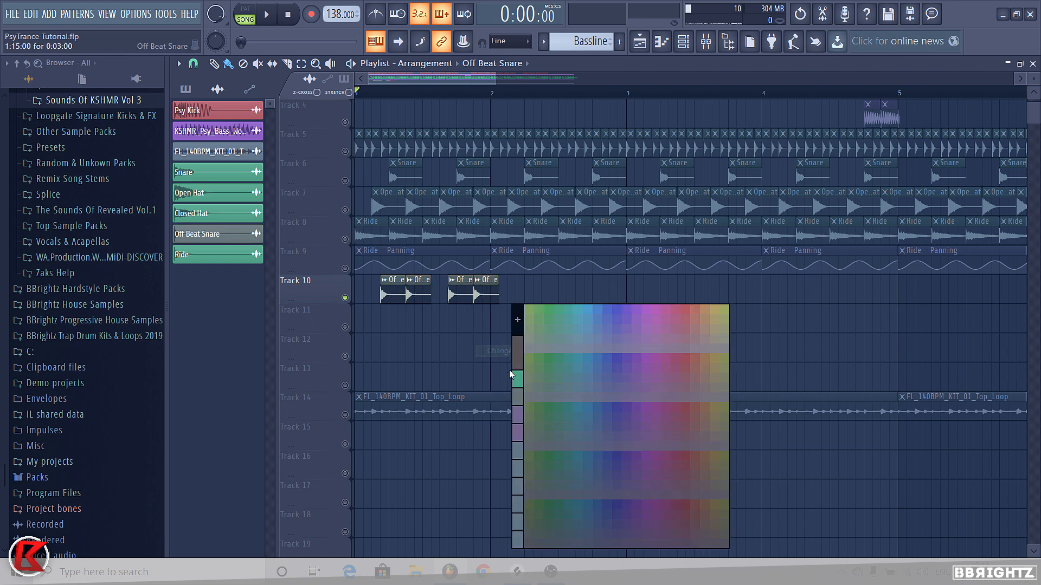
click(515, 374)
Route the Off Beat Snare to mixer insert 12, lower its volume and audition it
click(705, 42)
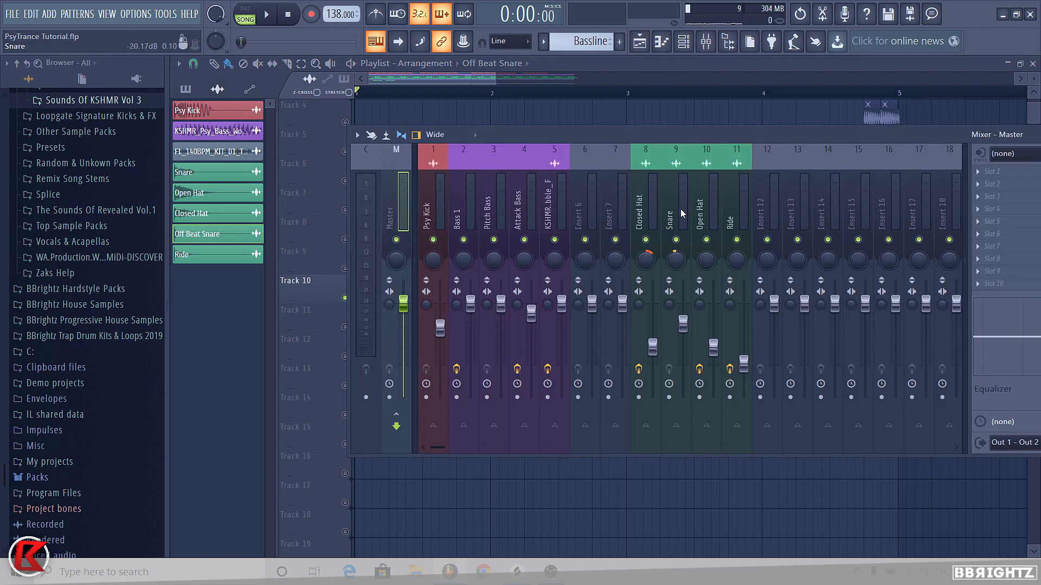
click(761, 209)
drag(772, 308, 773, 333)
key(space)
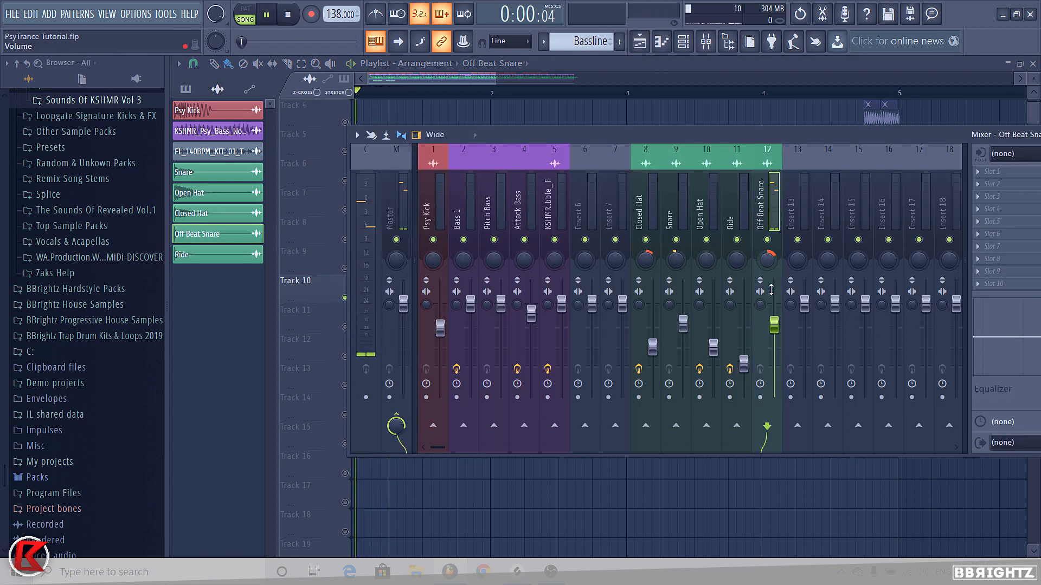
key(space)
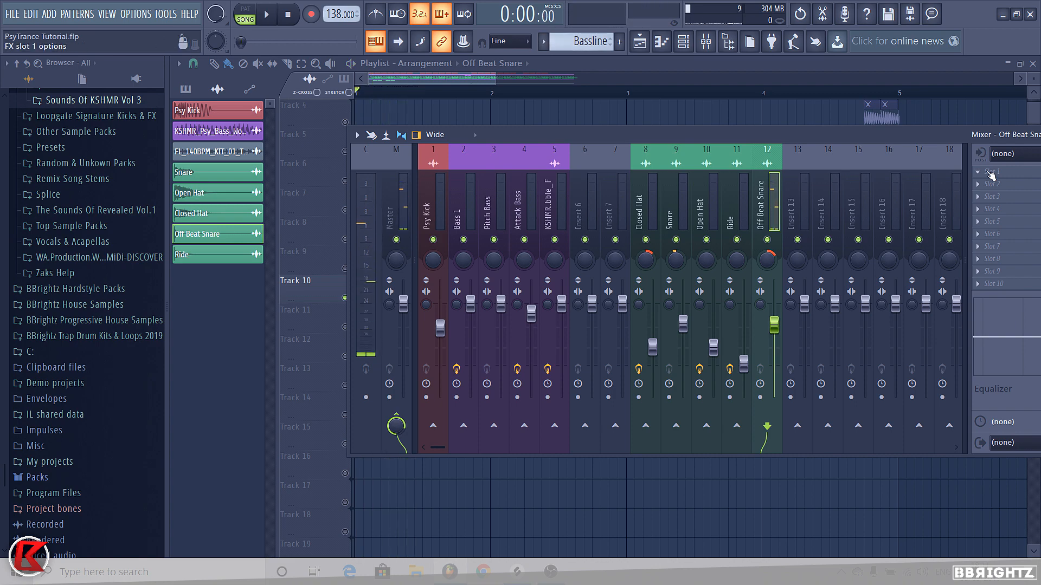
Add Fruity Parametric EQ 2 with the 20Hz + 18kHz cut preset, high-pass at about 183 Hz, and set the insert volume to 72%
click(989, 172)
click(720, 112)
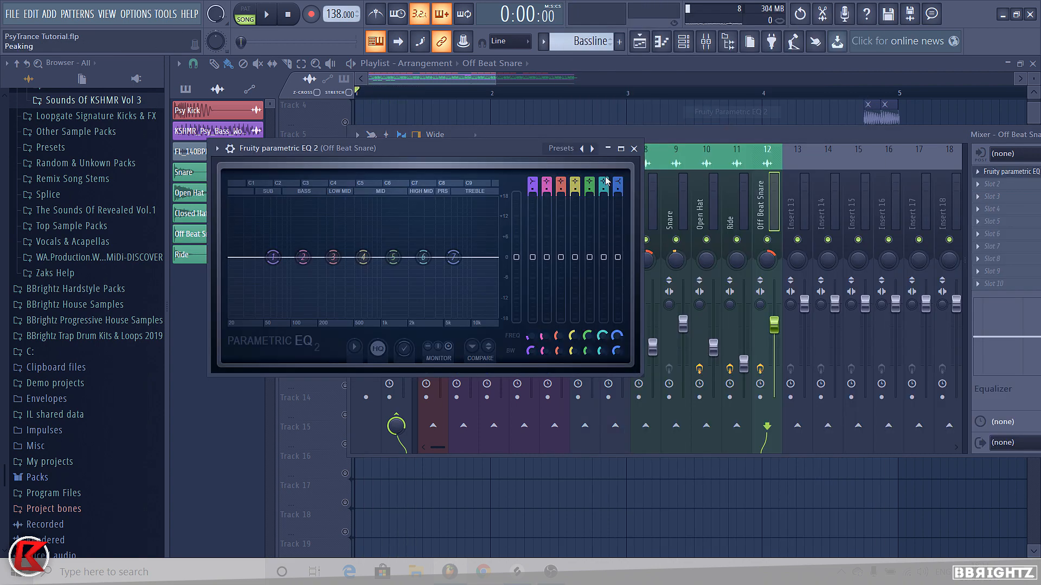
click(594, 150)
key(space)
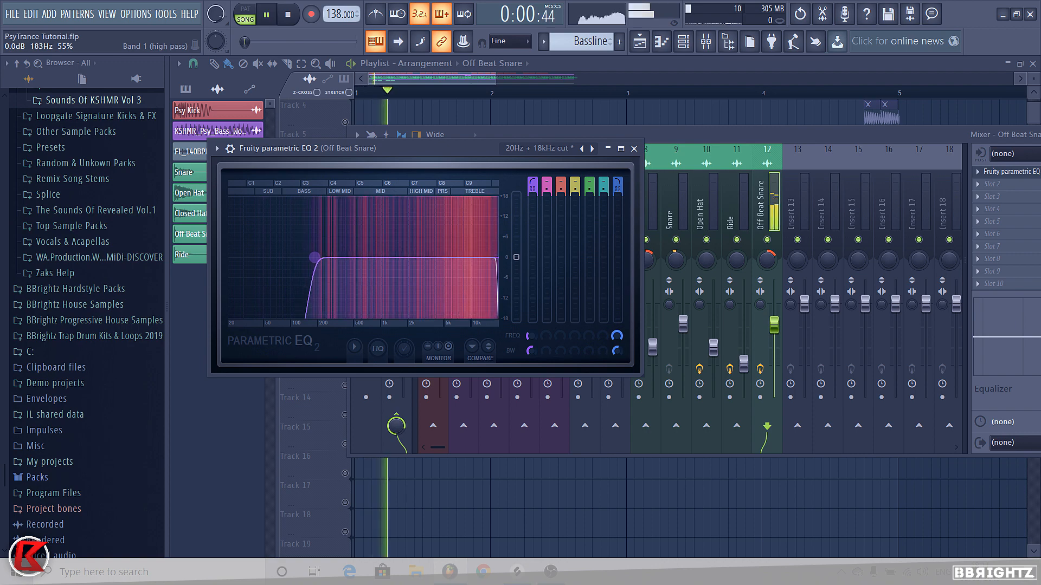
key(space)
click(634, 148)
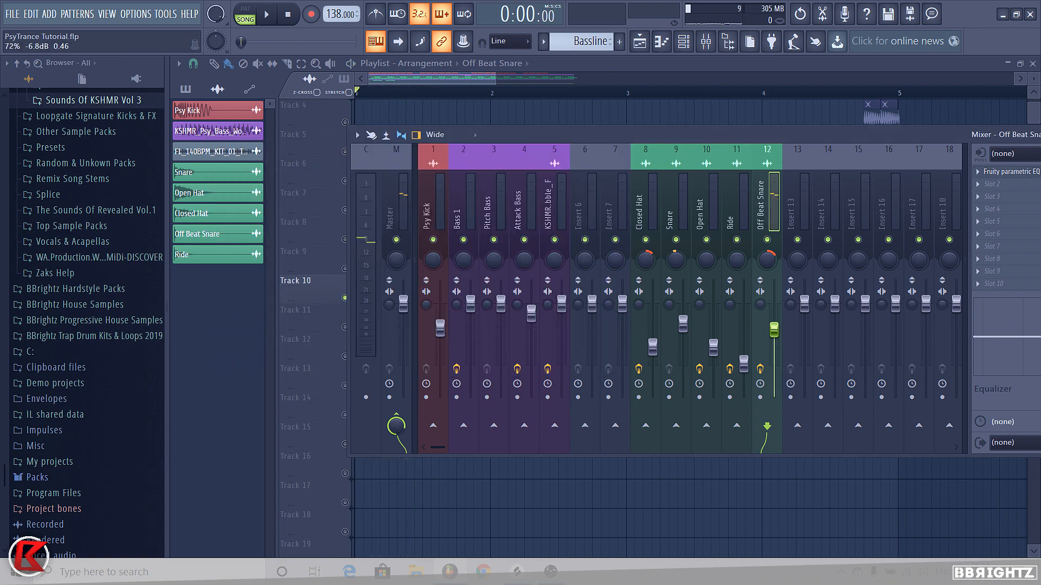
Add Kickstart to slot 10 of the Off Beat Snare insert with the fourth curve and audition it
click(1032, 267)
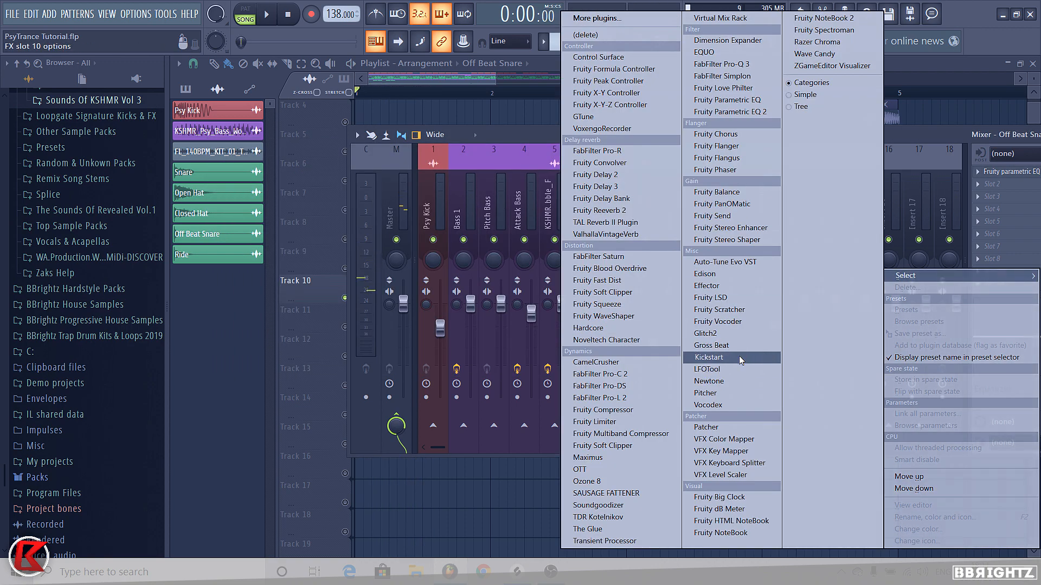
click(710, 357)
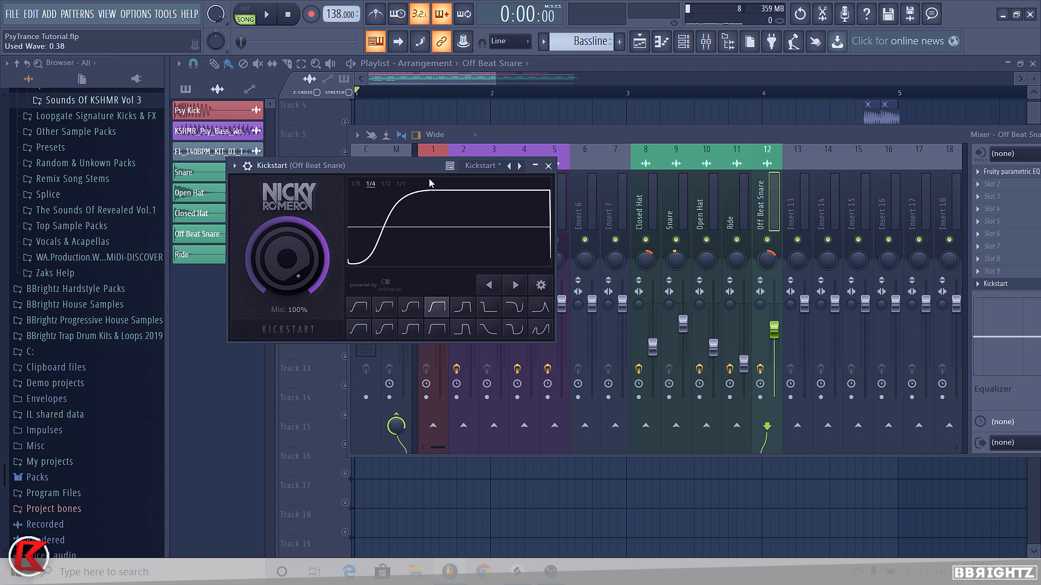
click(489, 120)
key(space)
key(space)
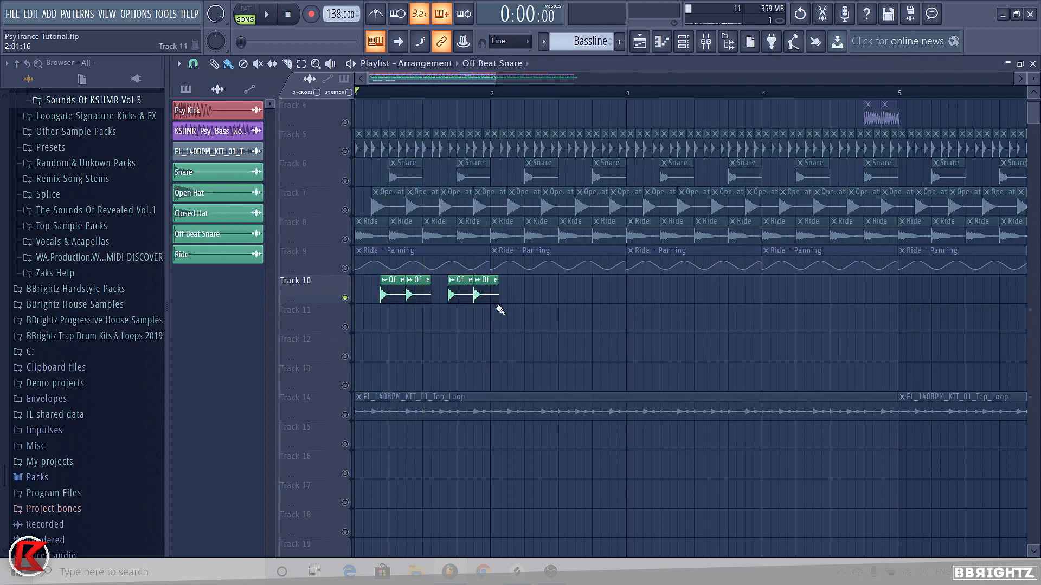
Select the four Off Beat Snare clips, unmute Tracks 5 to 9 and play them together
drag(510, 314, 400, 293)
click(344, 268)
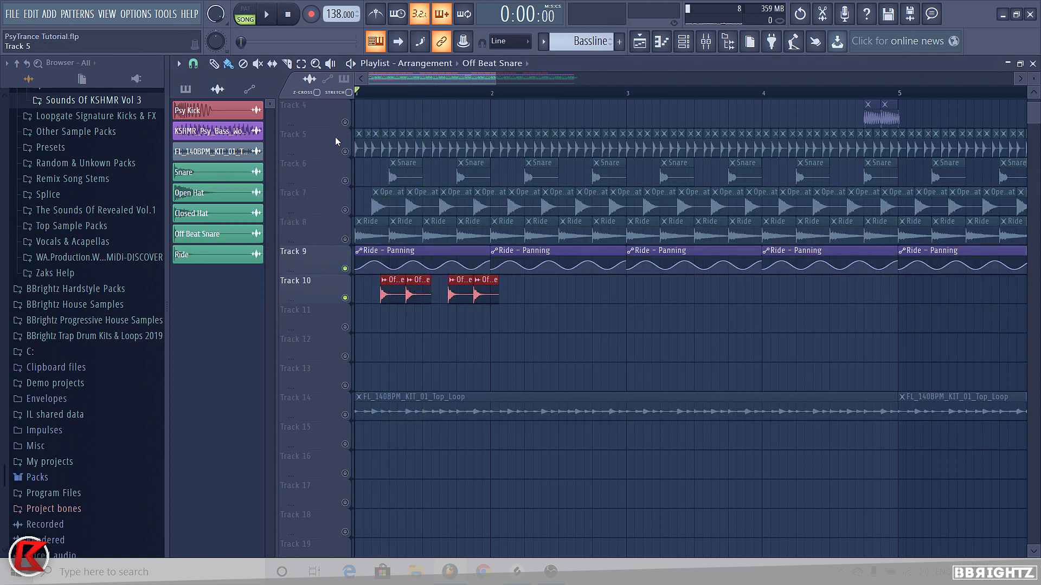
click(345, 151)
click(345, 180)
click(345, 210)
click(345, 240)
key(space)
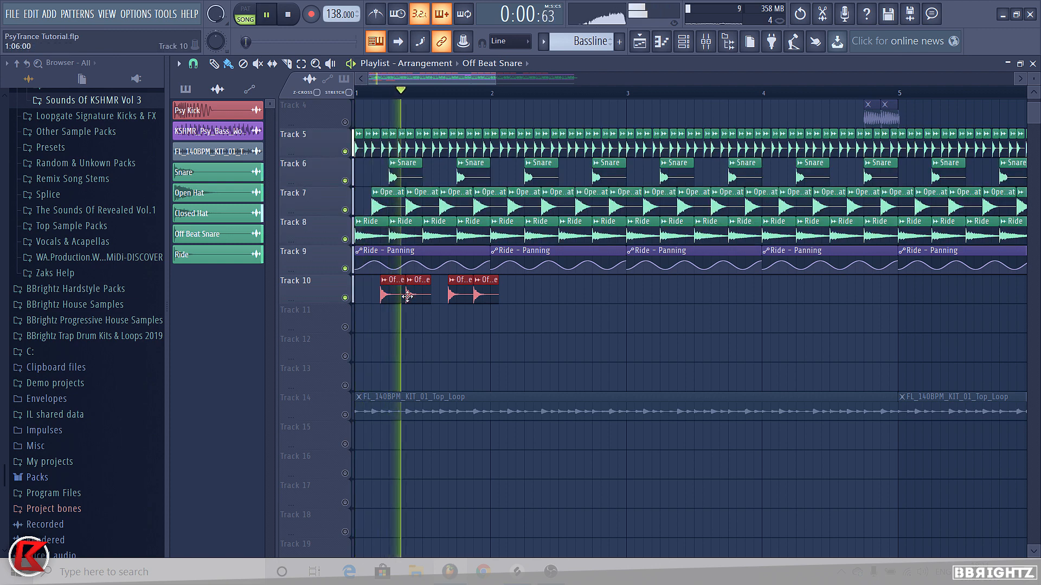
Duplicate the four Off Beat Snare clips into bar 2, shift the last pair slightly earlier and replay the section
key(ctrl+b)
click(635, 327)
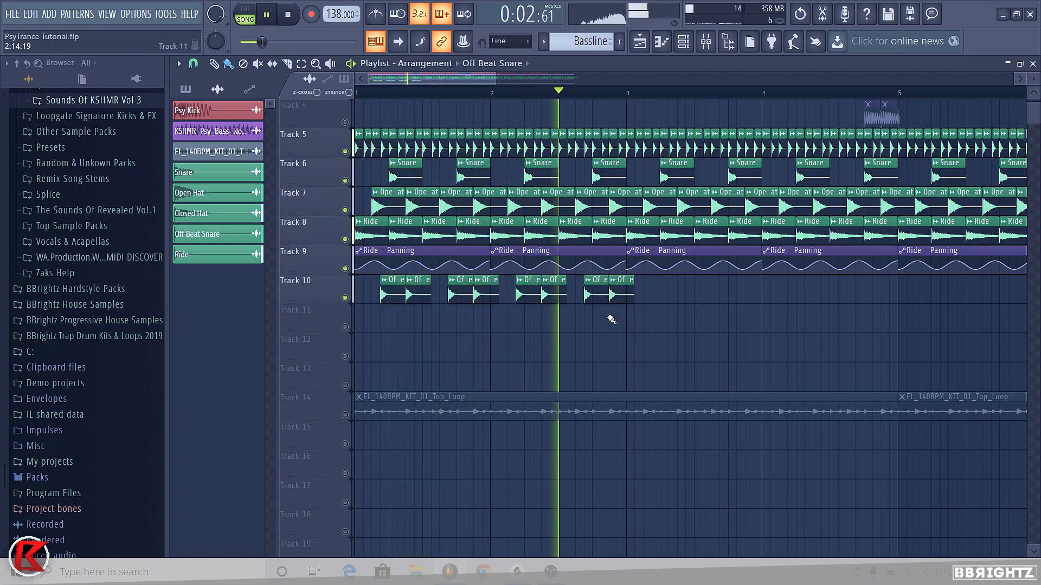
key(space)
key(space)
Select the two-bar Off Beat Snare pattern and duplicate it over bars 3 and 4
drag(595, 295, 374, 276)
key(ctrl+b)
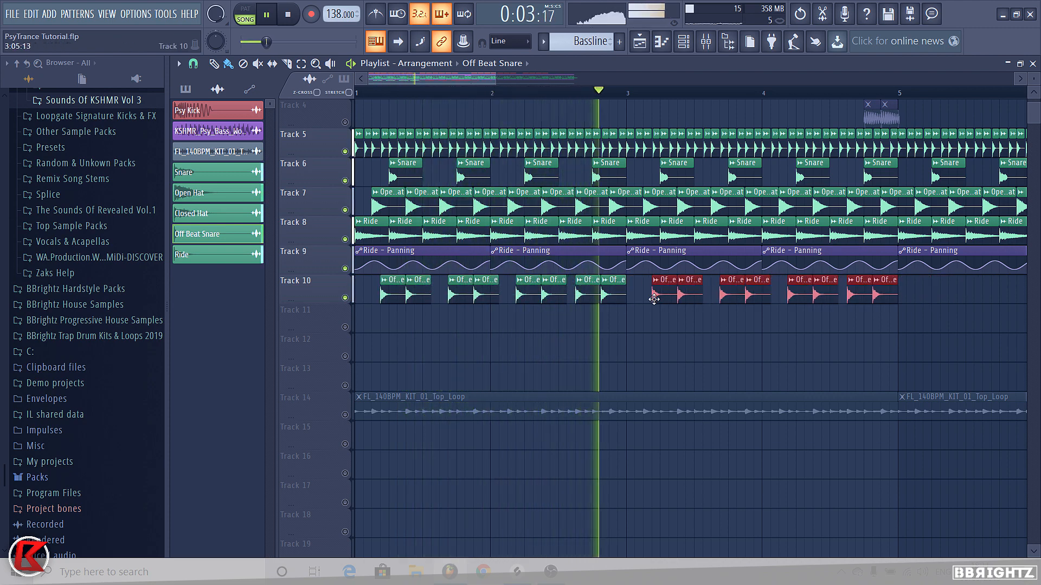
scroll(466, 311, down, 3)
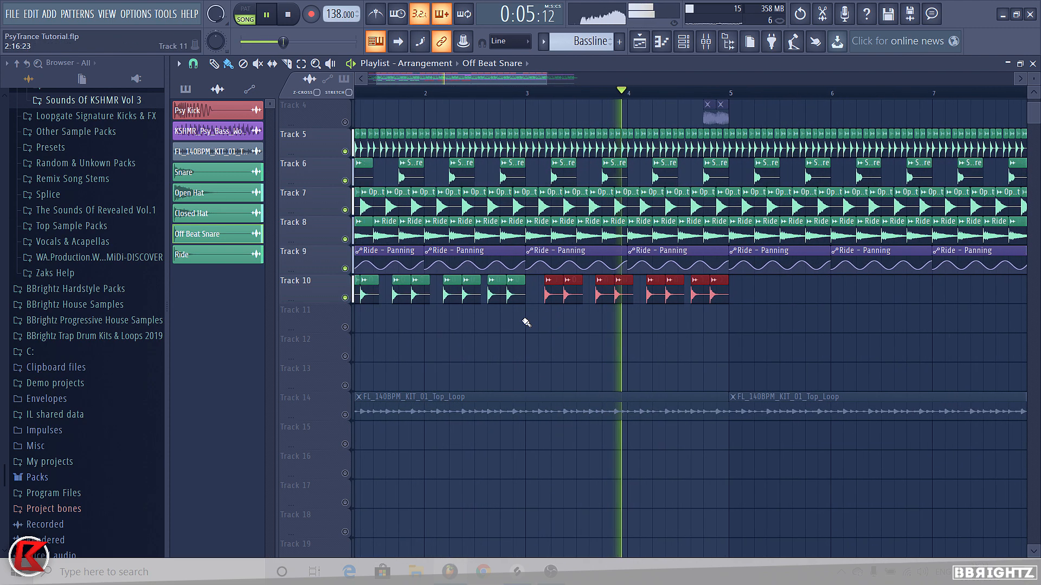
click(523, 324)
Copy the four-bar Off Beat Snare pattern over bars 5 to 8, play it from the start and clear the selection
scroll(522, 324, up, 1)
scroll(742, 327, down, 2)
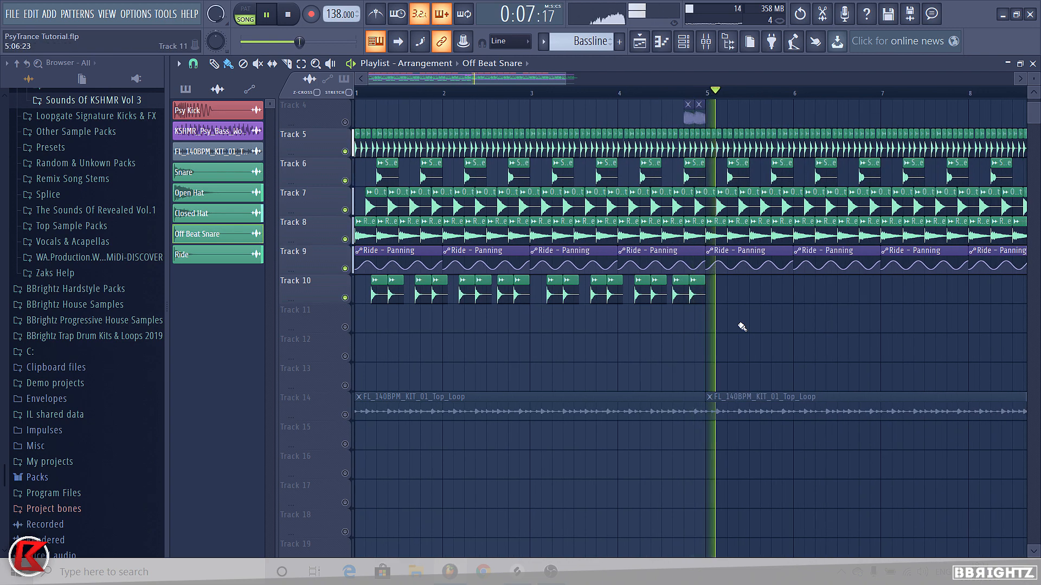
drag(742, 327, 374, 274)
drag(749, 288, 728, 289)
key(space)
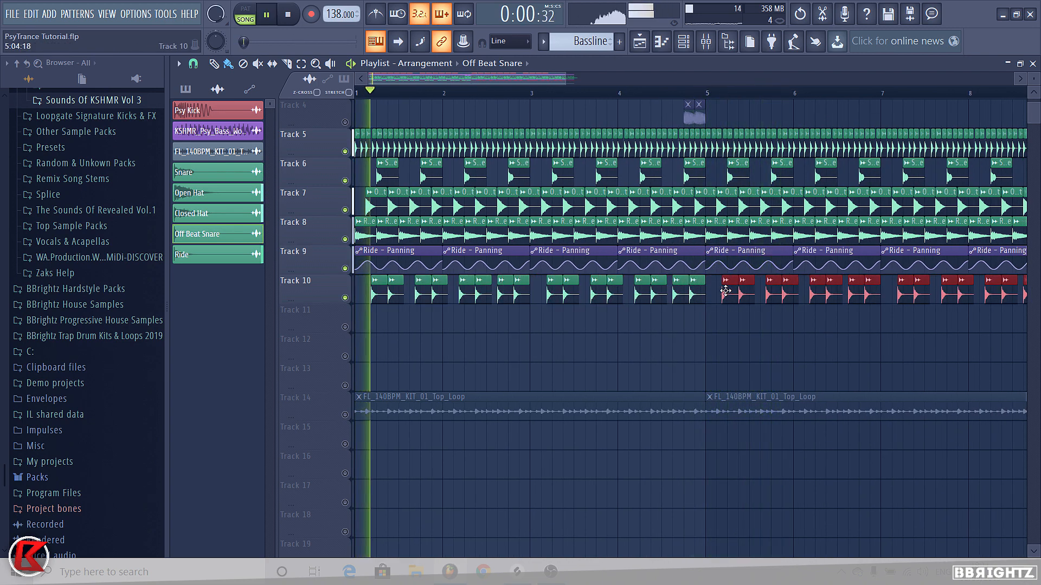
key(ctrl+d)
scroll(732, 287, down, 3)
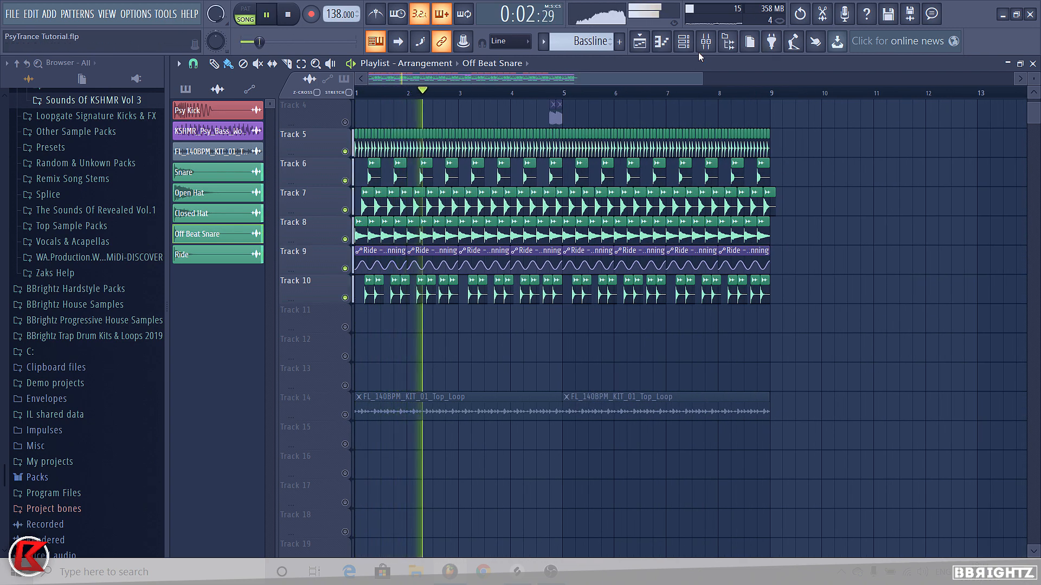
Select the mixer tracks Closed Hat to Off Beat Snare and lower them together until Off Beat Snare sits at 33%
scroll(345, 223, up, 3)
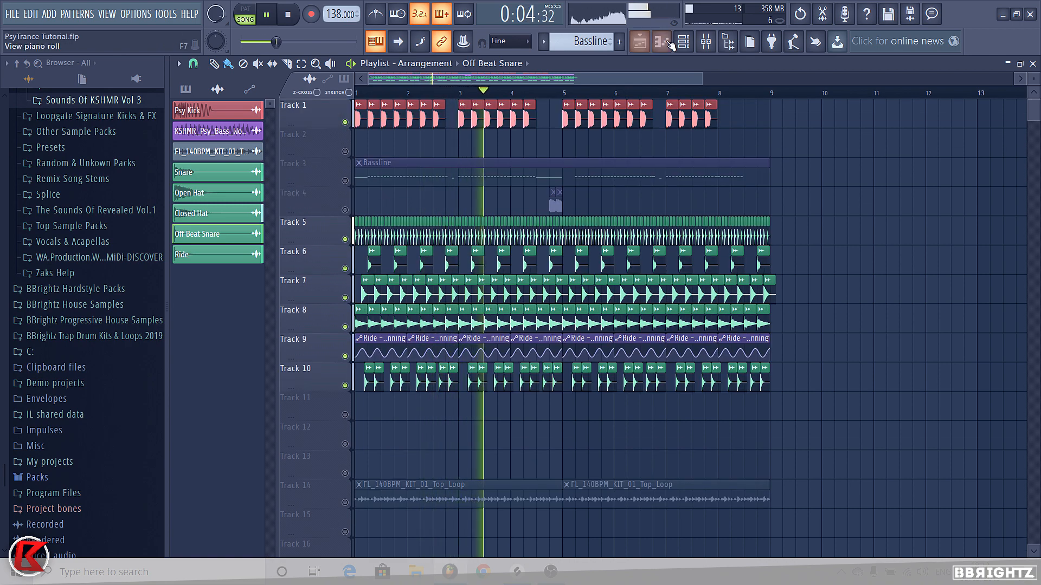
key(F9)
drag(681, 221, 764, 223)
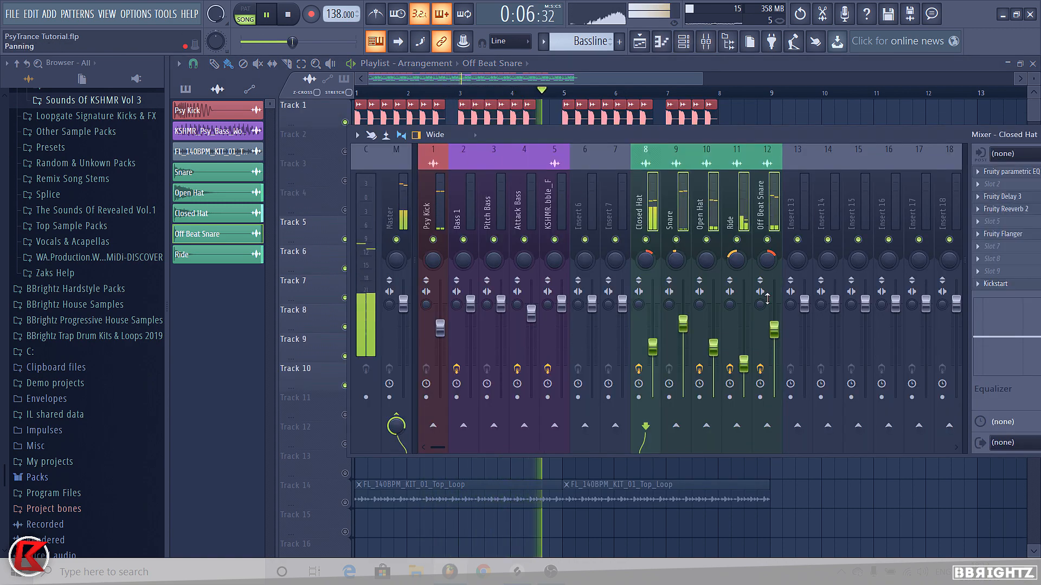
drag(774, 329, 774, 336)
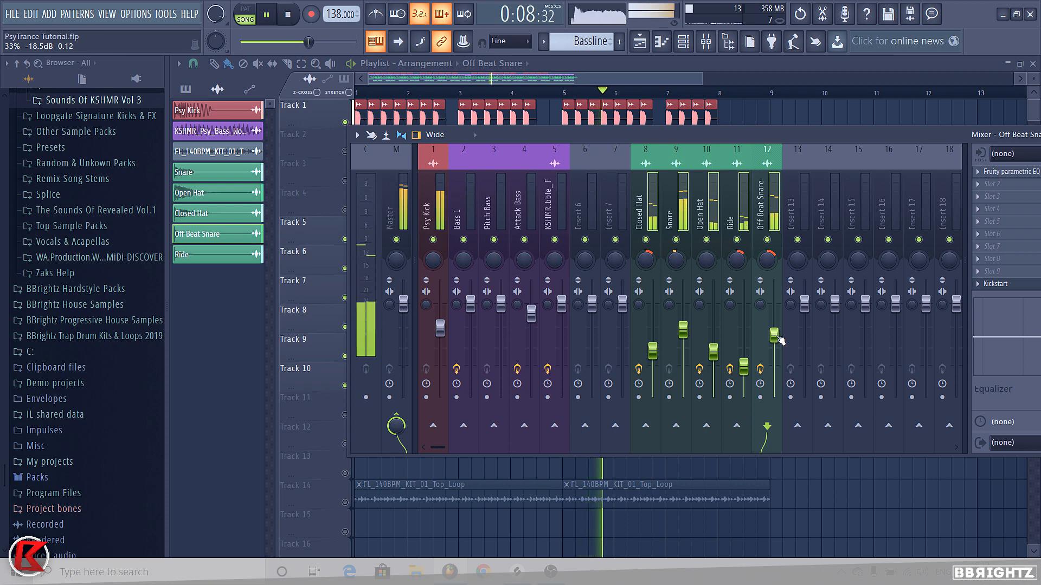
click(801, 193)
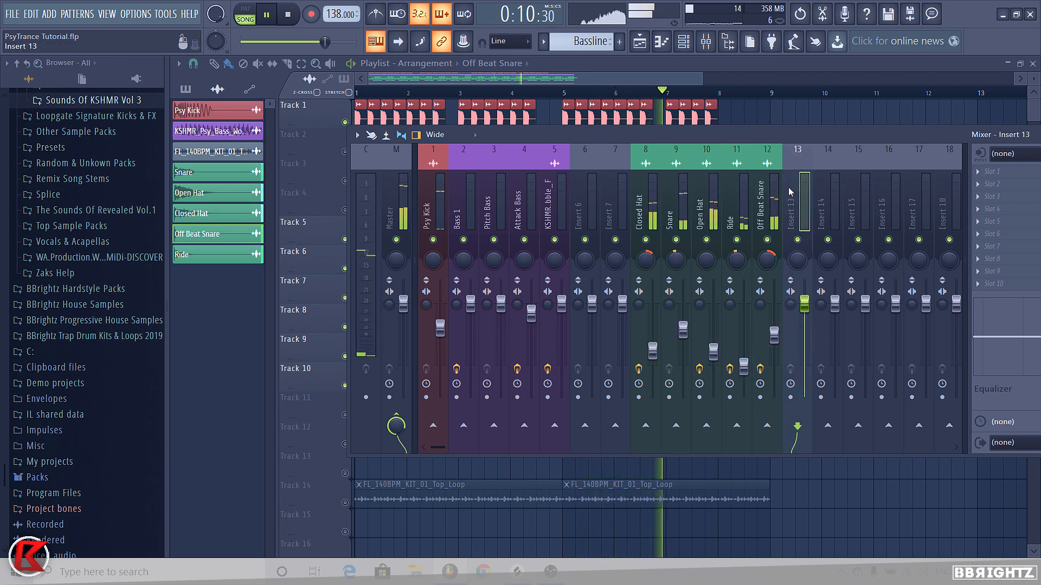
Pan the Off Beat Snare mixer track to 24% right, return to the playlist and stop playback
drag(767, 260, 767, 257)
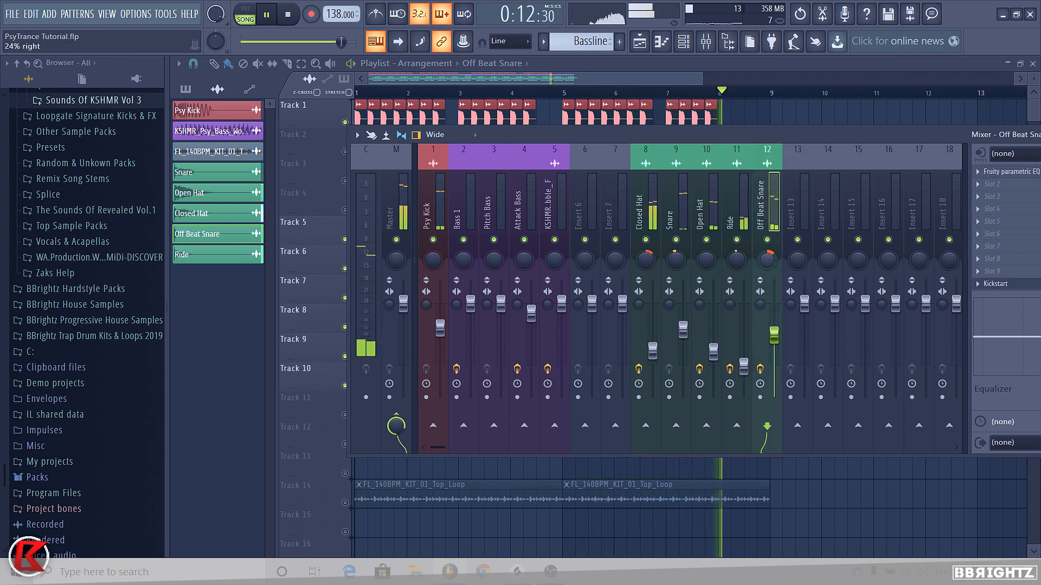
right_click(781, 117)
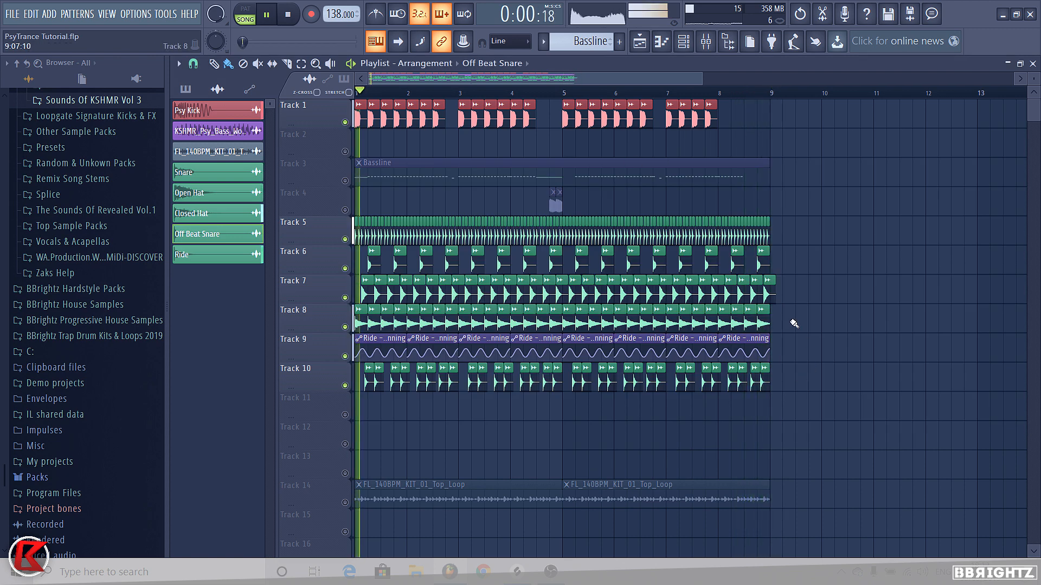
key(space)
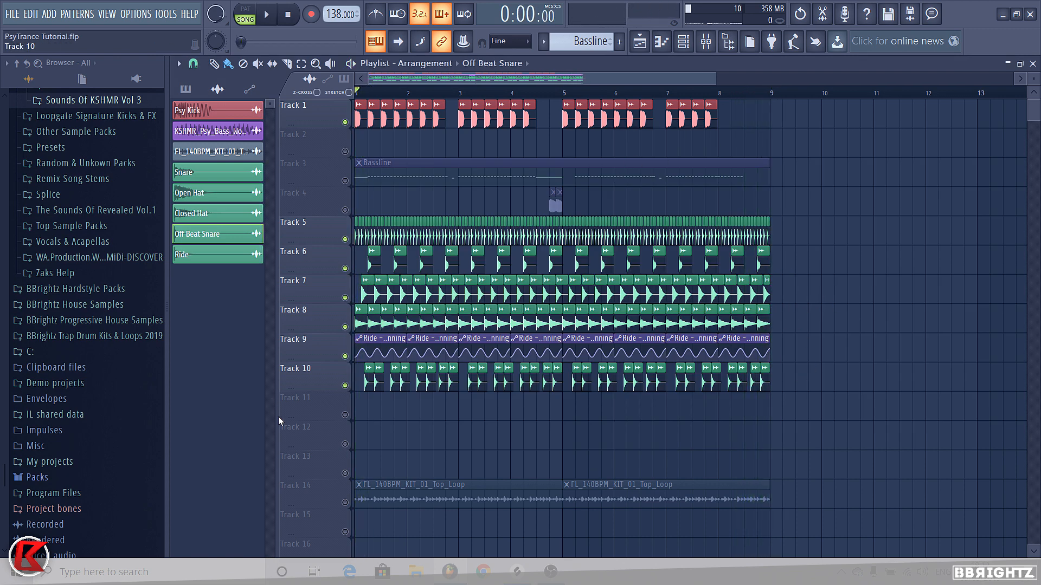
Mute Tracks 5 to 10, unmute Track 14 and both FL_140BPM_KIT_01_Top_Loop clips, and play the loop with the kick
drag(345, 245, 345, 385)
click(345, 502)
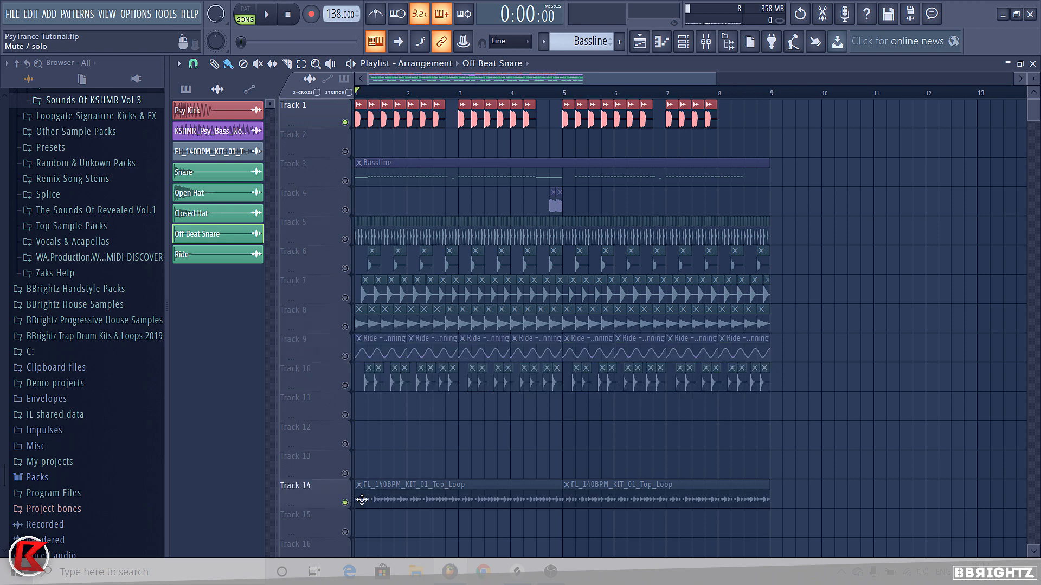
drag(610, 490, 708, 495)
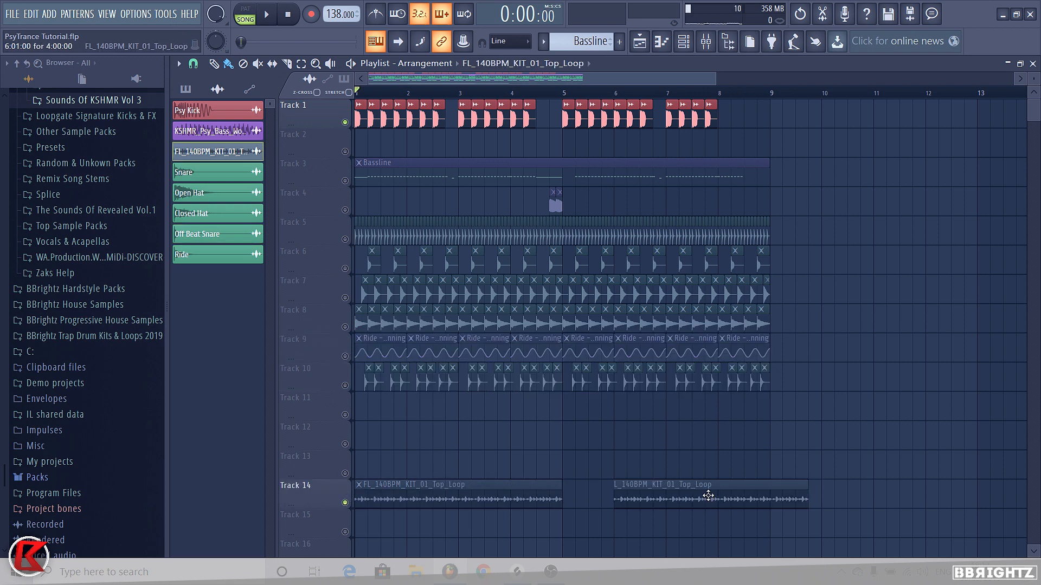
alt+right_click(665, 499)
alt+right_click(502, 498)
key(space)
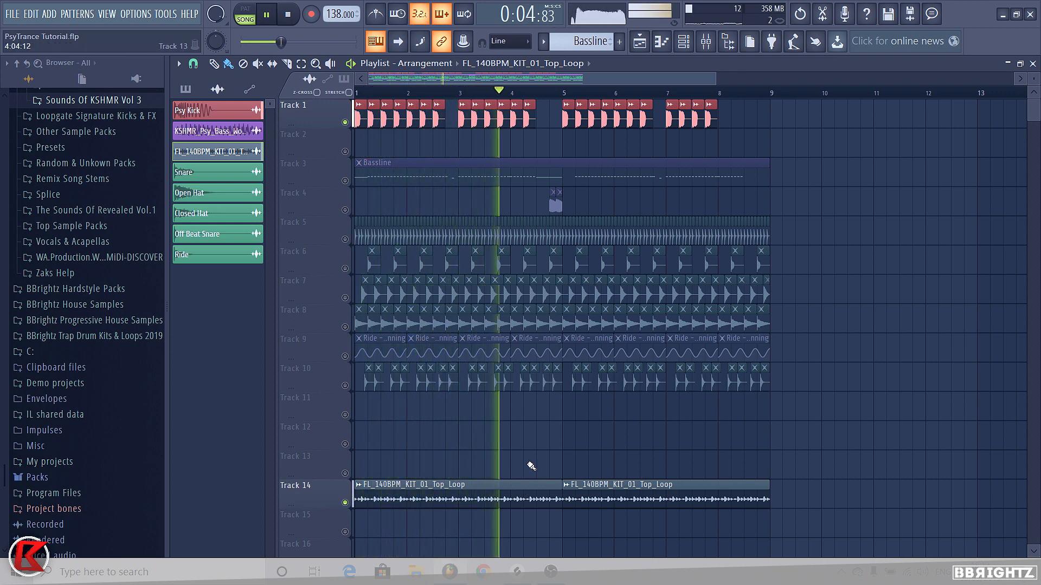
Delete the second Top_Loop clip, unmute all tracks, mute the remaining Top_Loop clip and play the drums
key(space)
right_click(588, 501)
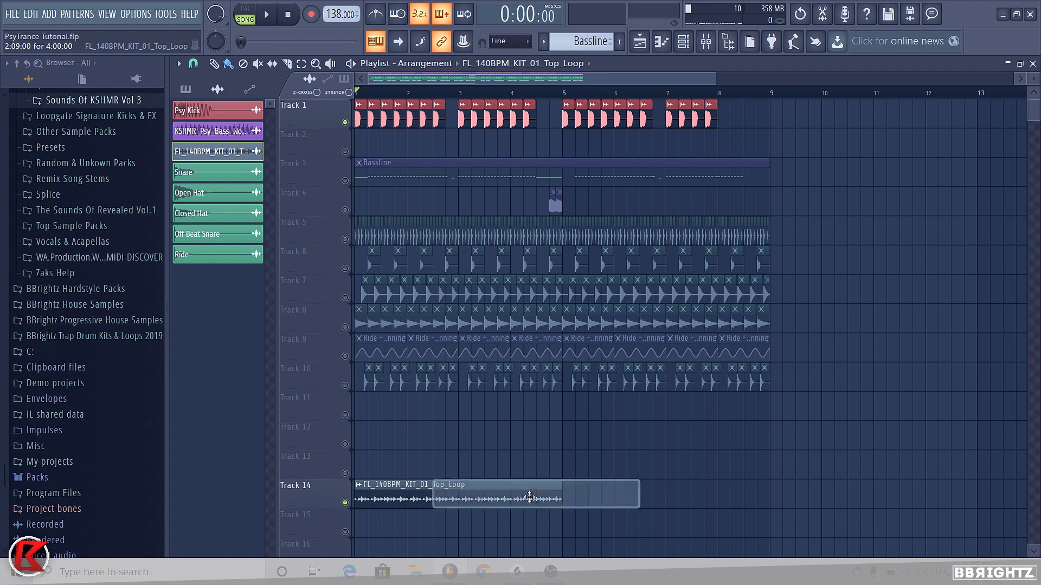
right_click(345, 502)
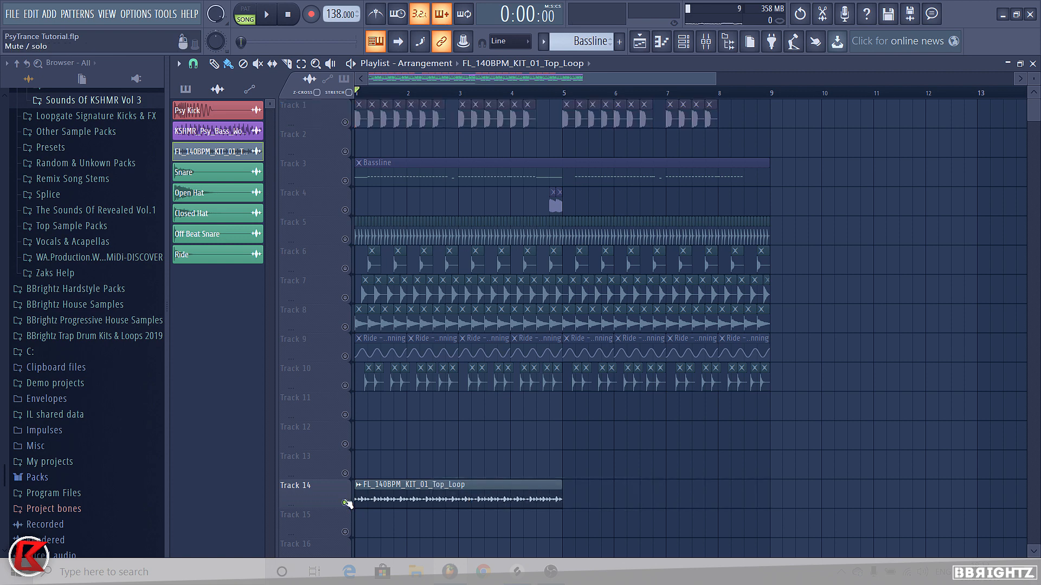
right_click(345, 503)
alt+right_click(388, 494)
key(space)
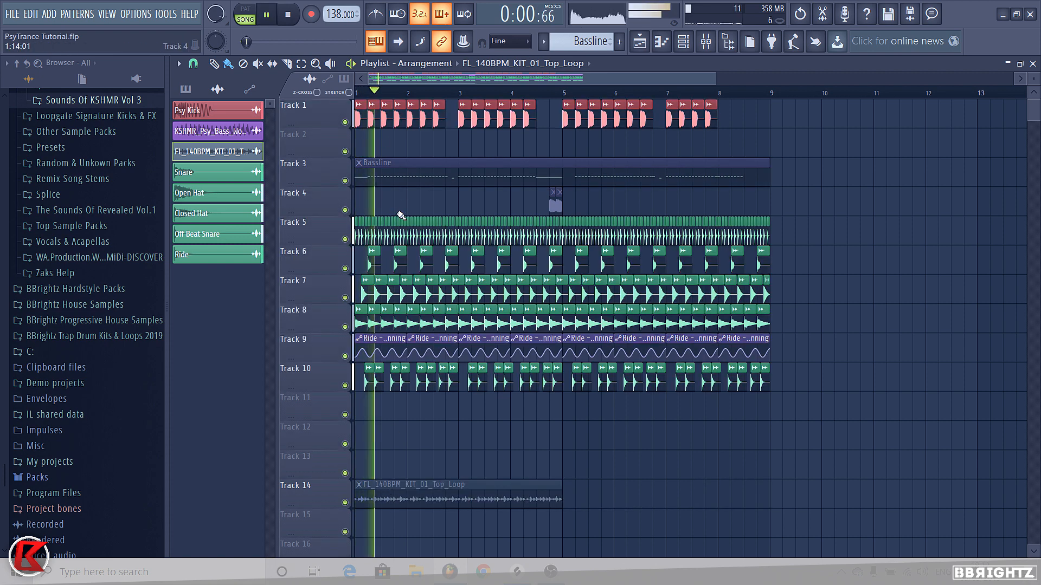
Lower the Ride mixer track's level slightly, compare the mix with the Ride off and on, and stop playback
key(F9)
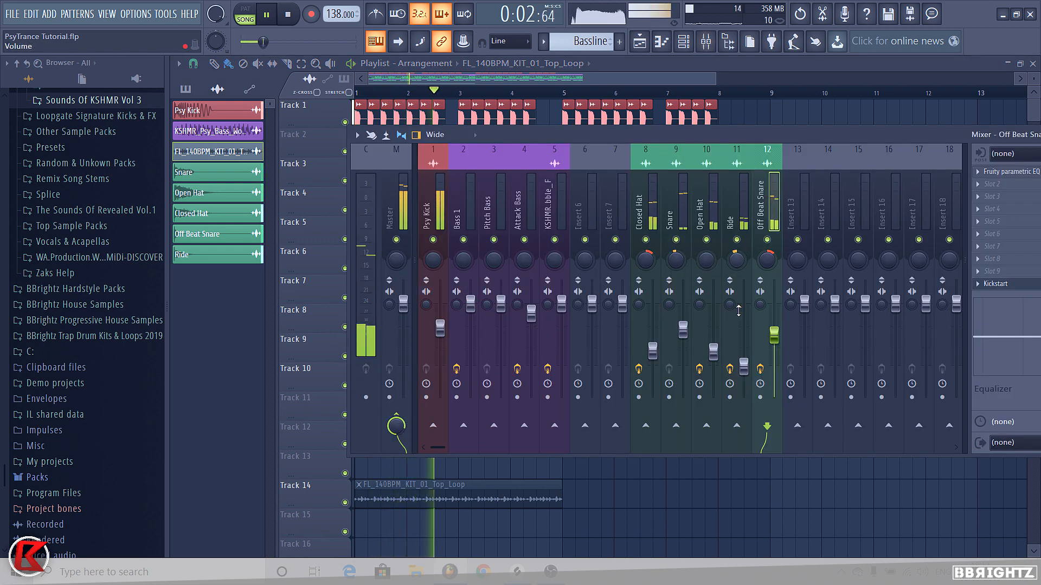
drag(743, 366, 743, 375)
click(736, 239)
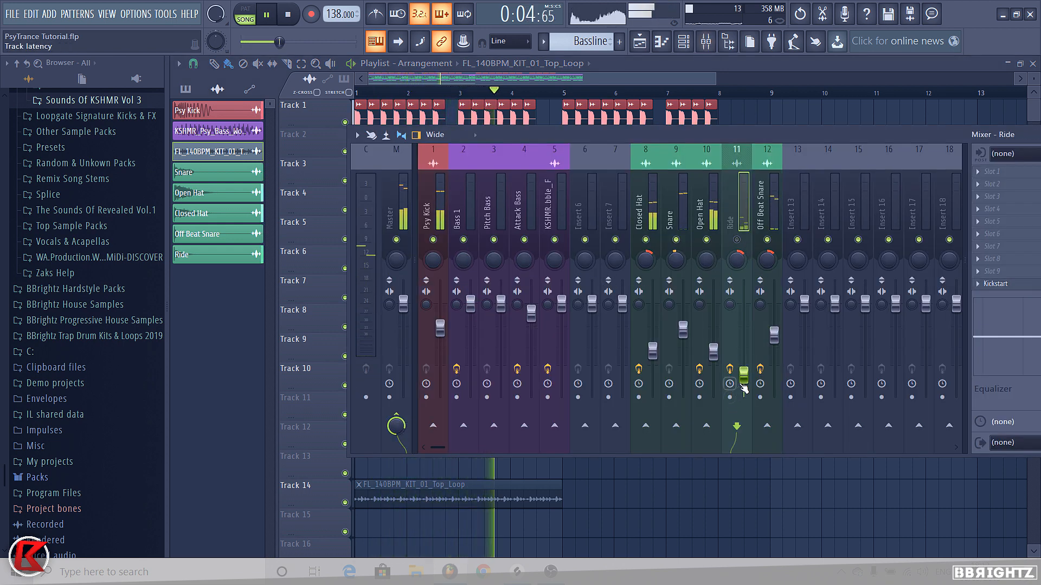
click(736, 239)
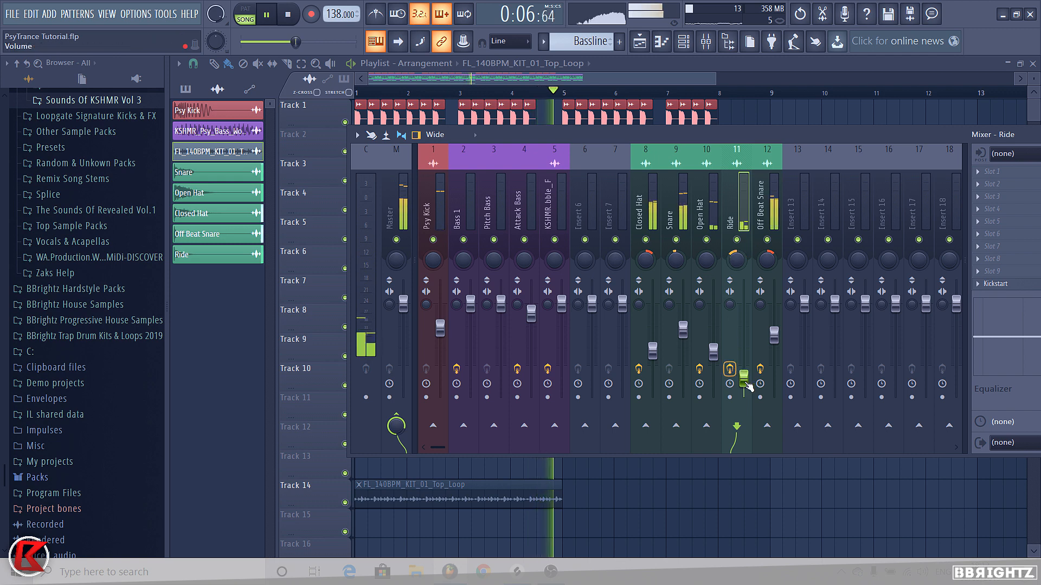
key(space)
key(F9)
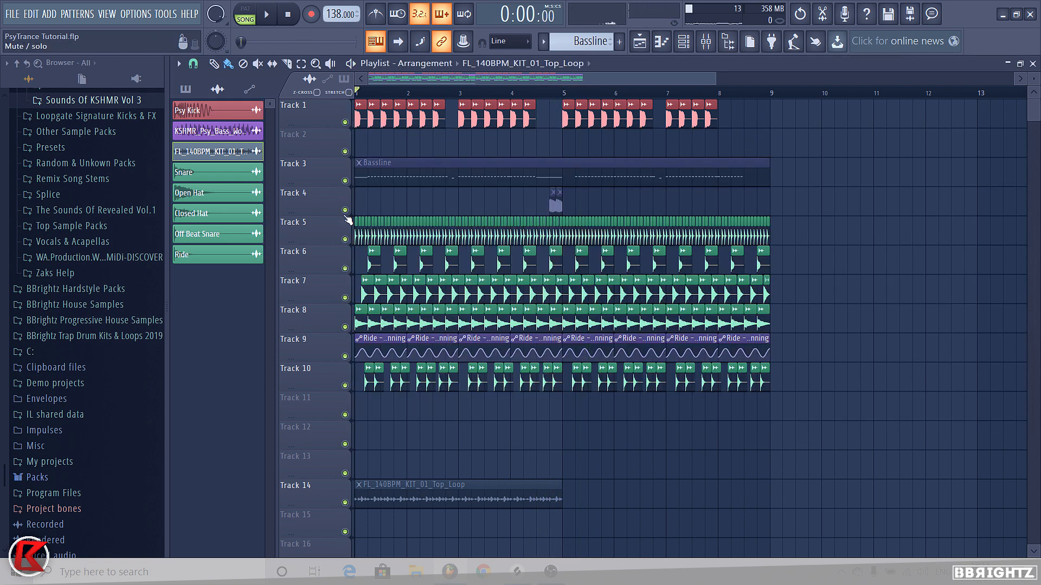
Play the drums together with the bassline and check the mixer levels
key(space)
key(F9)
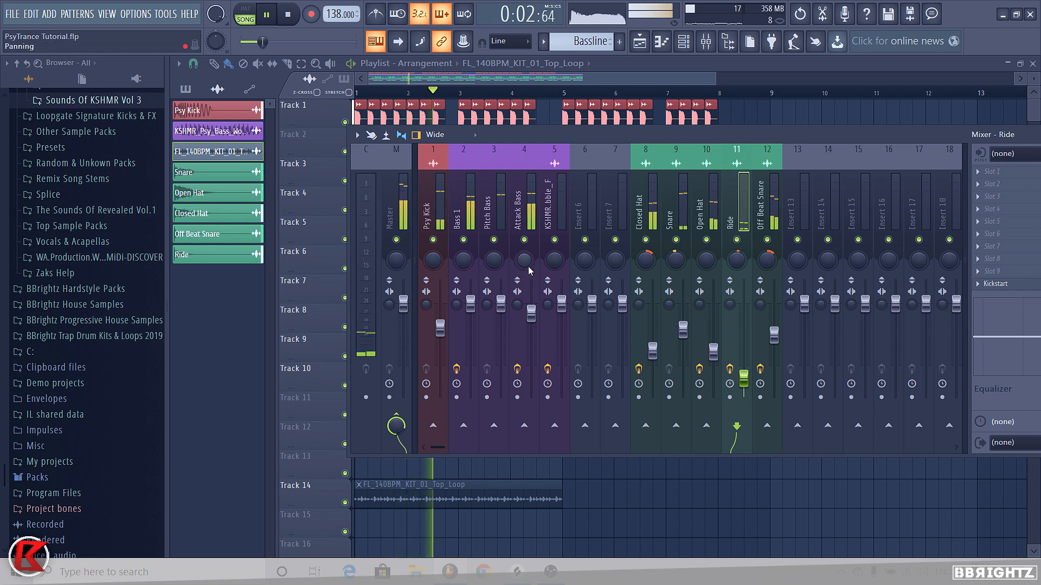
key(F9)
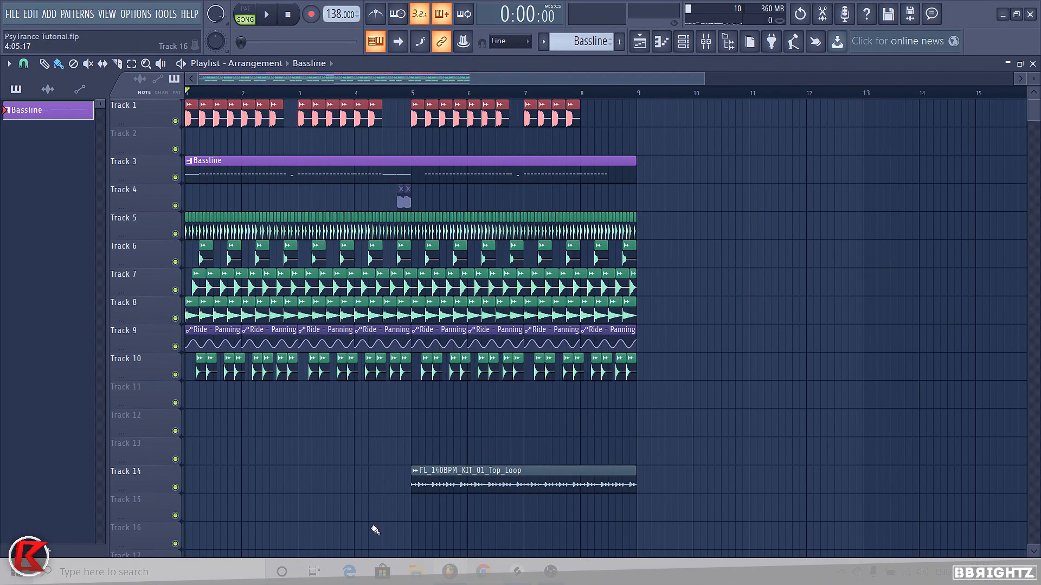
drag(369, 459, 760, 533)
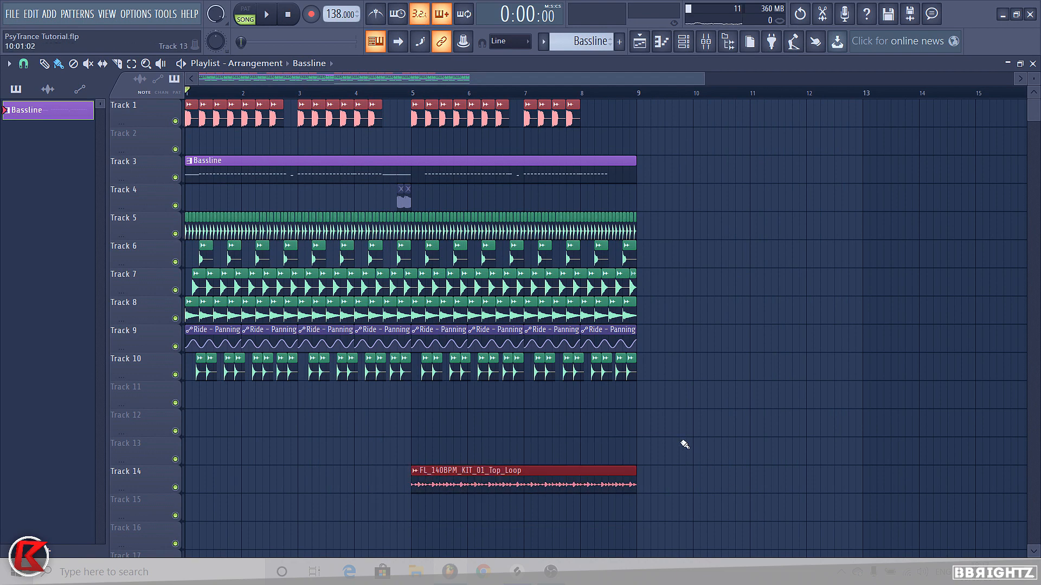
scroll(523, 449, down, 3)
scroll(522, 448, up, 3)
drag(770, 435, 415, 227)
ctrl+click(836, 238)
scroll(267, 301, up, 2)
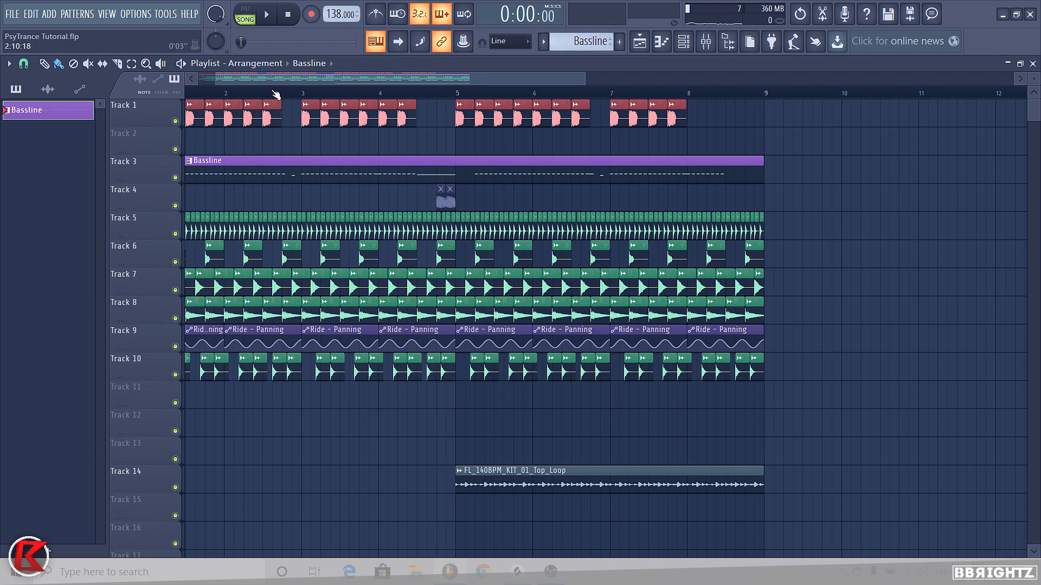
drag(276, 95, 149, 96)
drag(494, 94, 187, 130)
ctrl+click(496, 473)
ctrl+click(446, 454)
mouse_move(497, 95)
mouse_down()
mouse_move(779, 449)
mouse_move(766, 438)
mouse_up()
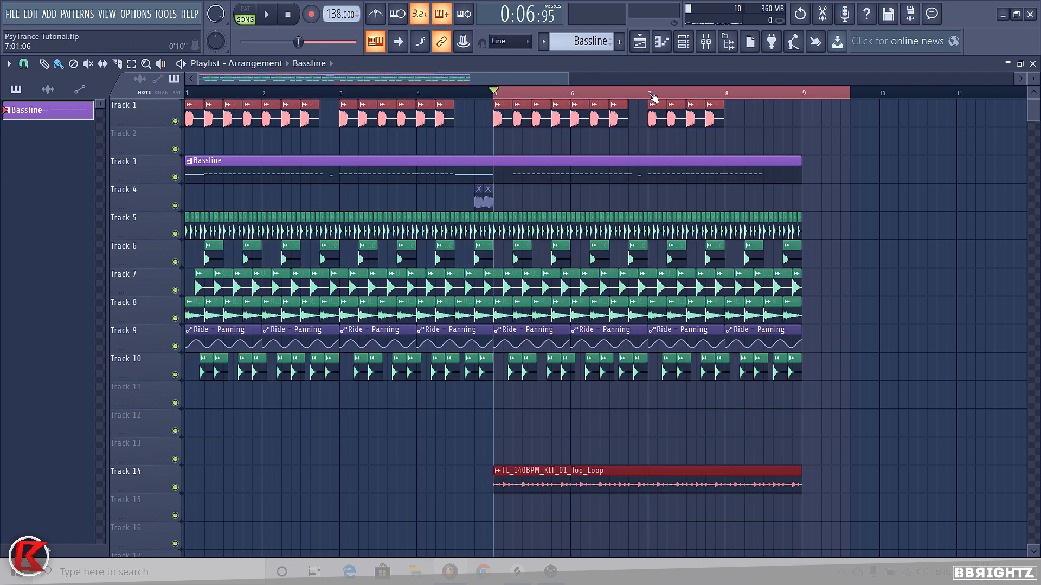
ctrl+click(653, 96)
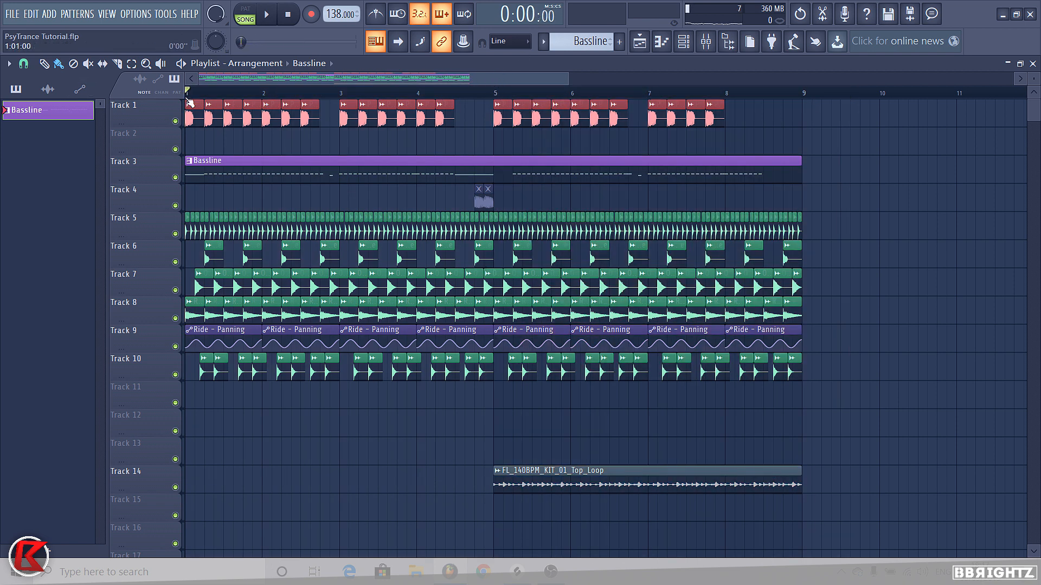
Play the eight-bar arrangement from the start, stop it and remove the stray Bassline clip after bar 10 on Track 7
key(space)
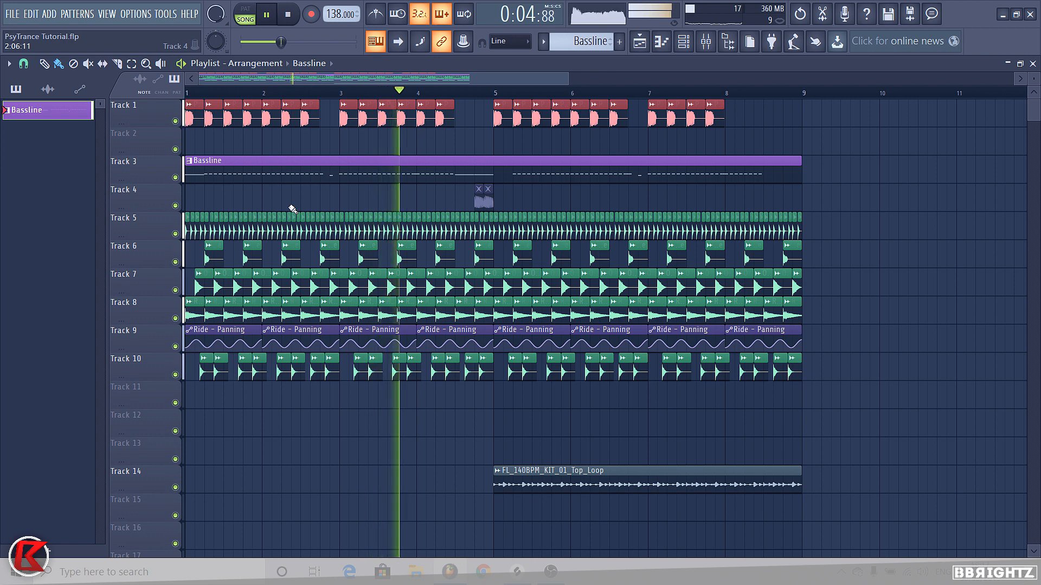
drag(455, 376, 667, 457)
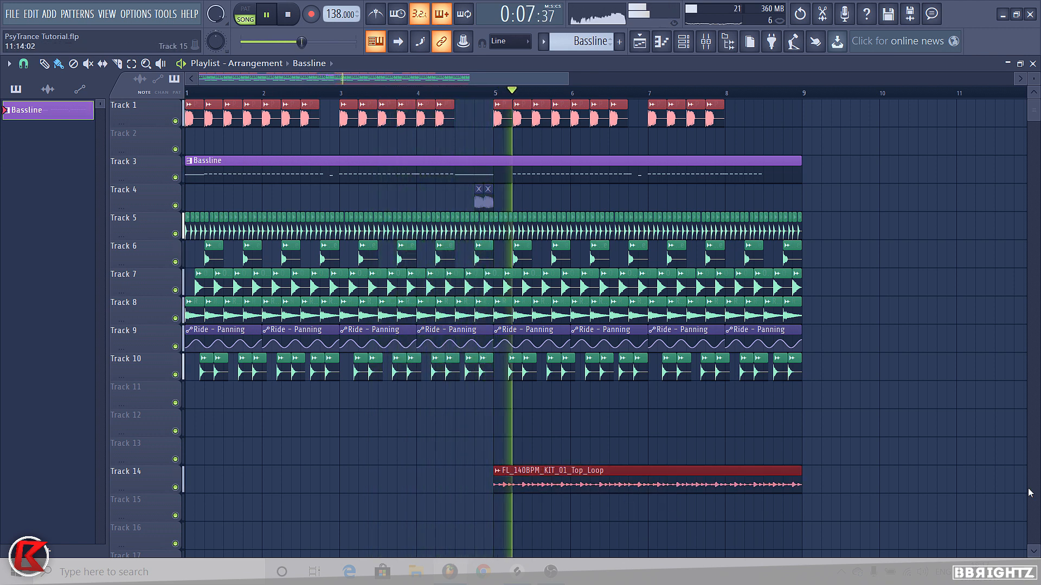
click(901, 281)
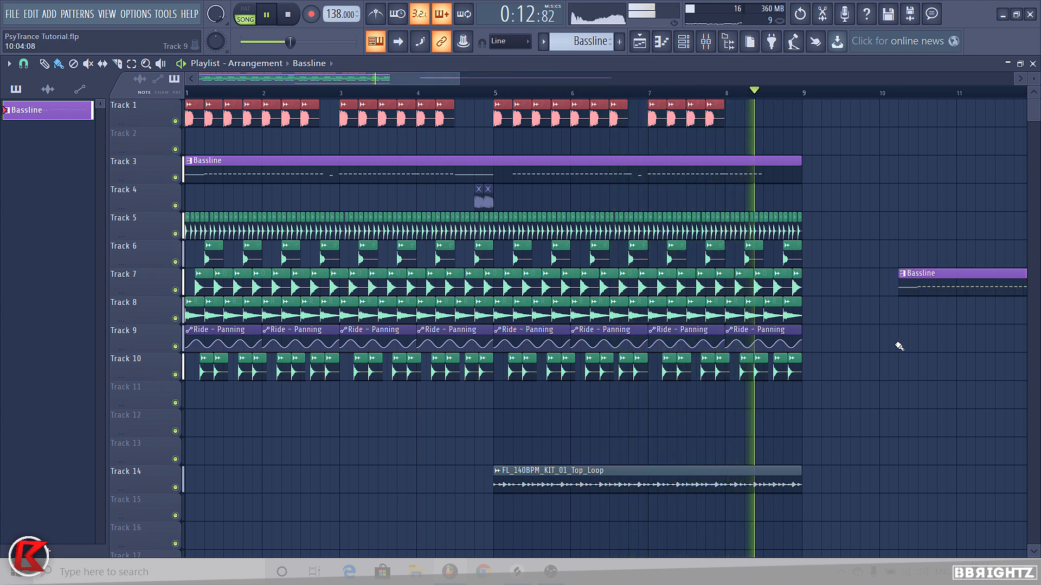
key(space)
right_click(946, 282)
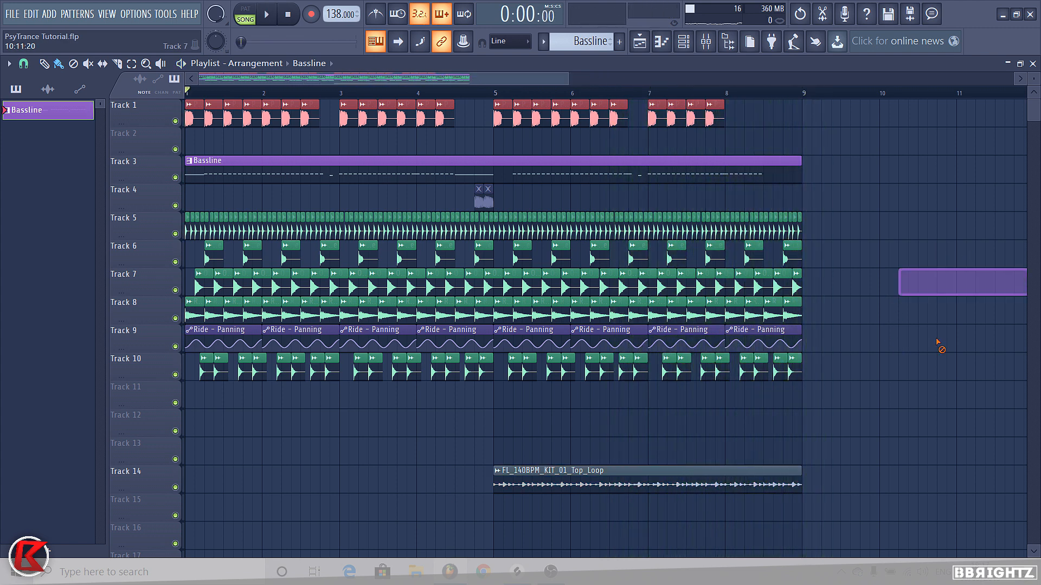
click(548, 471)
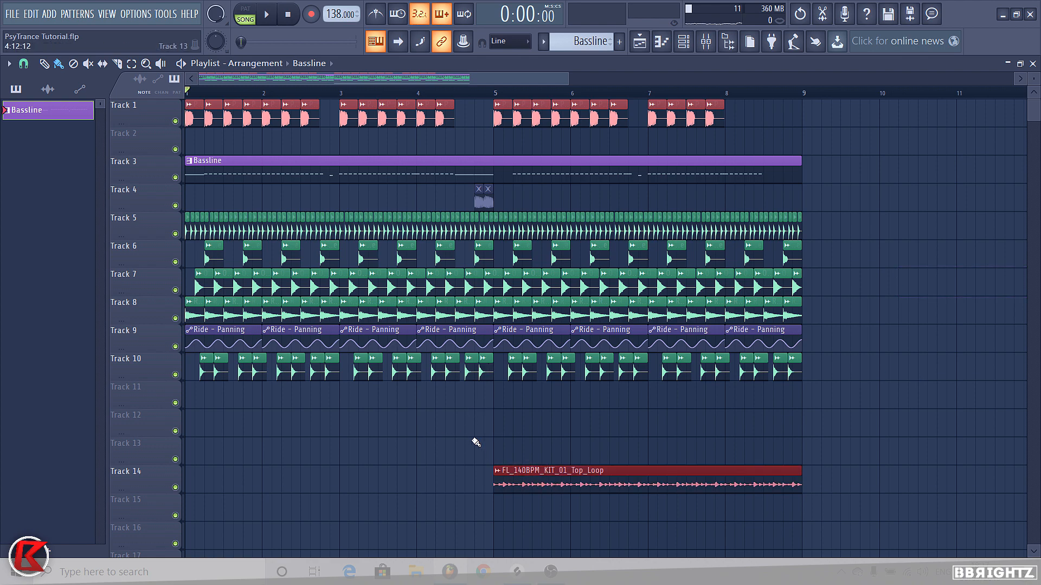
scroll(475, 442, down, 4)
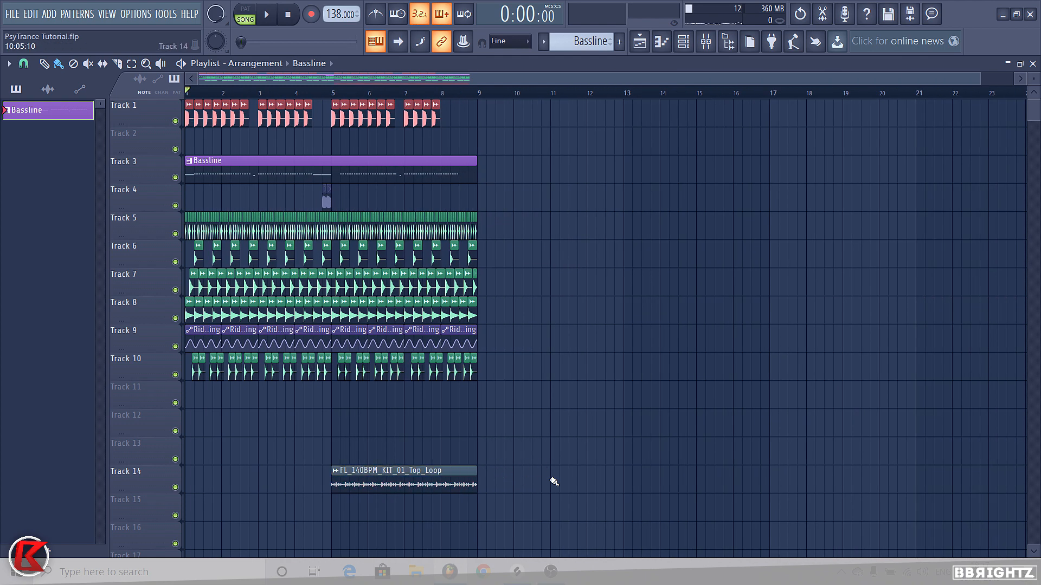
click(425, 477)
drag(554, 397, 53, 236)
click(448, 307)
scroll(232, 302, up, 5)
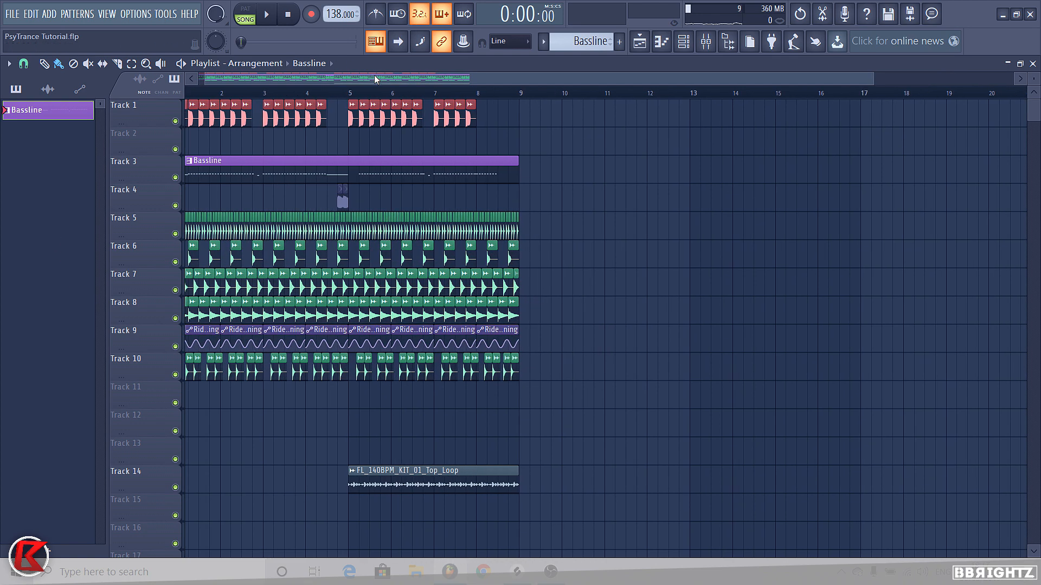
Inspect the sample settings of the Closed Hat and FL_140BPM_KIT_01_Top_Loop clips and close them
double_click(239, 228)
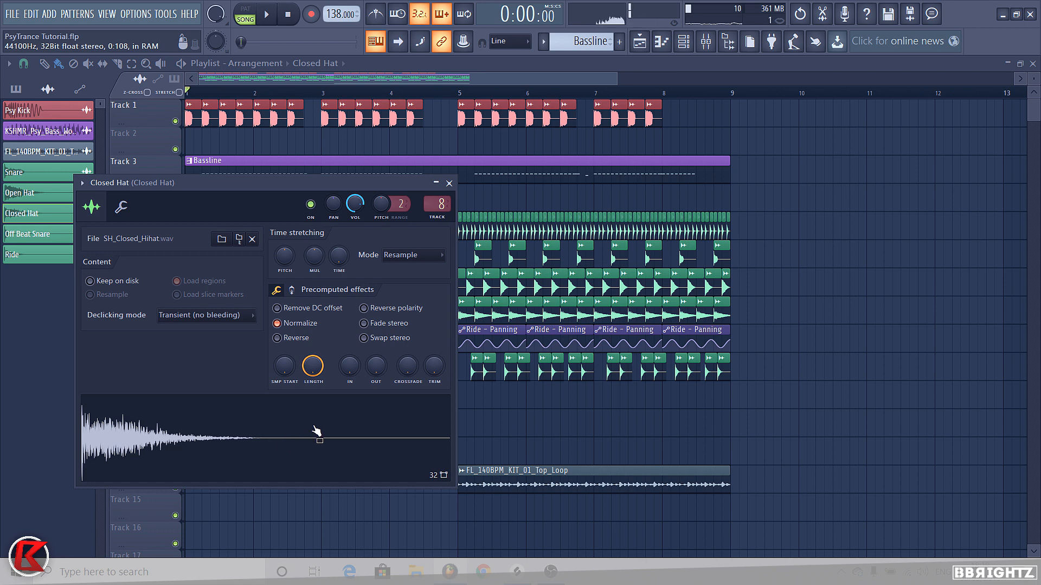
right_click(941, 284)
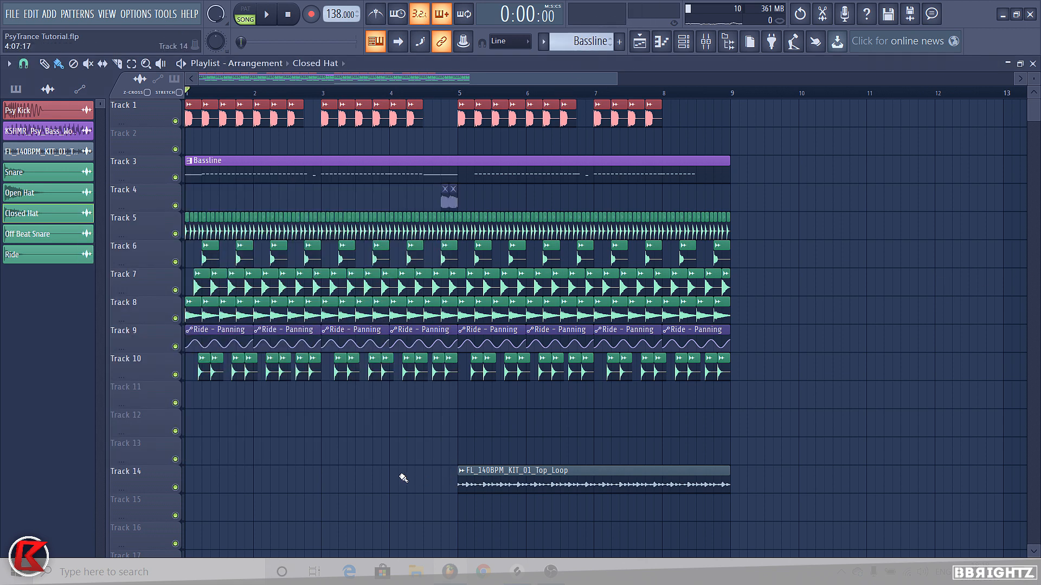
double_click(543, 487)
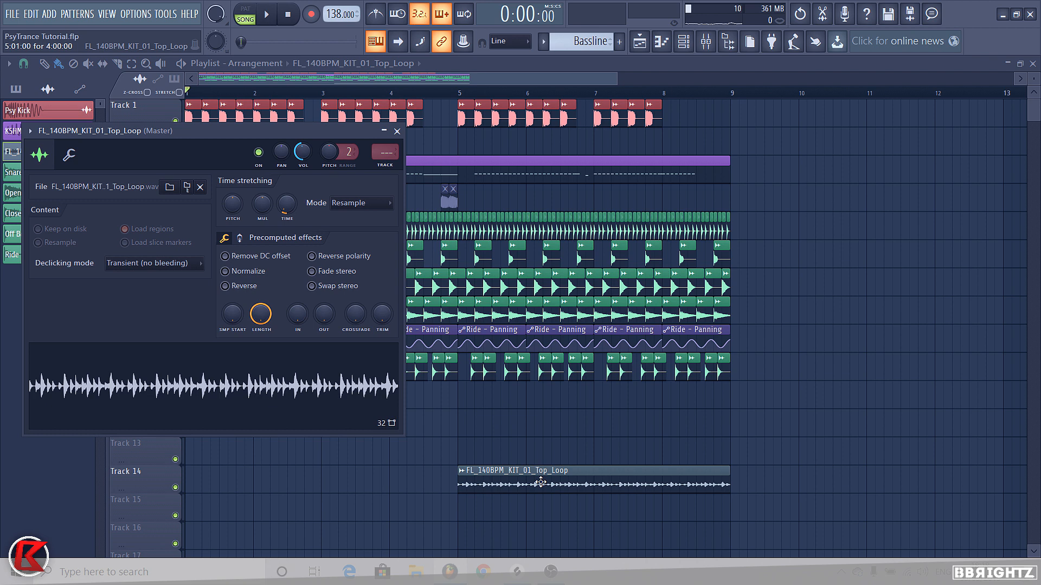
click(397, 132)
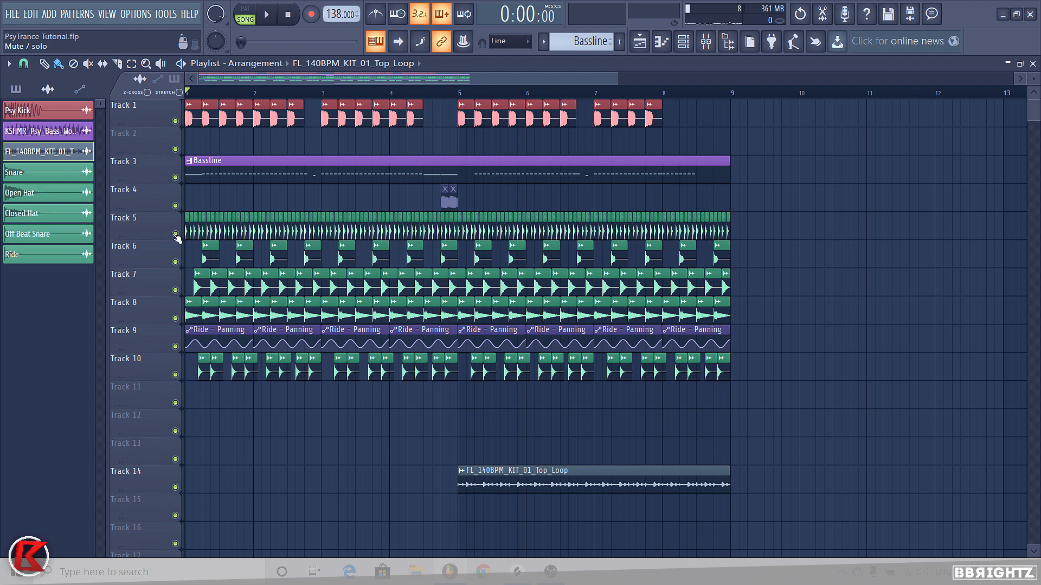
click(584, 49)
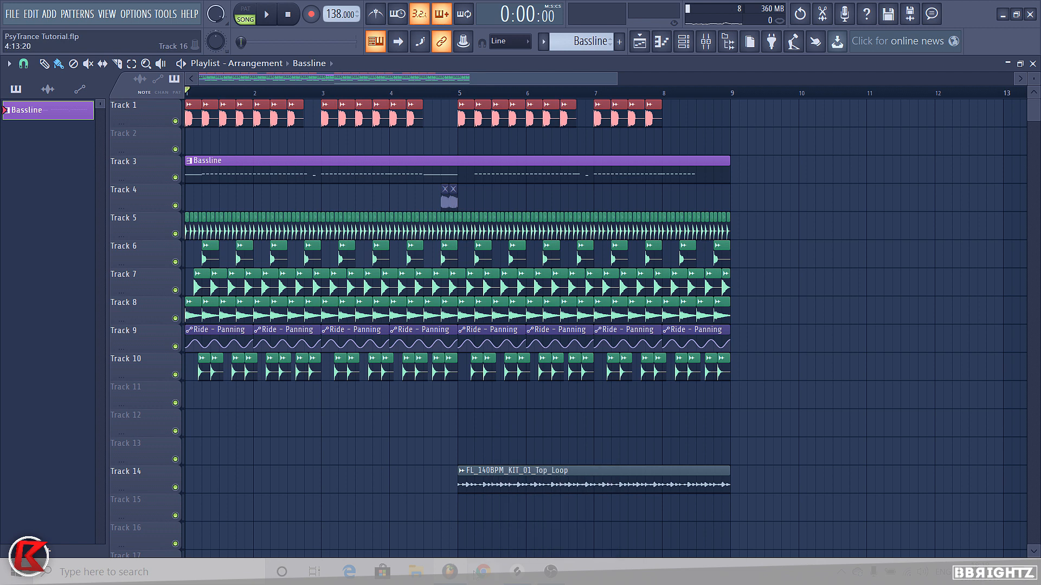
Bring the VPI_kit5_brake_vocal sample from the Splice window's recently added list to bar 1 of Track 12 and solo the track
click(517, 572)
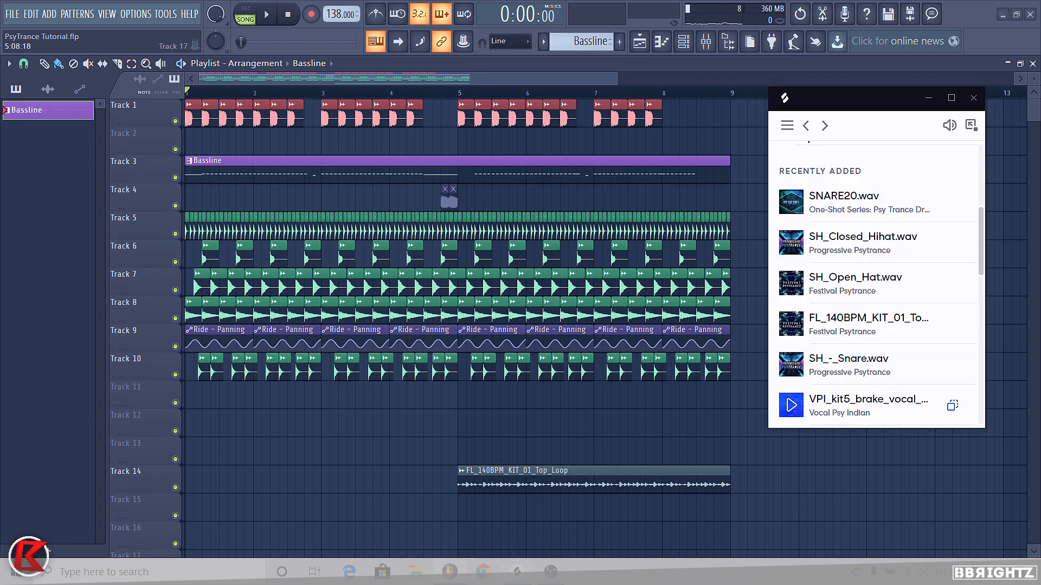
drag(389, 449, 206, 431)
right_click(175, 431)
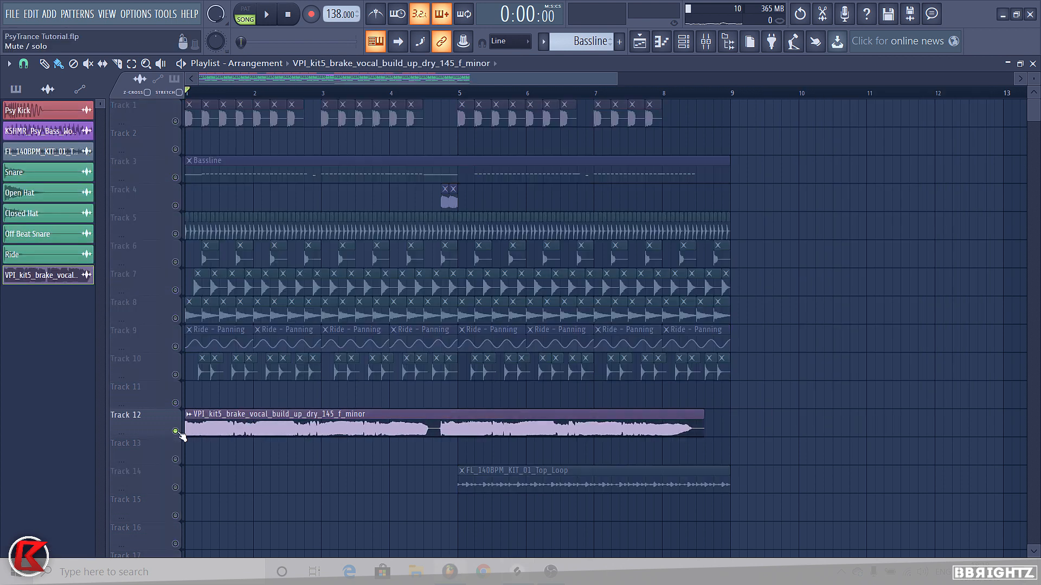
Audition the soloed vocal clip on Track 12, inspect its sample settings, close them and stop playback
double_click(224, 430)
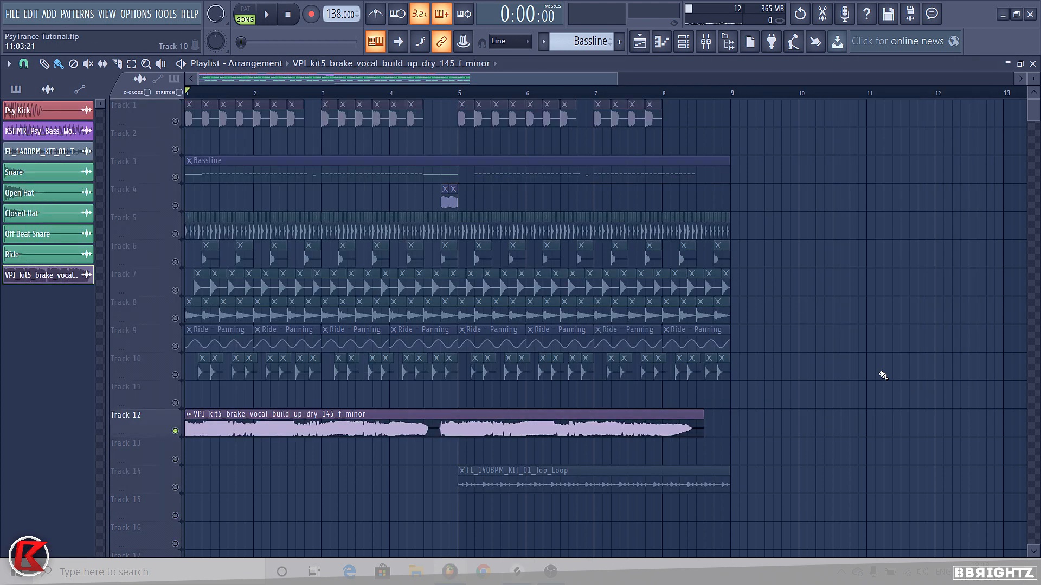
double_click(464, 426)
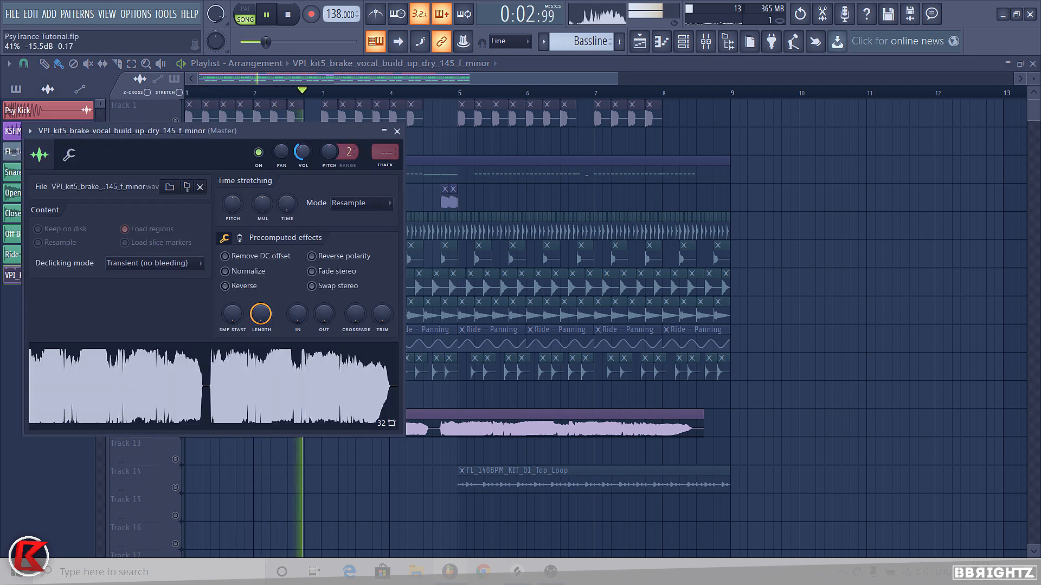
key(Escape)
key(space)
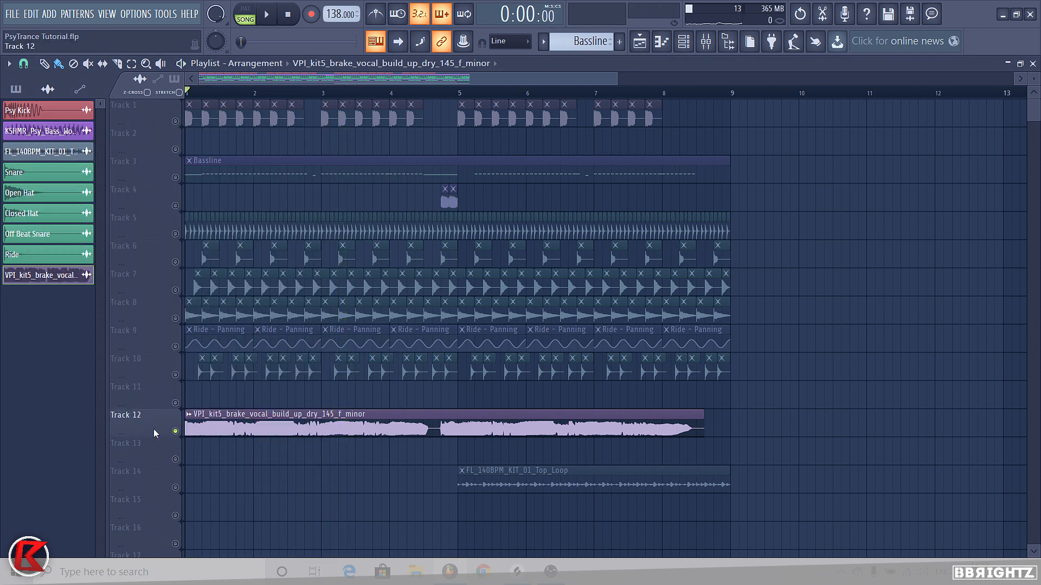
Delete the VPI_kit5_brake_vocal channel from the project and unmute all the playlist tracks
click(692, 40)
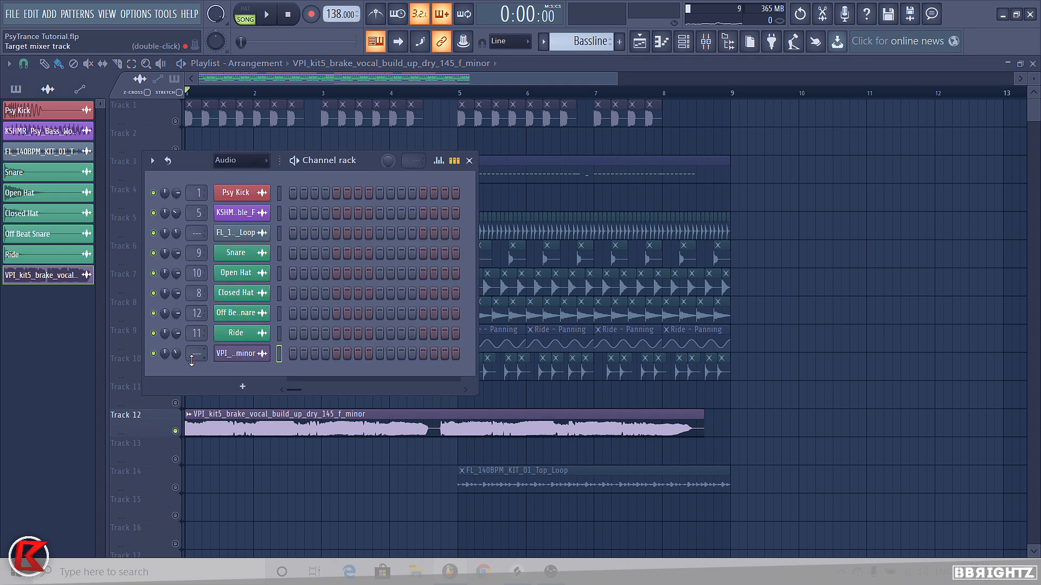
right_click(248, 355)
click(296, 486)
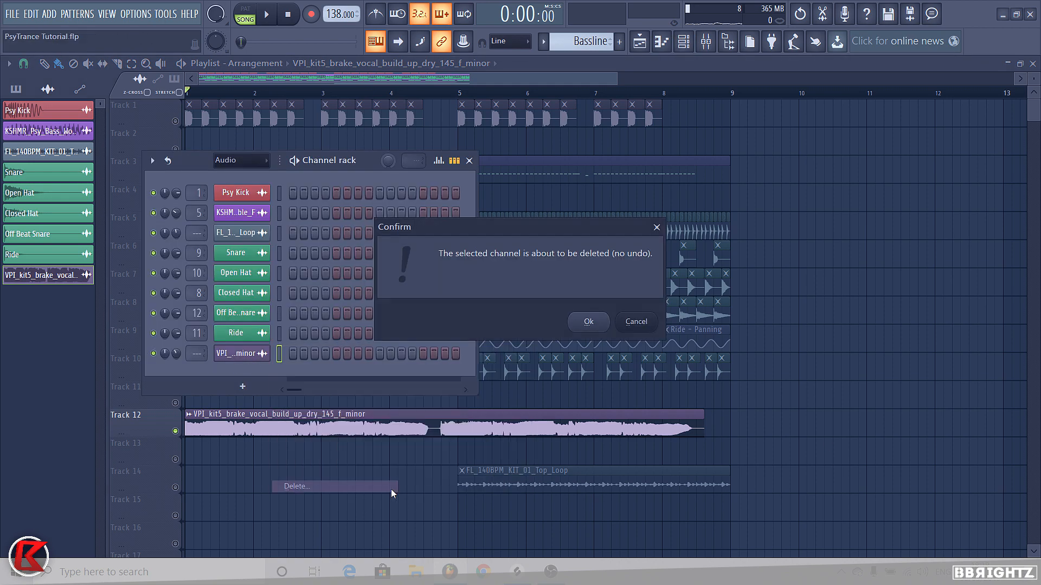
key(Return)
click(175, 121)
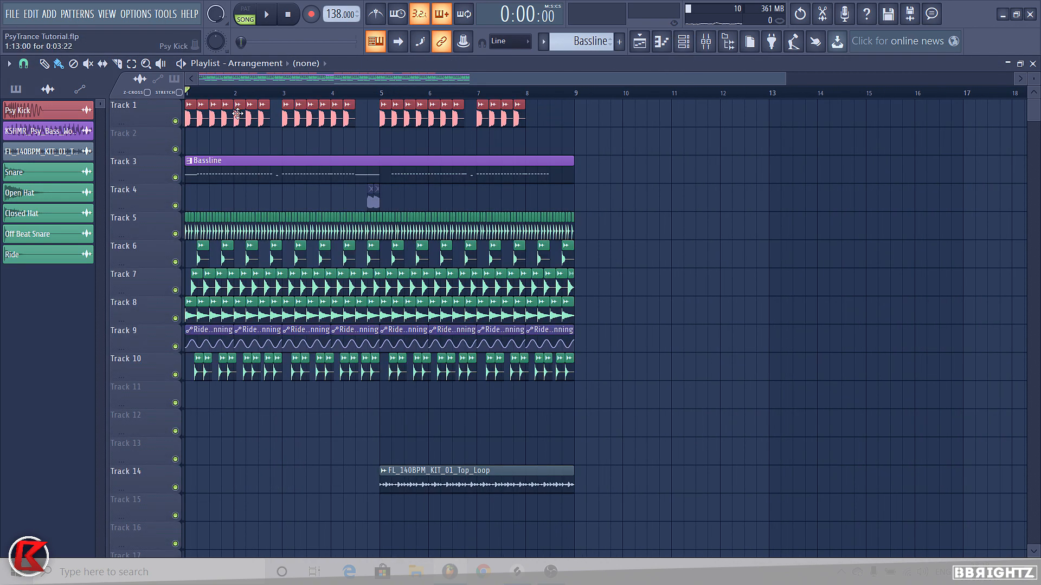